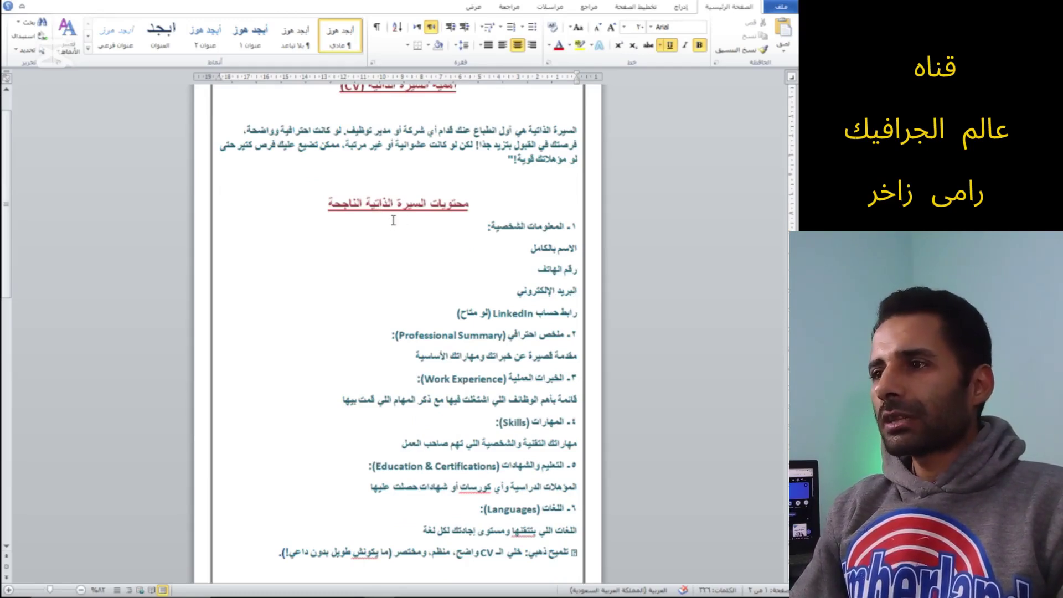
Highlight the Word guide's heading 'أهمية السيرة الذاتية (CV)' and the first paragraph's opening words
{"action": "scroll", "coordinate": [393, 220], "scroll_direction": "down", "scroll_amount": 10}
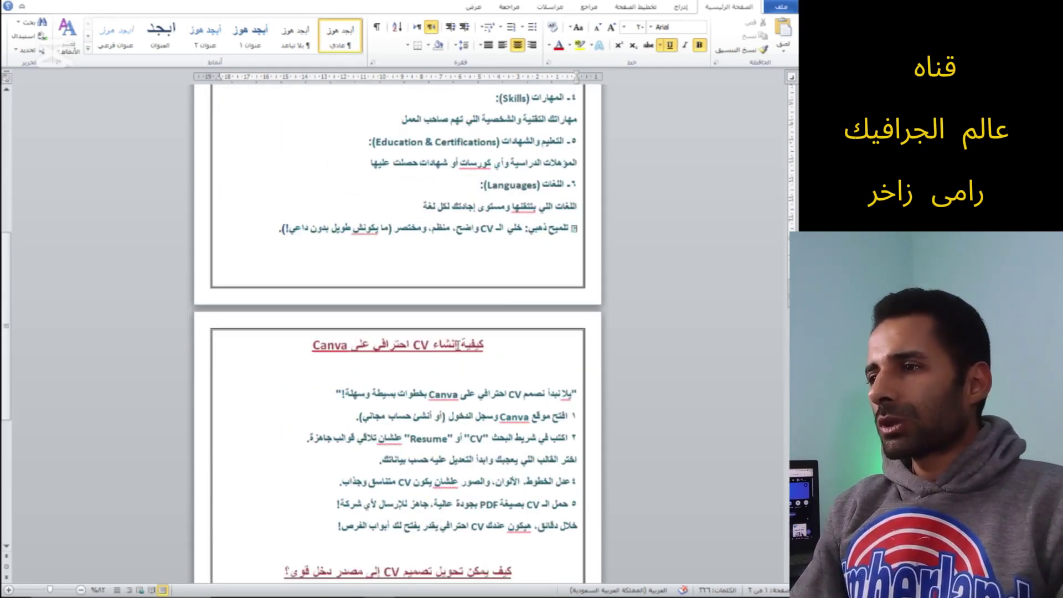
{"action": "scroll", "coordinate": [449, 360], "scroll_direction": "down", "scroll_amount": 3}
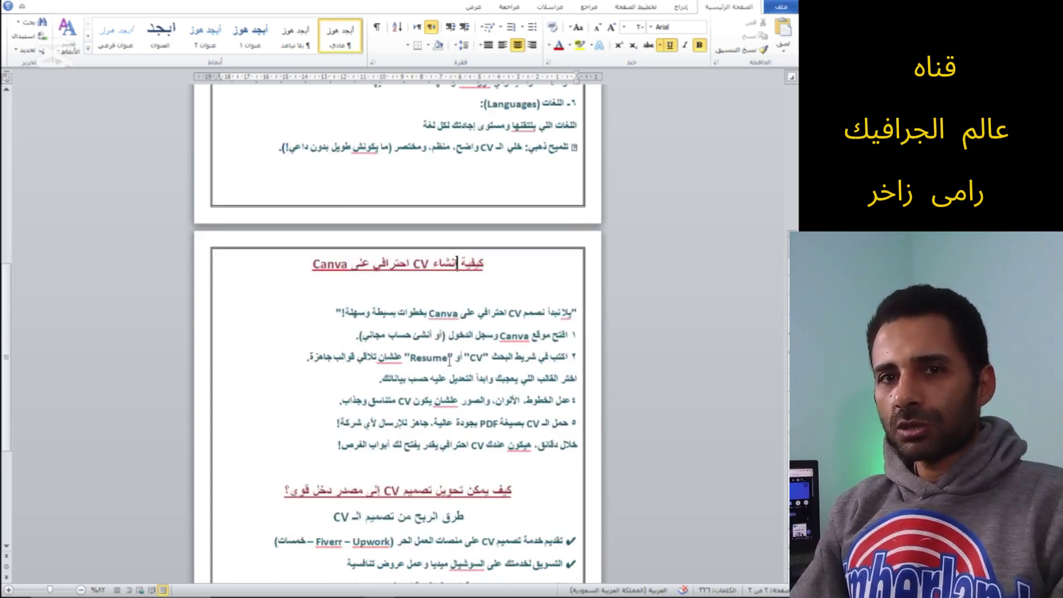
{"action": "scroll", "coordinate": [473, 349], "scroll_direction": "down", "scroll_amount": 4}
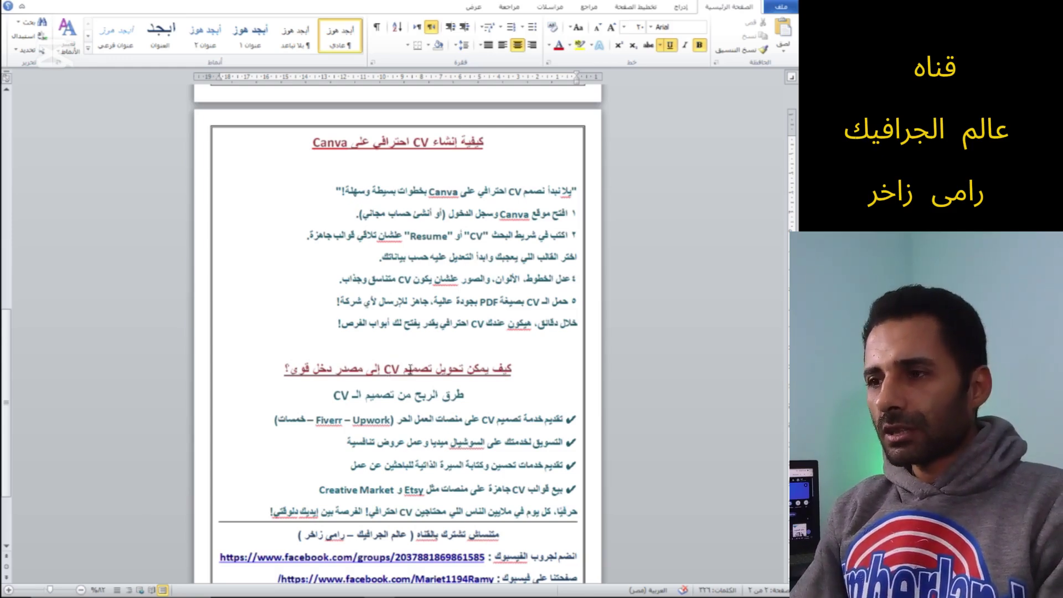
{"action": "scroll", "coordinate": [502, 368], "scroll_direction": "up", "scroll_amount": 15}
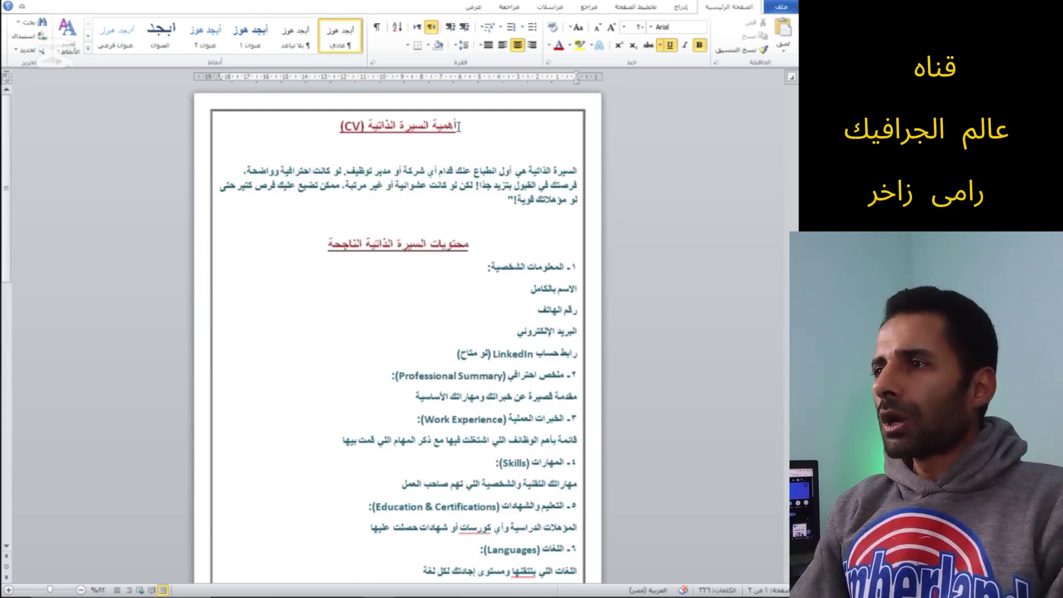
{"action": "left_click_drag", "start_coordinate": [458, 127], "coordinate": [324, 125]}
{"action": "left_click", "coordinate": [447, 163]}
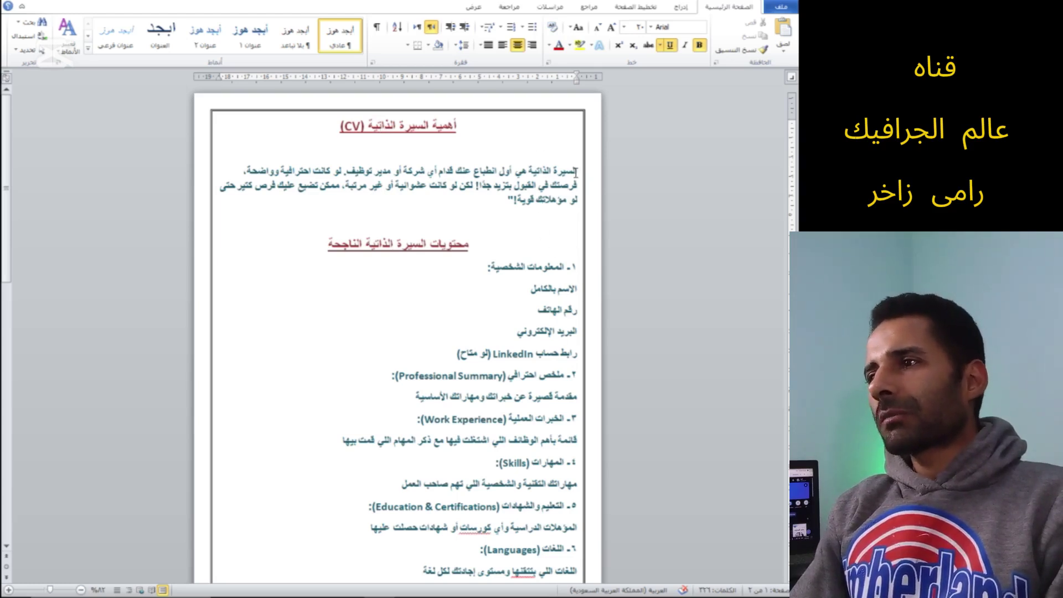
{"action": "left_click_drag", "start_coordinate": [577, 170], "coordinate": [358, 176]}
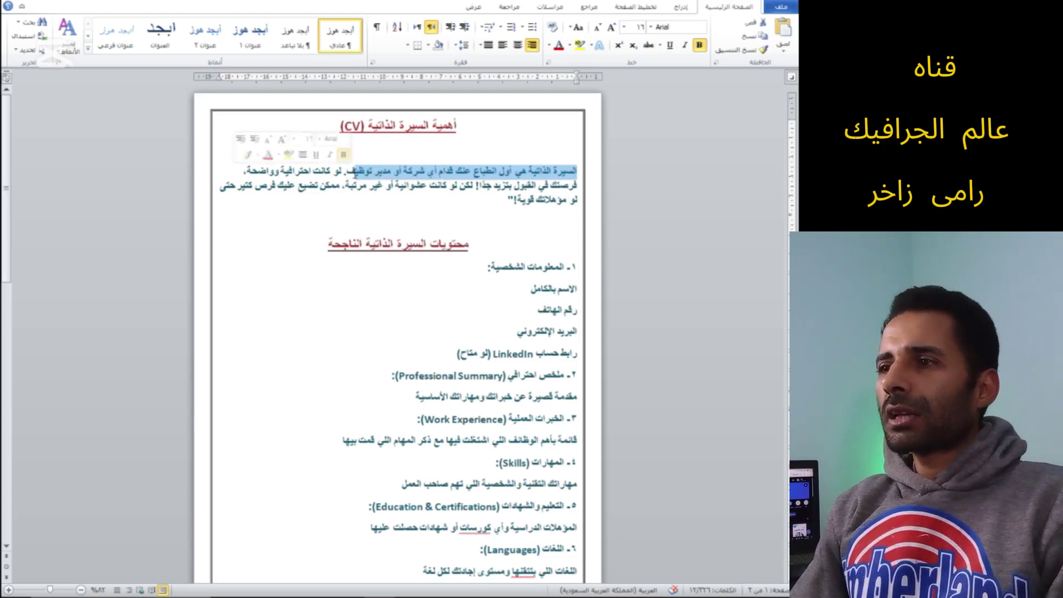
{"action": "left_click", "coordinate": [359, 176]}
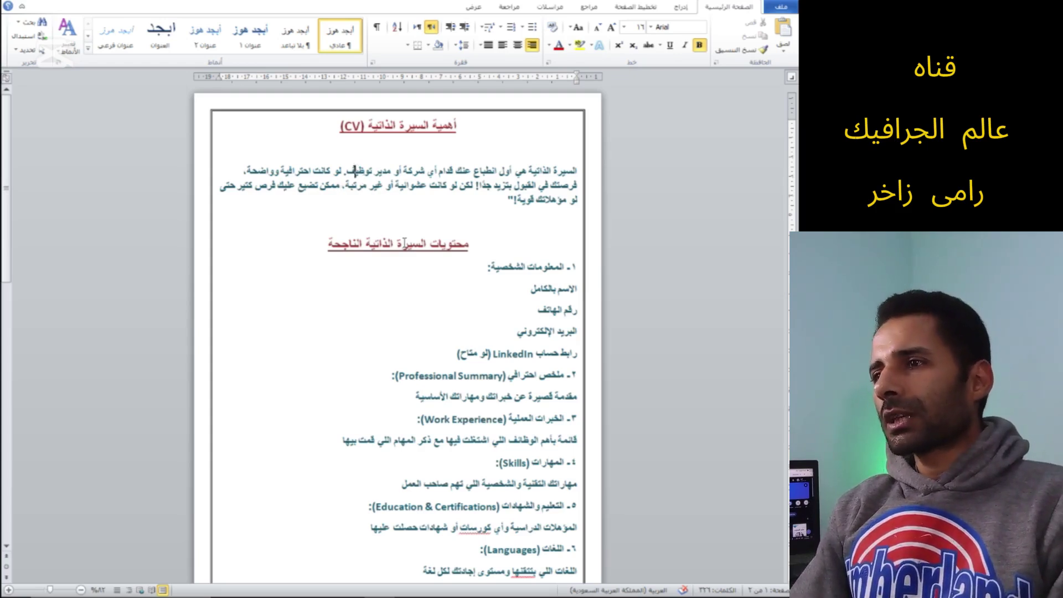
Go over the 'محتويات السيرة الذاتية الناجحة' section: personal information, e-mail and Skills items
{"action": "scroll", "coordinate": [371, 216], "scroll_direction": "down", "scroll_amount": 1}
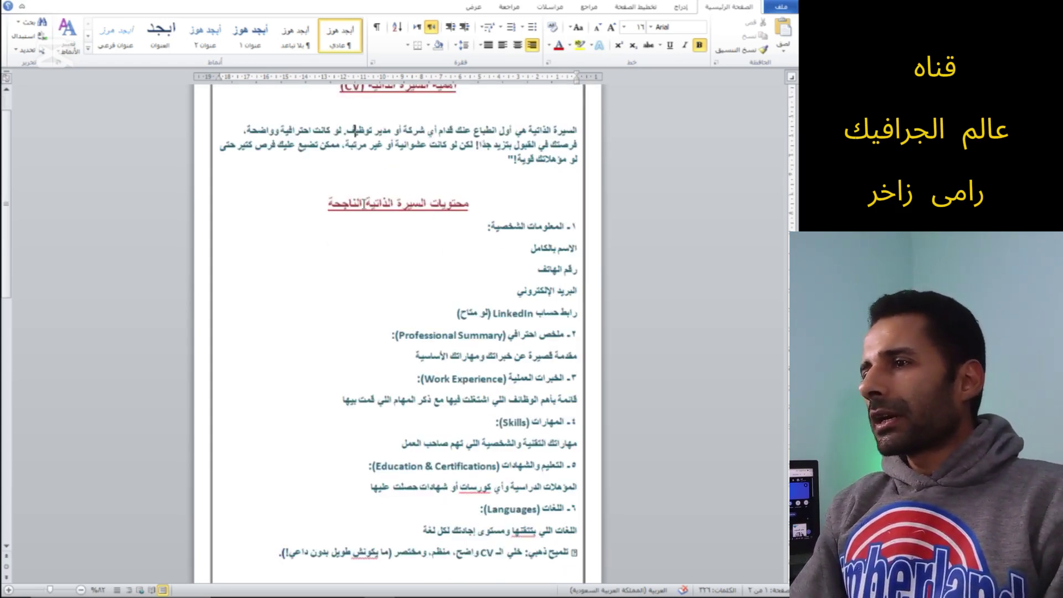
{"action": "left_click_drag", "start_coordinate": [475, 206], "coordinate": [360, 207]}
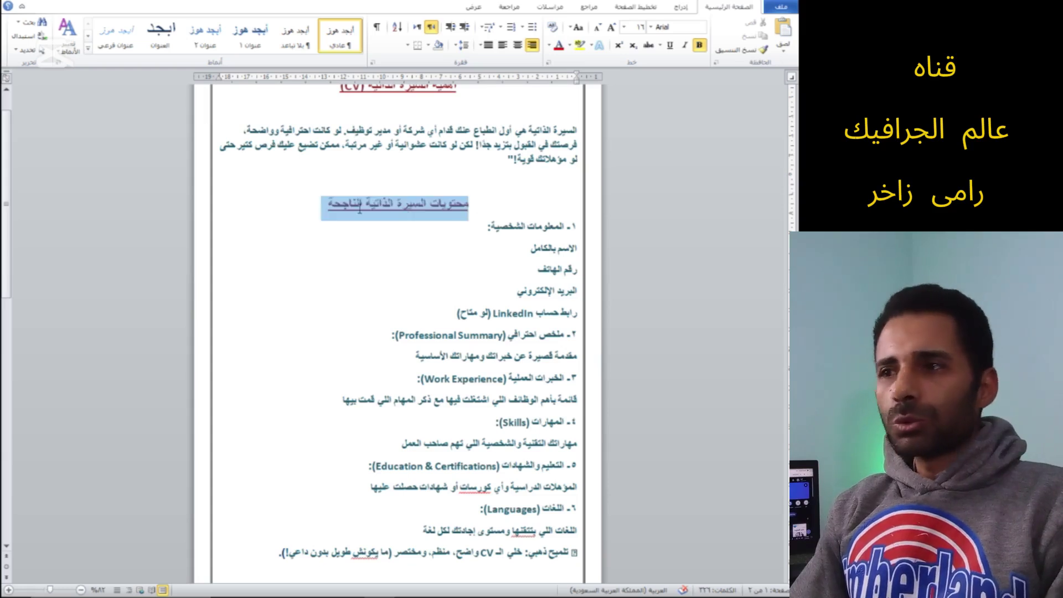
{"action": "left_click", "coordinate": [371, 210]}
{"action": "scroll", "coordinate": [477, 221], "scroll_direction": "down", "scroll_amount": 1}
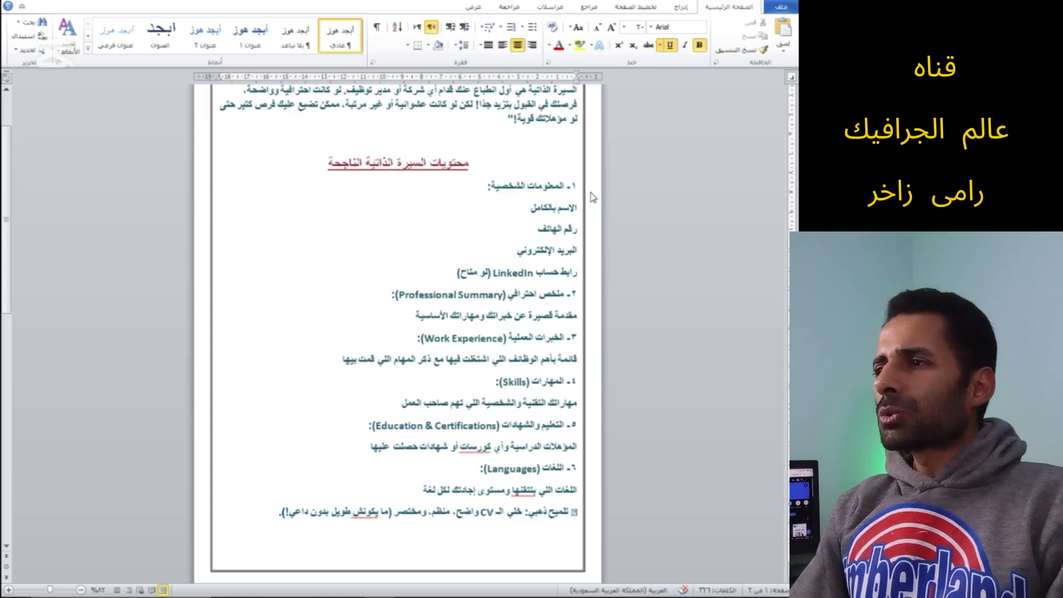
{"action": "left_click", "coordinate": [554, 186]}
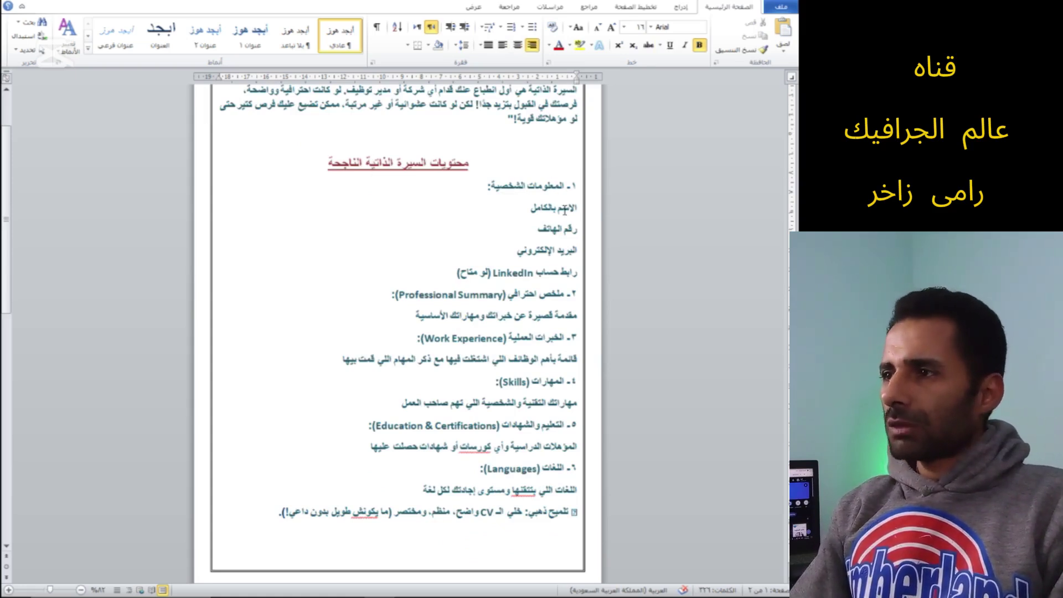
{"action": "left_click", "coordinate": [561, 253]}
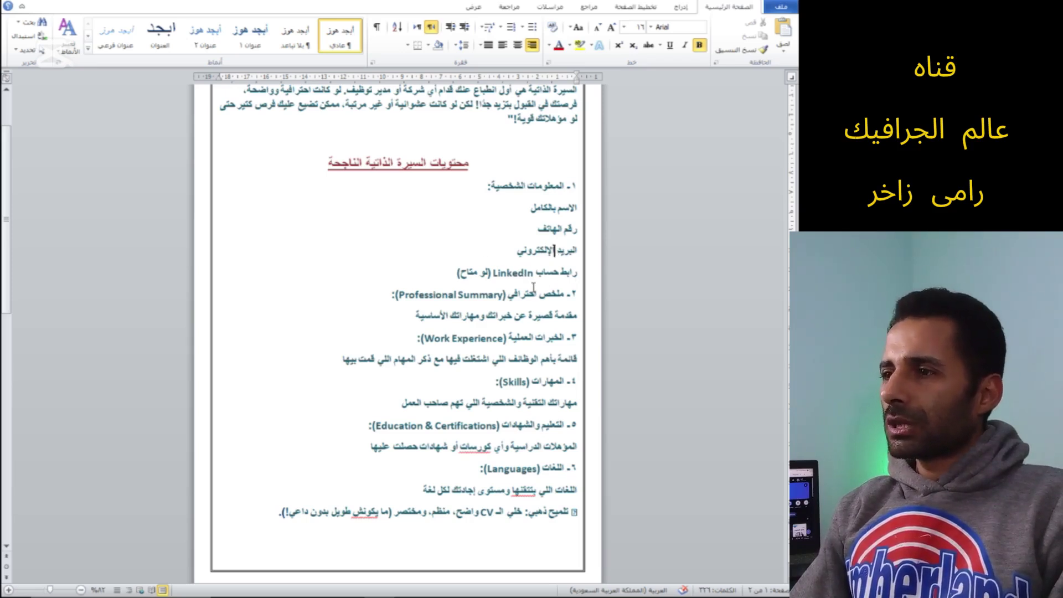
{"action": "scroll", "coordinate": [537, 275], "scroll_direction": "down", "scroll_amount": 1}
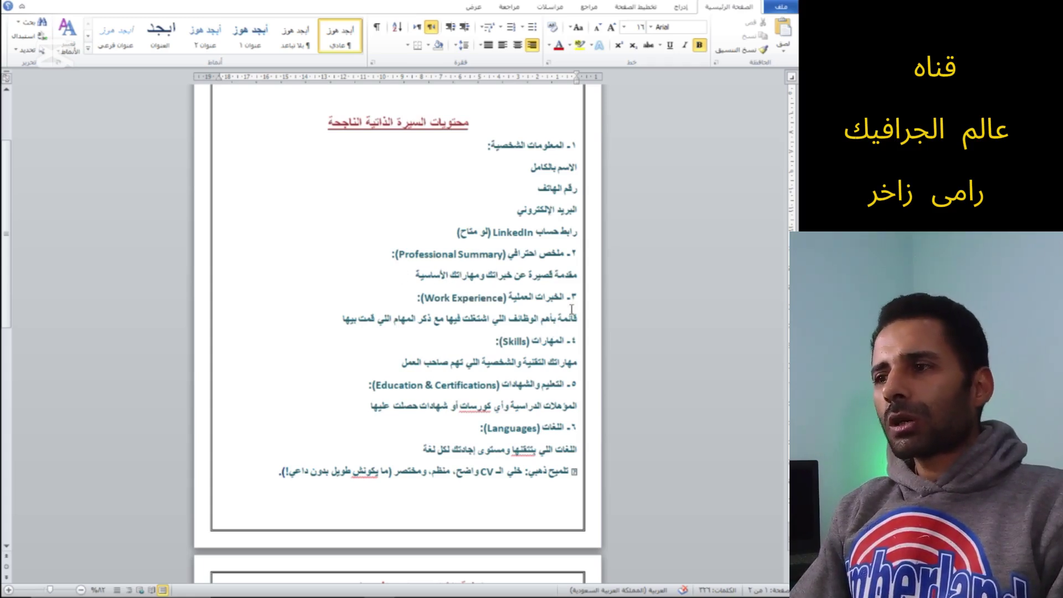
{"action": "scroll", "coordinate": [569, 310], "scroll_direction": "down", "scroll_amount": 1}
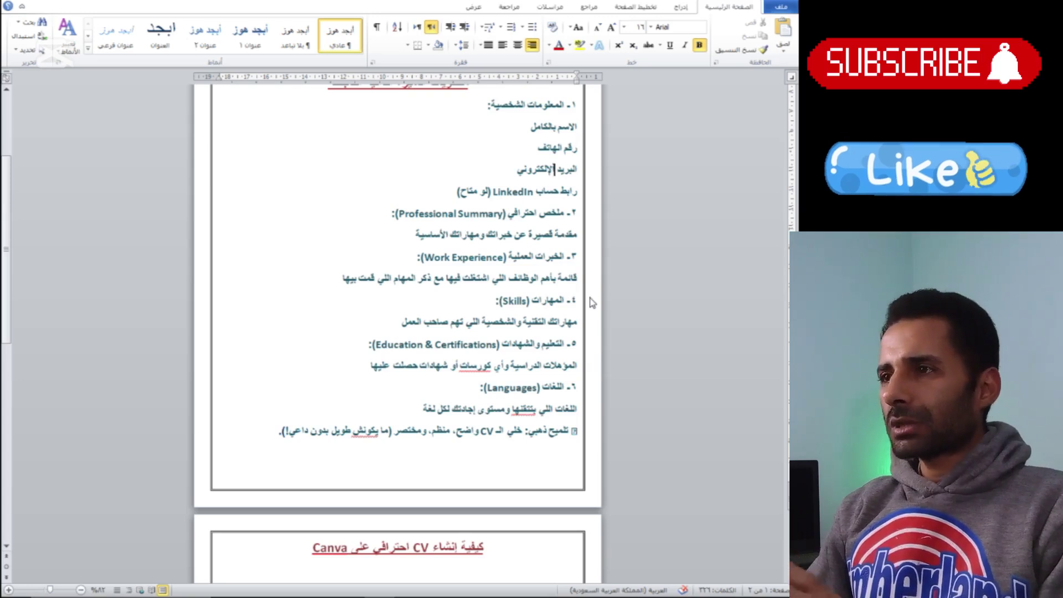
{"action": "left_click_drag", "start_coordinate": [561, 301], "coordinate": [540, 301]}
{"action": "left_click", "coordinate": [543, 302]}
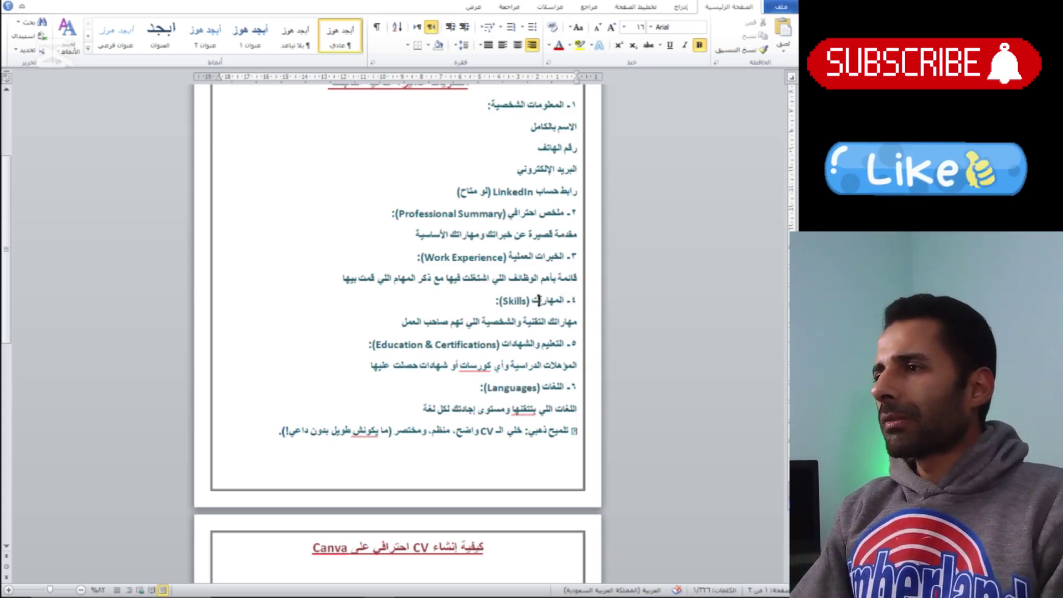
{"action": "scroll", "coordinate": [576, 318], "scroll_direction": "down", "scroll_amount": 1}
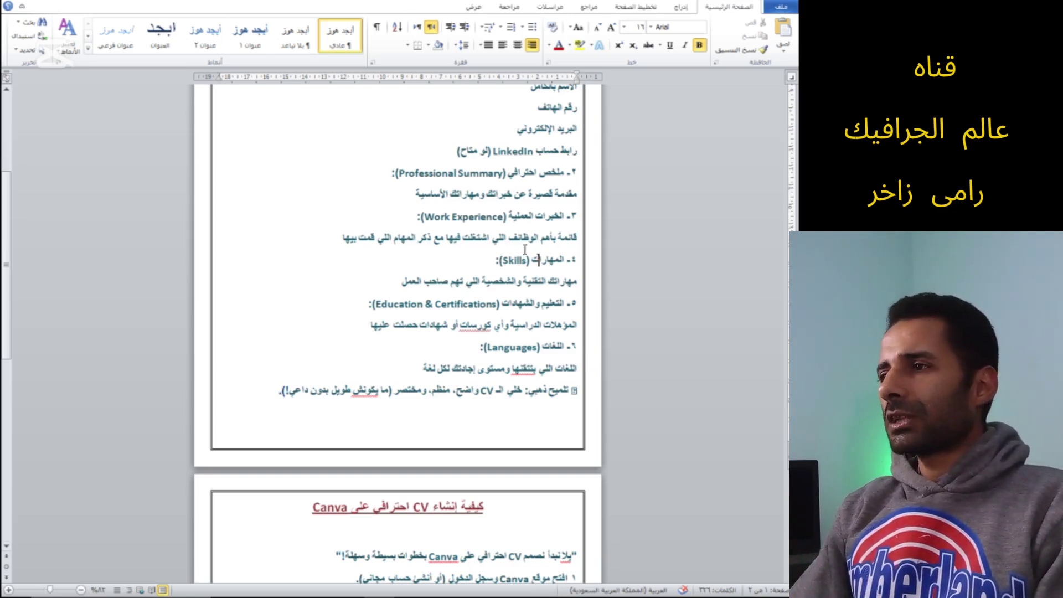
Switch input language to English and review the skills, education, courses and Languages headings
{"action": "key", "text": "alt+shift"}
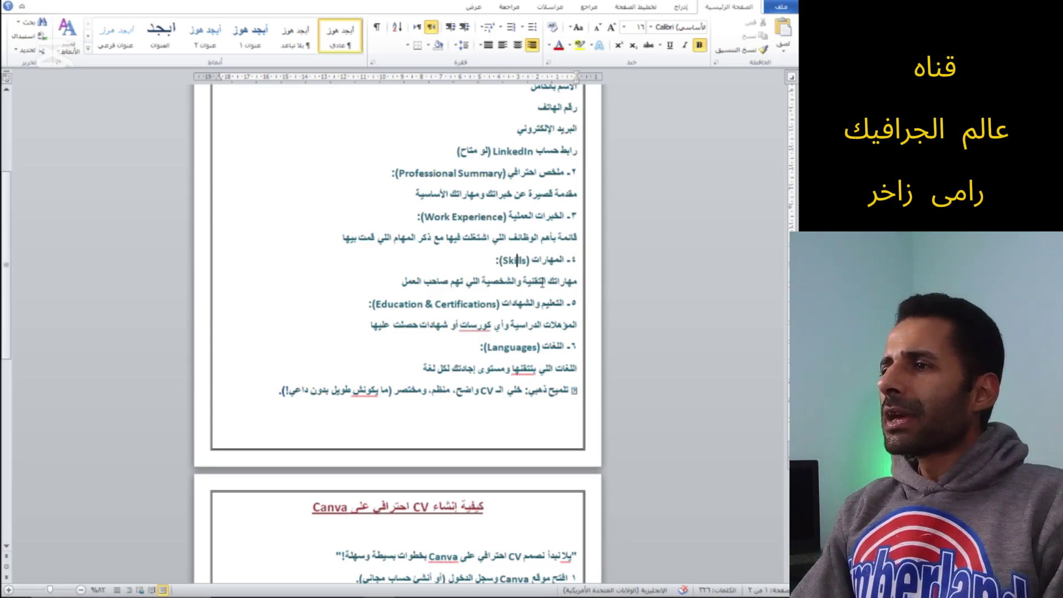
{"action": "left_click_drag", "start_coordinate": [516, 284], "coordinate": [482, 286]}
{"action": "left_click", "coordinate": [489, 288]}
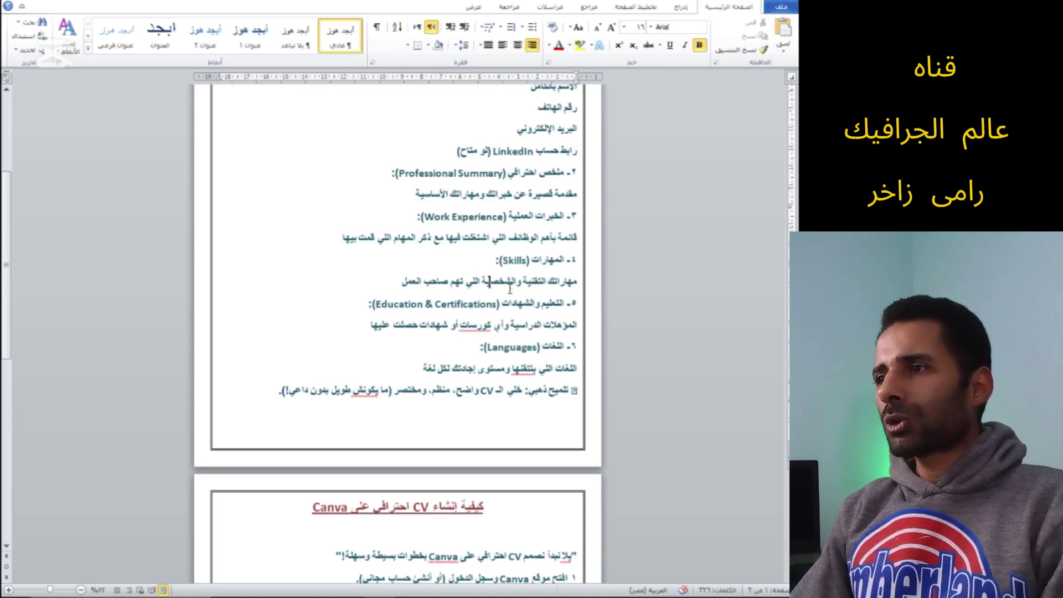
{"action": "left_click", "coordinate": [552, 286]}
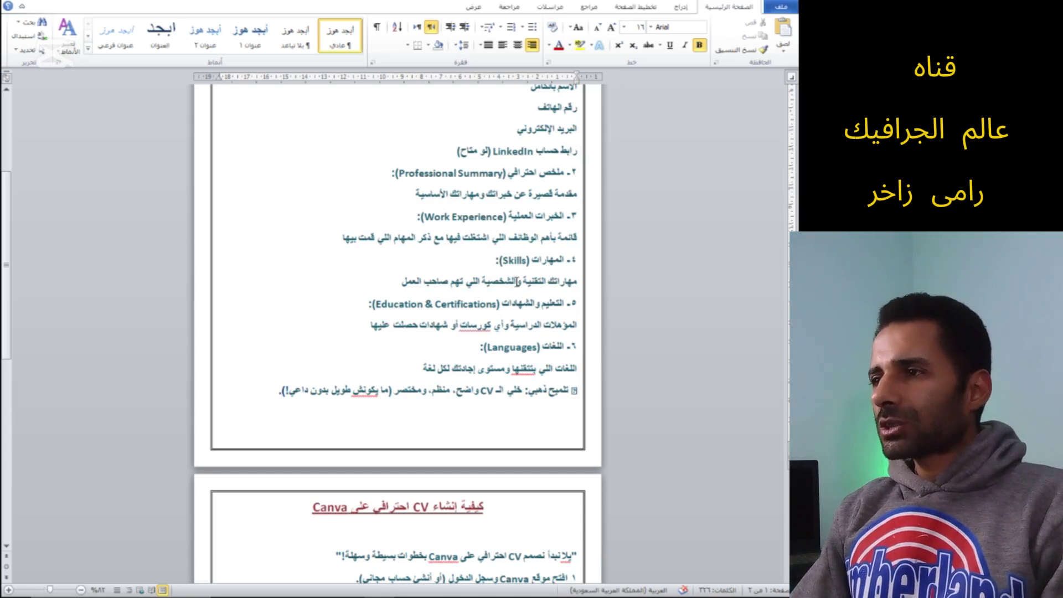
{"action": "left_click_drag", "start_coordinate": [515, 283], "coordinate": [490, 283]}
{"action": "left_click", "coordinate": [515, 285]}
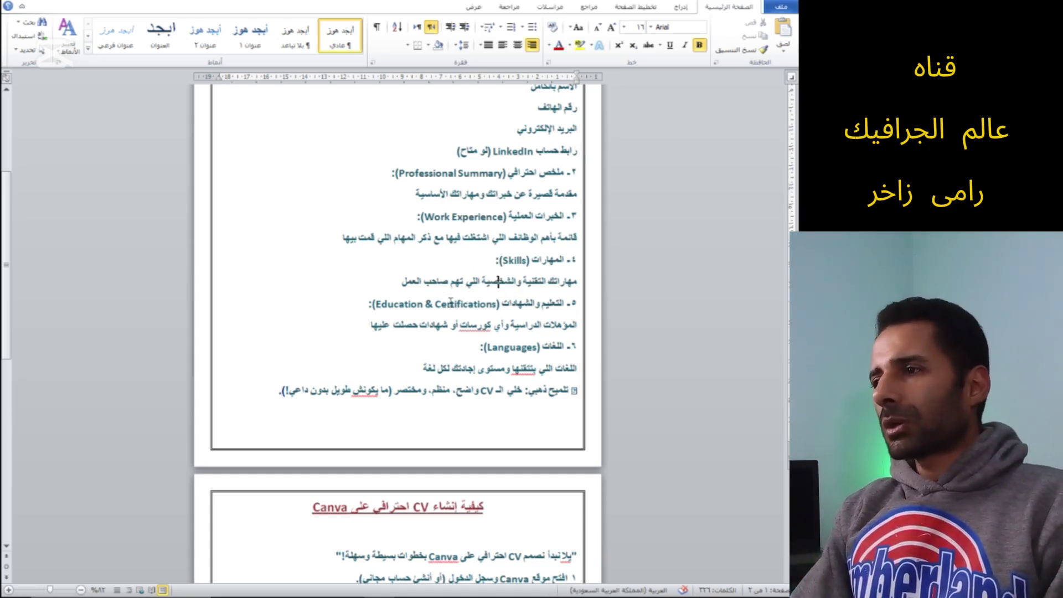
{"action": "left_click_drag", "start_coordinate": [564, 304], "coordinate": [512, 308]}
{"action": "left_click", "coordinate": [502, 305]}
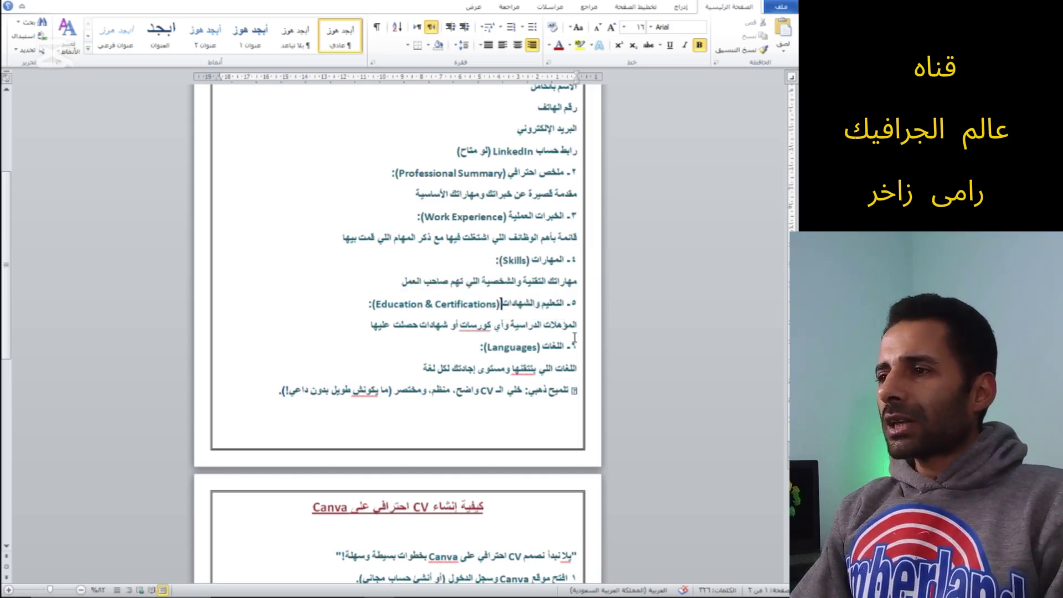
{"action": "scroll", "coordinate": [563, 326], "scroll_direction": "down", "scroll_amount": 1}
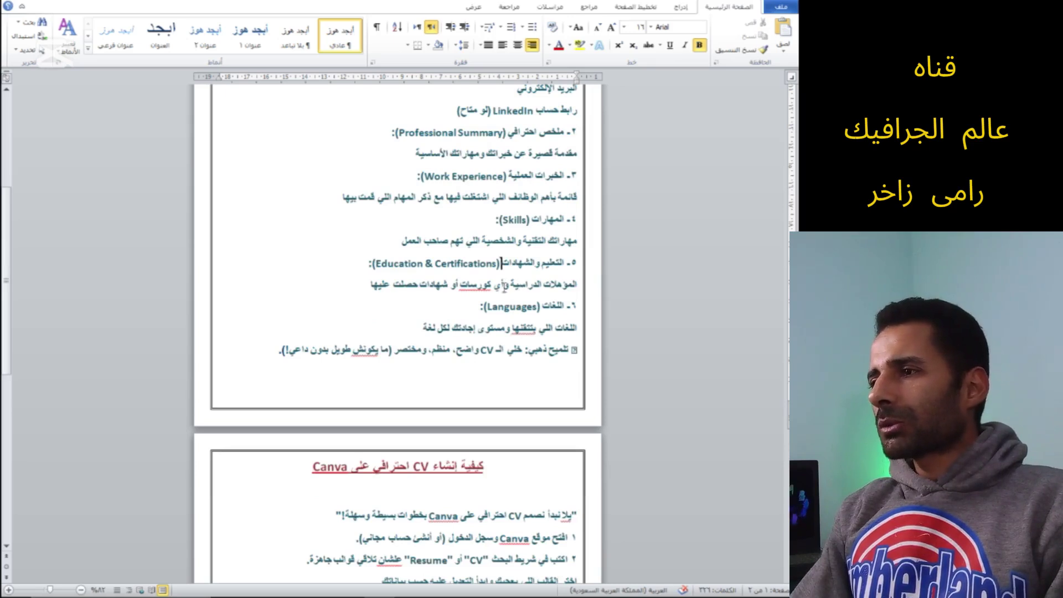
{"action": "left_click_drag", "start_coordinate": [493, 288], "coordinate": [381, 289]}
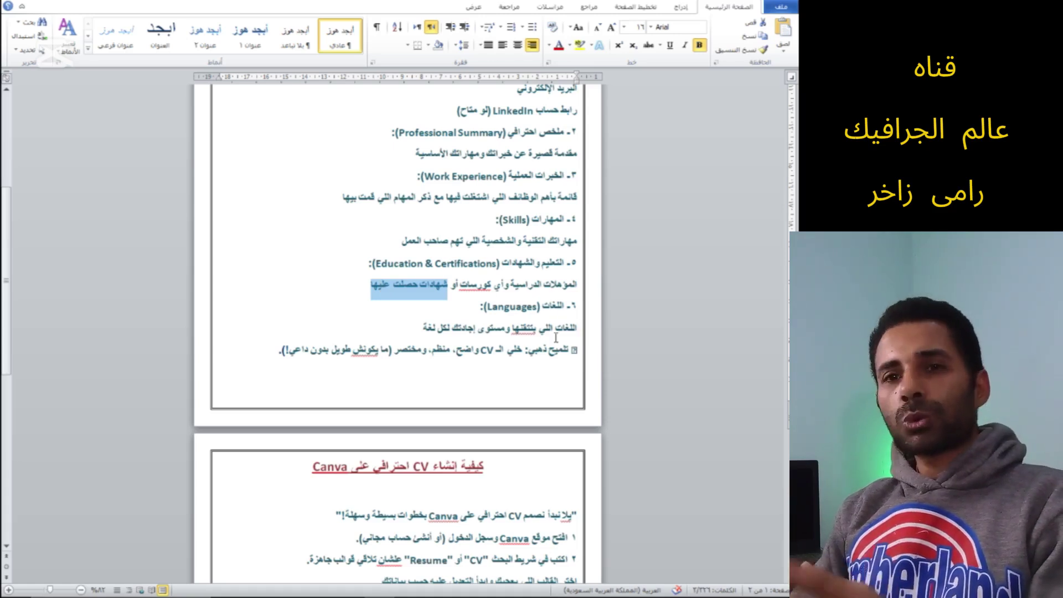
{"action": "left_click_drag", "start_coordinate": [566, 305], "coordinate": [503, 313]}
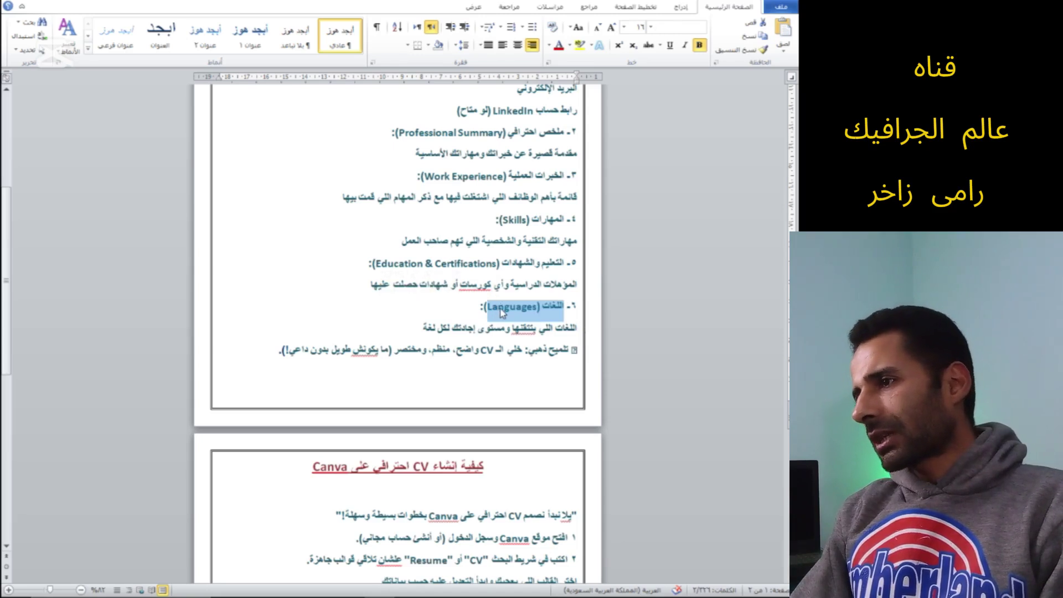
{"action": "left_click", "coordinate": [503, 313]}
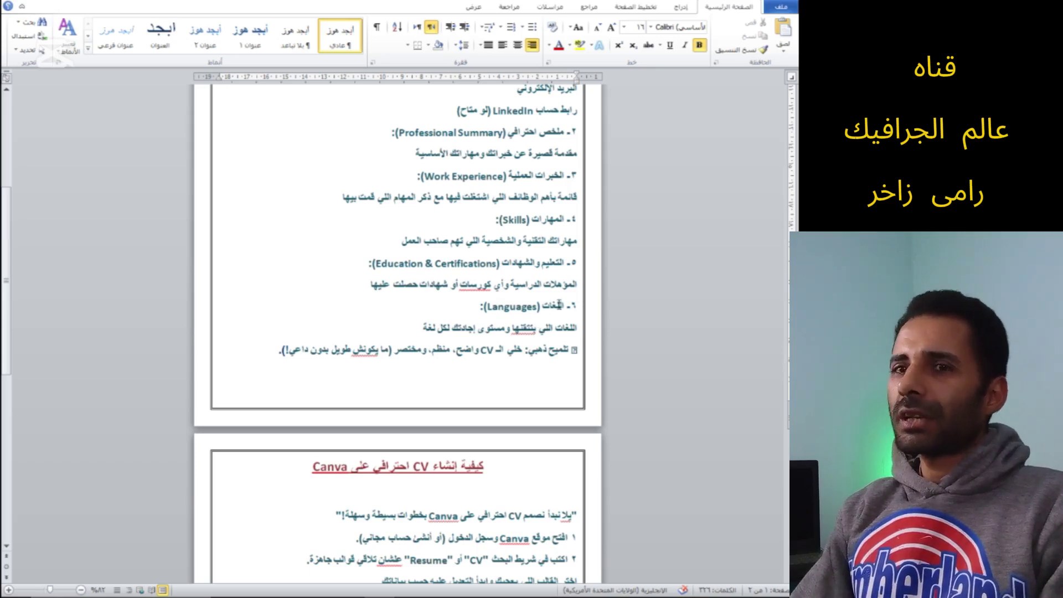
Highlight the 'تلميح ذهبي' golden tip, including the words 'منظم' and 'ومختصر'
{"action": "scroll", "coordinate": [536, 357], "scroll_direction": "down", "scroll_amount": 1}
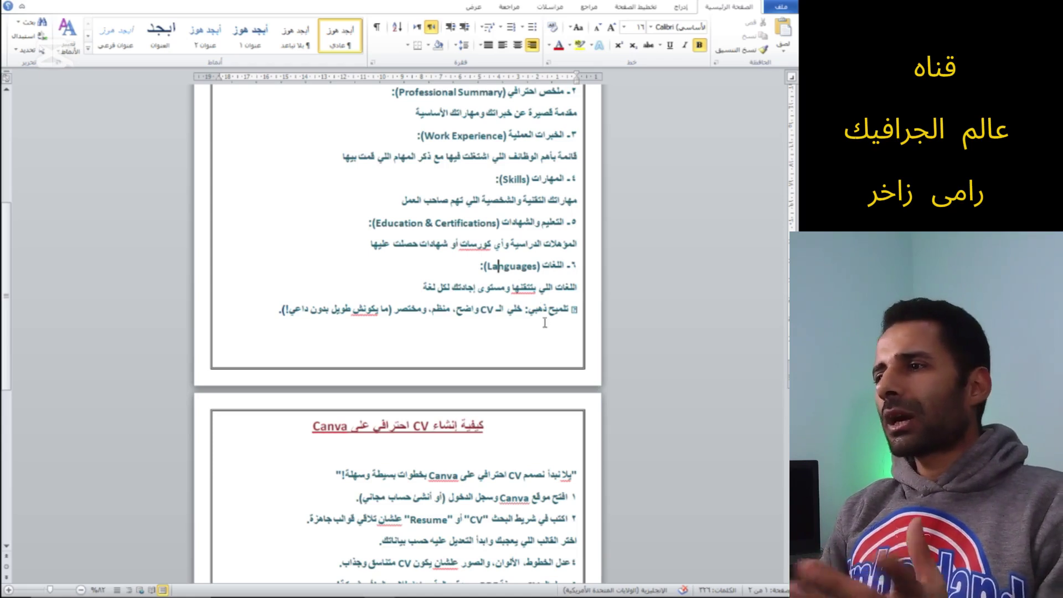
{"action": "scroll", "coordinate": [550, 331], "scroll_direction": "down", "scroll_amount": 1}
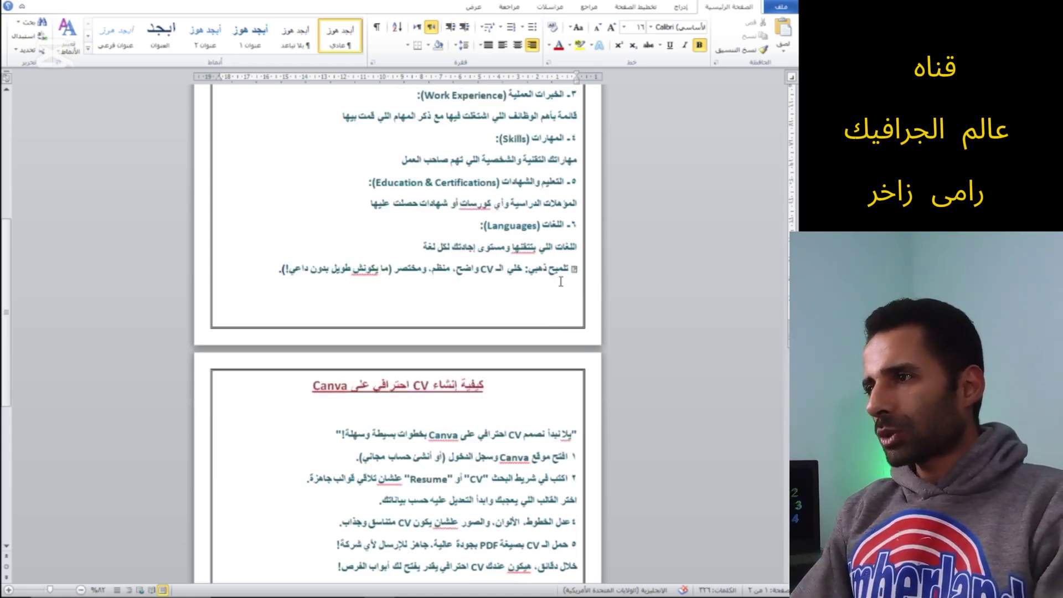
{"action": "left_click_drag", "start_coordinate": [570, 269], "coordinate": [529, 277]}
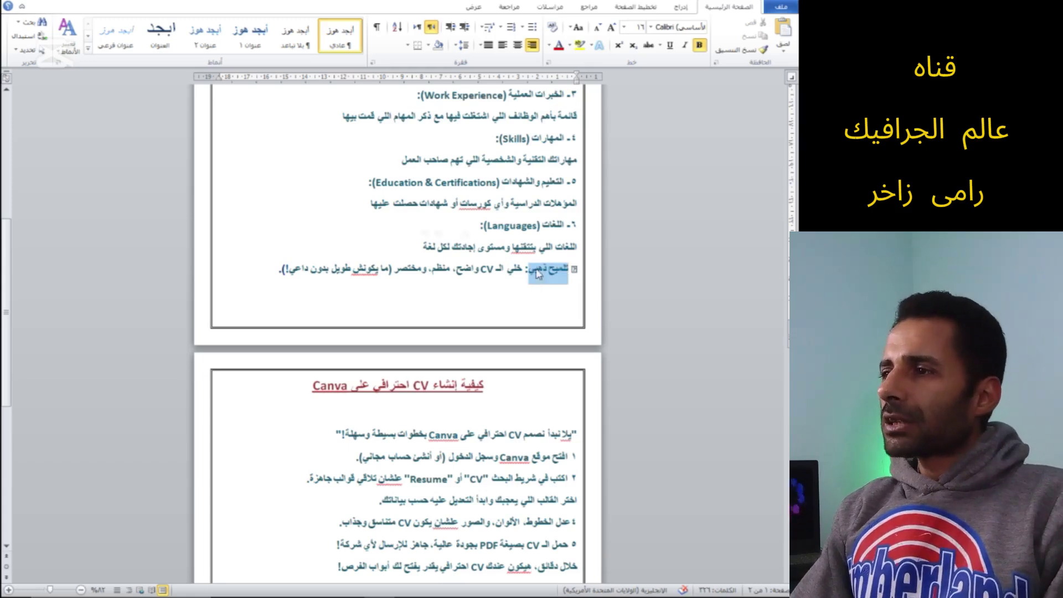
{"action": "left_click", "coordinate": [542, 275]}
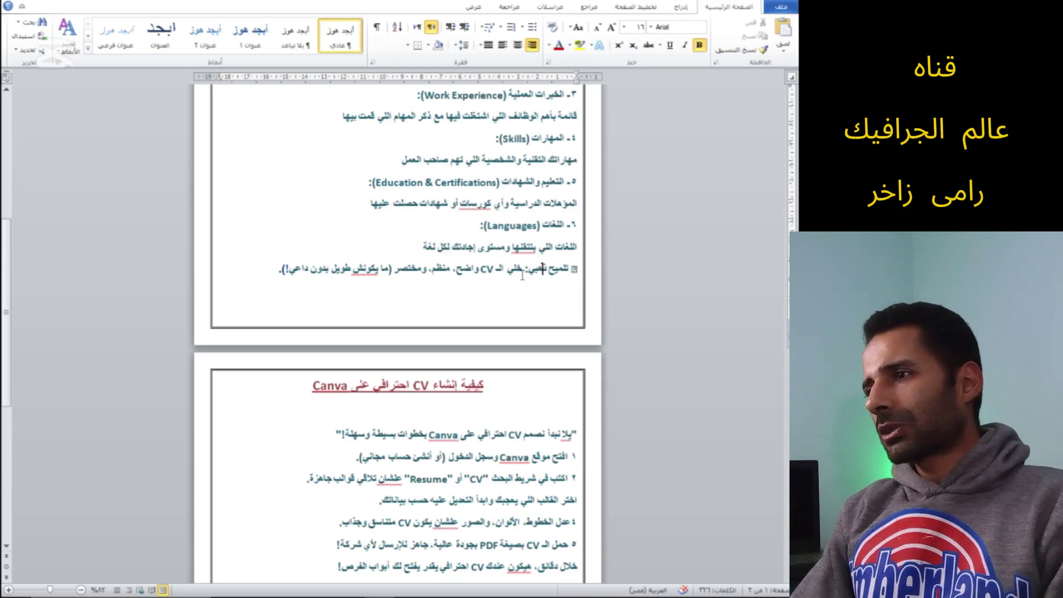
{"action": "left_click_drag", "start_coordinate": [569, 273], "coordinate": [469, 276]}
{"action": "left_click", "coordinate": [470, 276]}
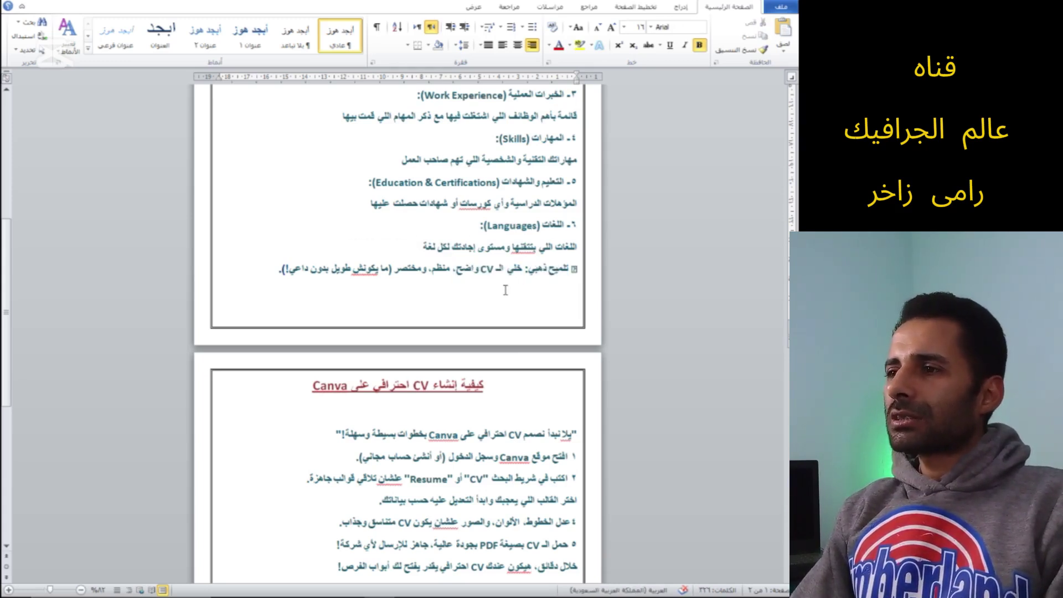
{"action": "left_click_drag", "start_coordinate": [450, 275], "coordinate": [433, 276]}
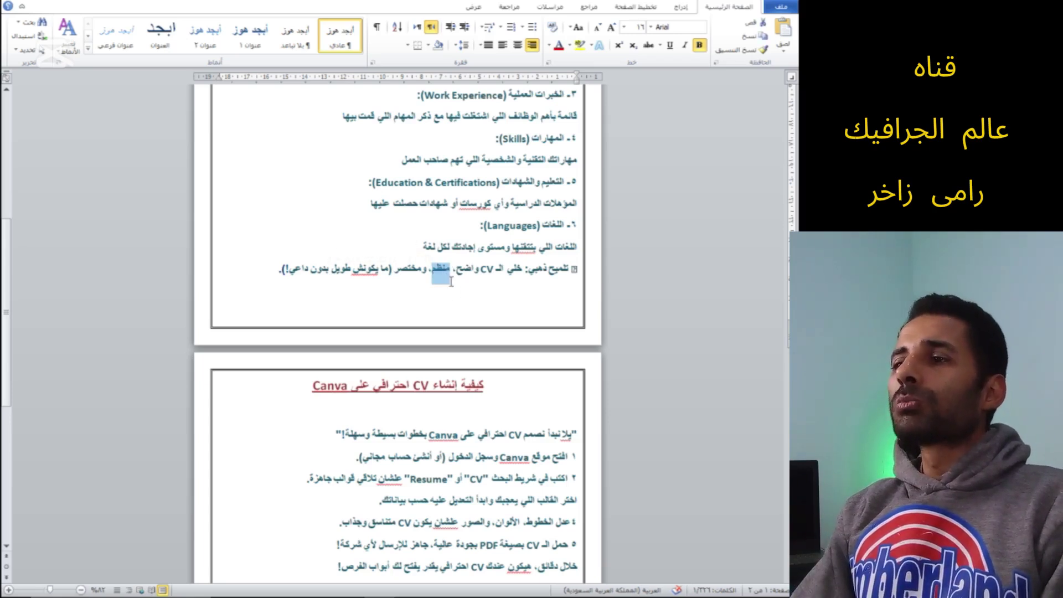
{"action": "left_click_drag", "start_coordinate": [420, 274], "coordinate": [392, 272]}
{"action": "left_click", "coordinate": [423, 286]}
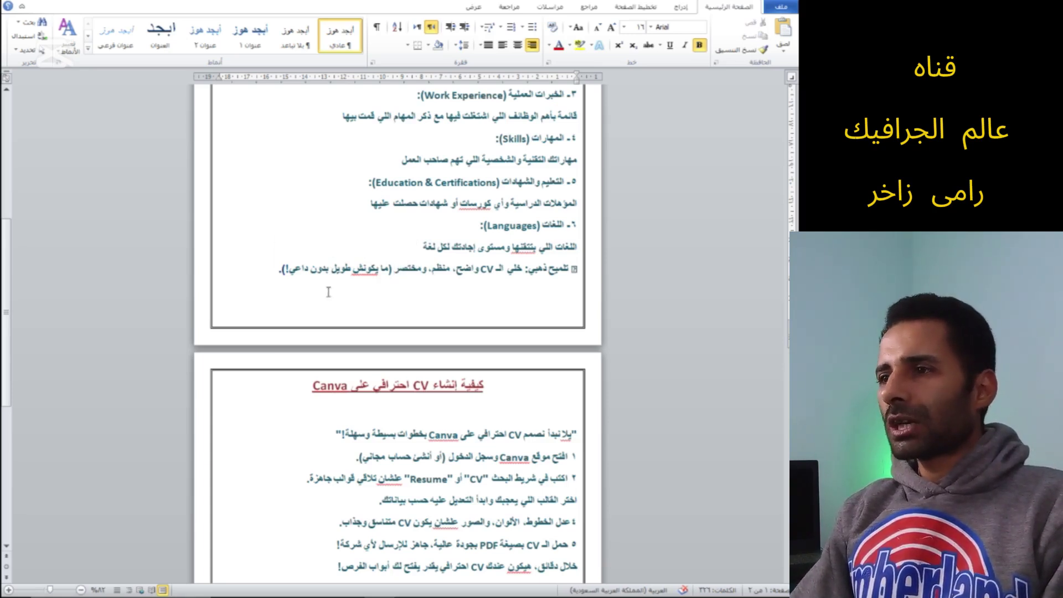
{"action": "left_click_drag", "start_coordinate": [289, 270], "coordinate": [388, 273]}
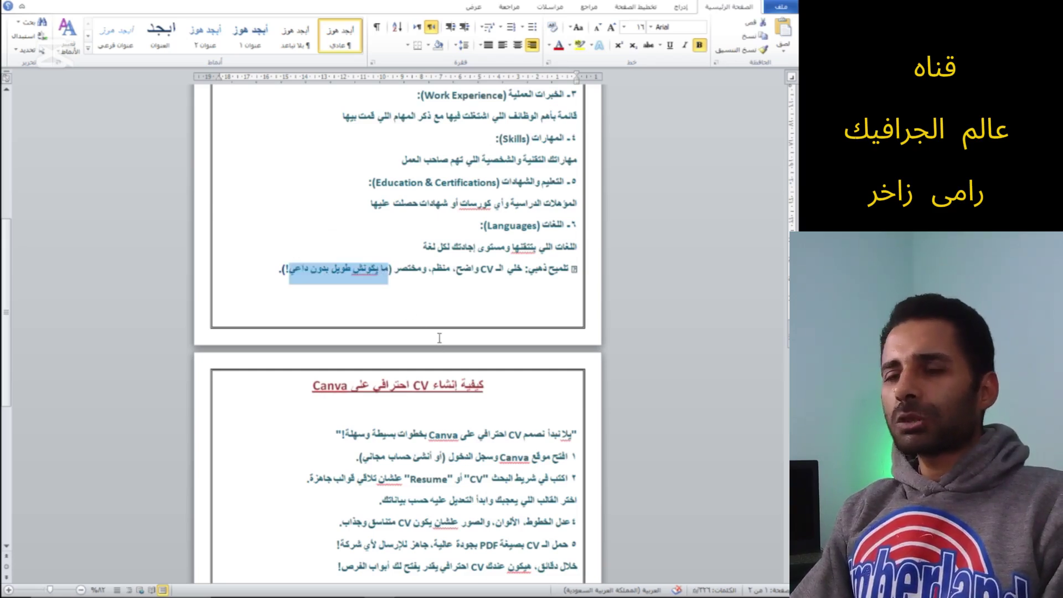
Highlight the Canva CV title, the earning-income heading and the ways-to-profit line
{"action": "scroll", "coordinate": [439, 338], "scroll_direction": "down", "scroll_amount": 1}
{"action": "scroll", "coordinate": [439, 337], "scroll_direction": "down", "scroll_amount": 1}
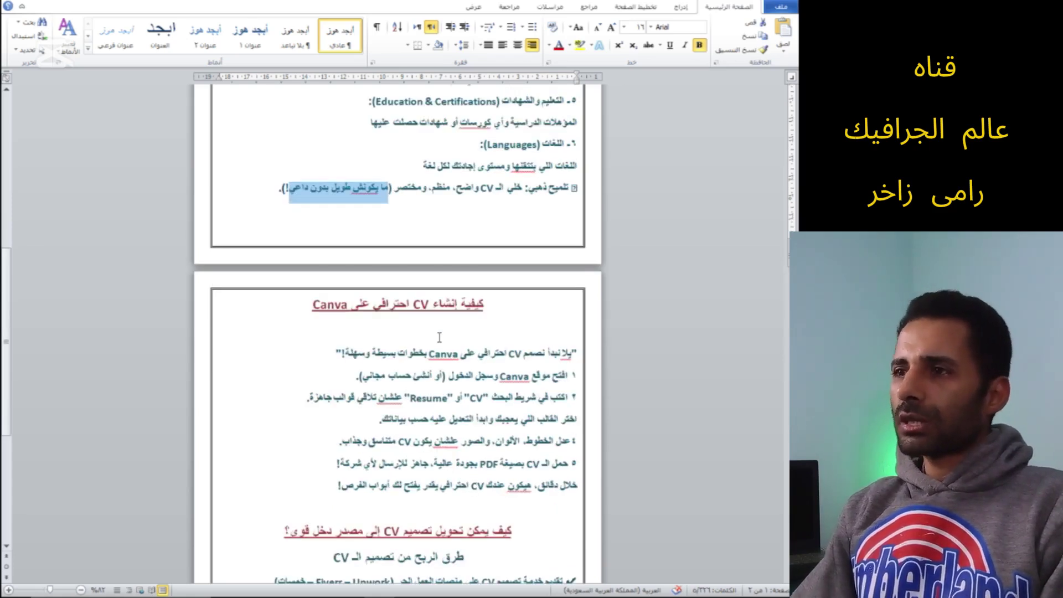
{"action": "scroll", "coordinate": [439, 338], "scroll_direction": "down", "scroll_amount": 1}
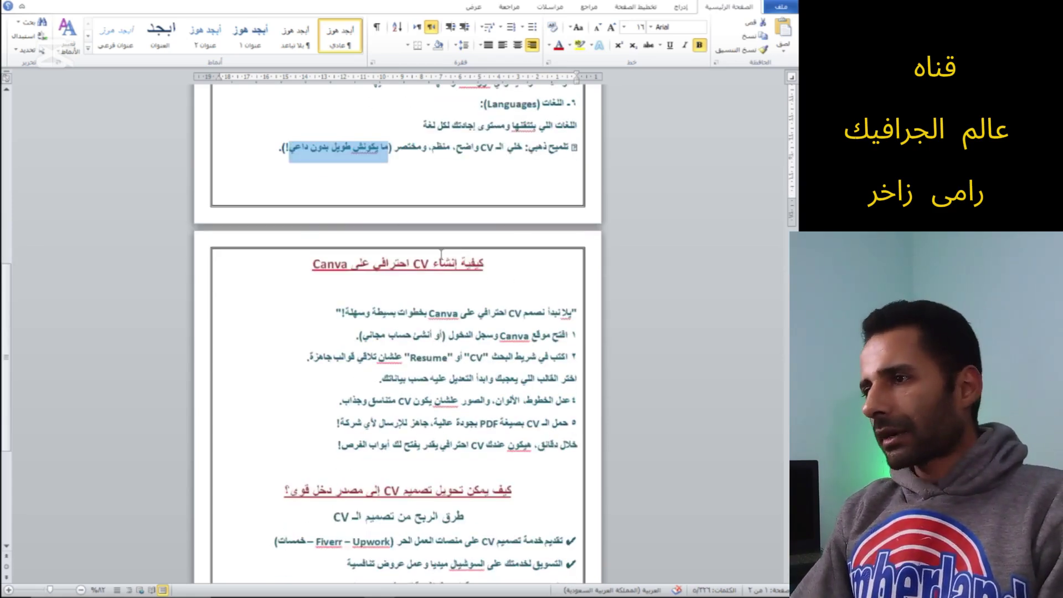
{"action": "left_click_drag", "start_coordinate": [484, 266], "coordinate": [364, 282]}
{"action": "left_click", "coordinate": [342, 264]}
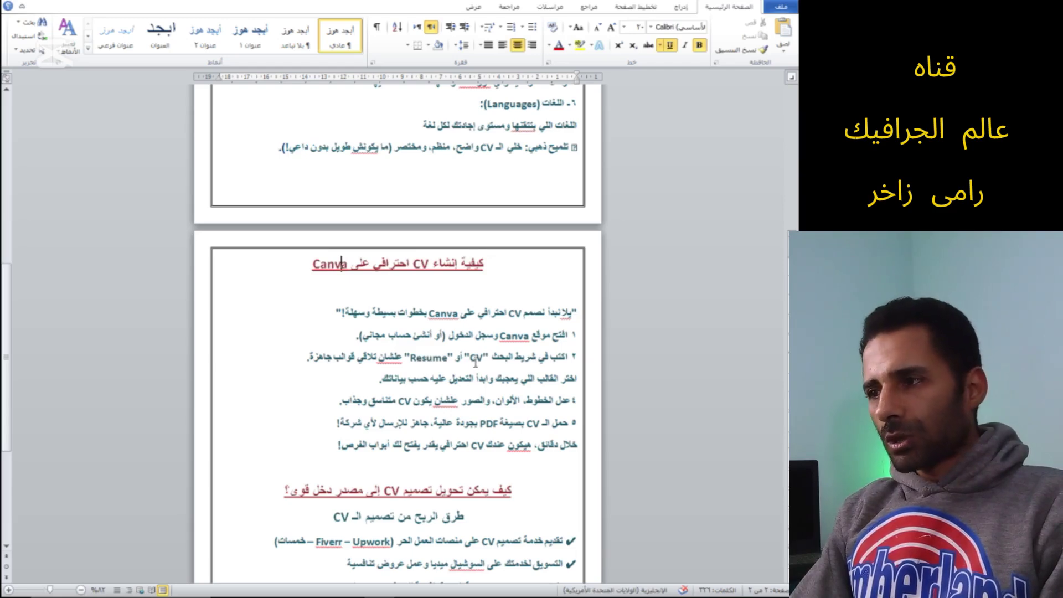
{"action": "scroll", "coordinate": [475, 364], "scroll_direction": "down", "scroll_amount": 3}
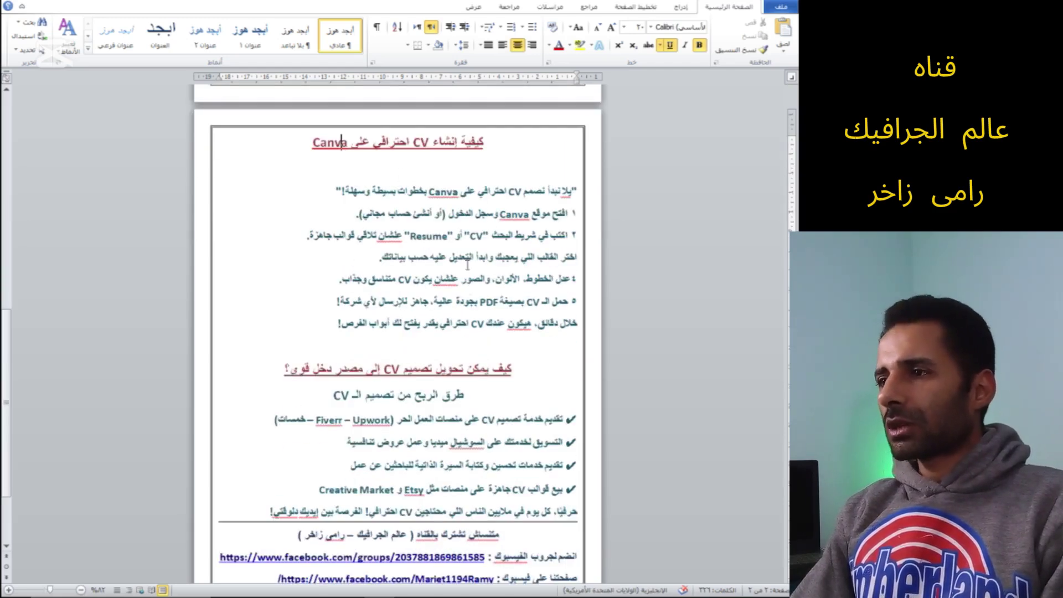
{"action": "scroll", "coordinate": [480, 355], "scroll_direction": "down", "scroll_amount": 1}
{"action": "left_click_drag", "start_coordinate": [513, 329], "coordinate": [277, 329]}
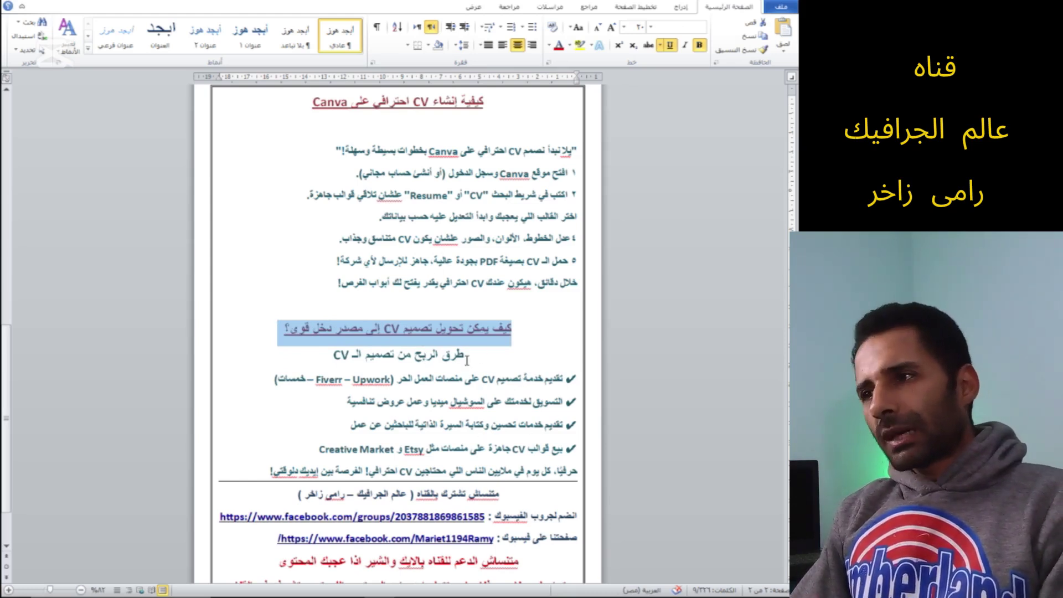
{"action": "left_click_drag", "start_coordinate": [475, 357], "coordinate": [332, 357]}
{"action": "left_click", "coordinate": [355, 357]}
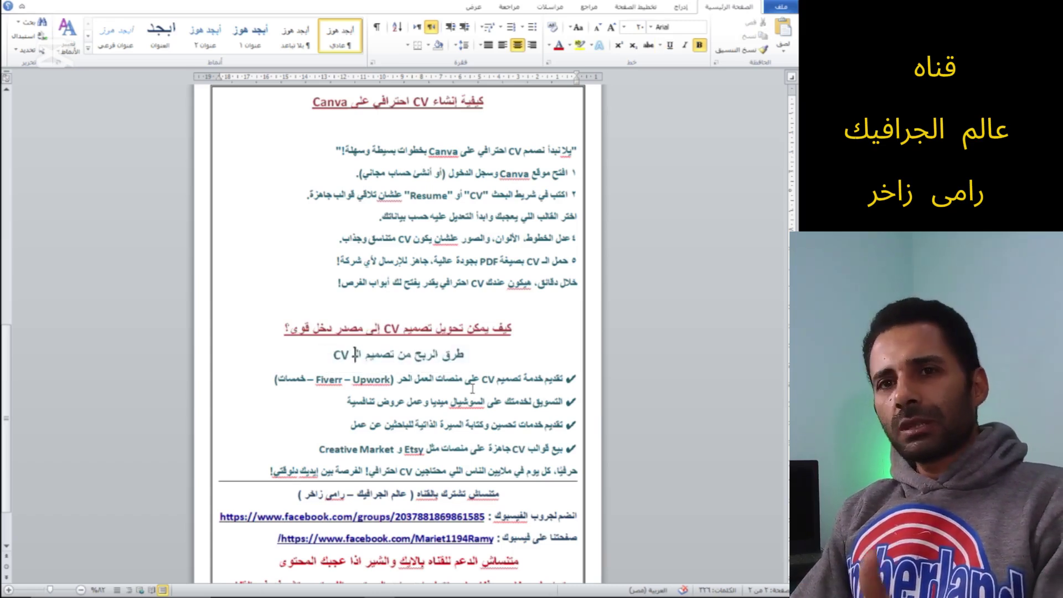
Go over the first two profit bullets, about Fiverr and social media offers
{"action": "scroll", "coordinate": [489, 419], "scroll_direction": "down", "scroll_amount": 1}
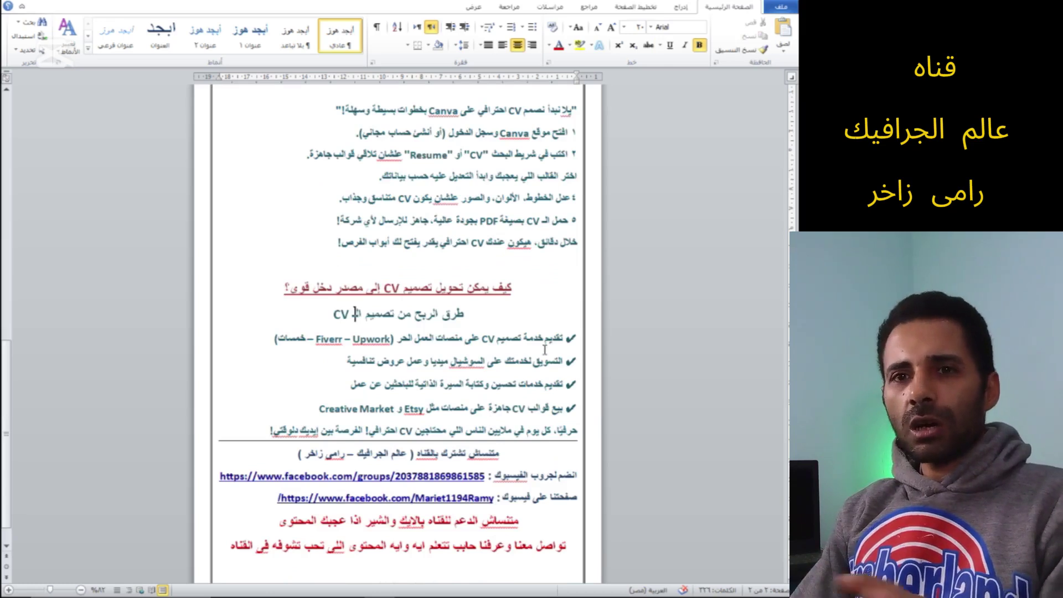
{"action": "left_click_drag", "start_coordinate": [561, 343], "coordinate": [266, 323]}
{"action": "left_click", "coordinate": [295, 339]}
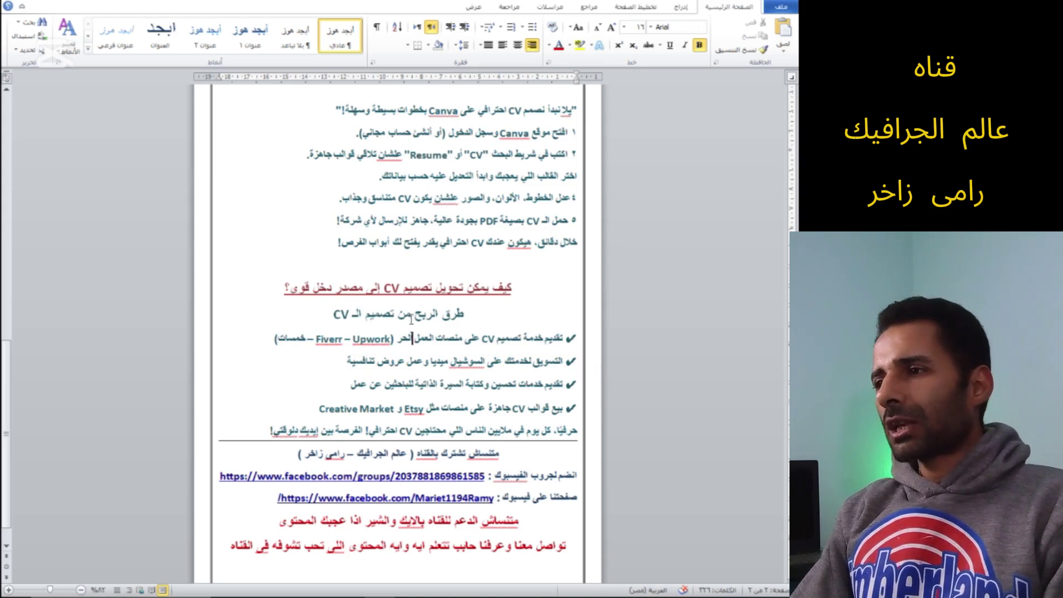
{"action": "left_click", "coordinate": [415, 339]}
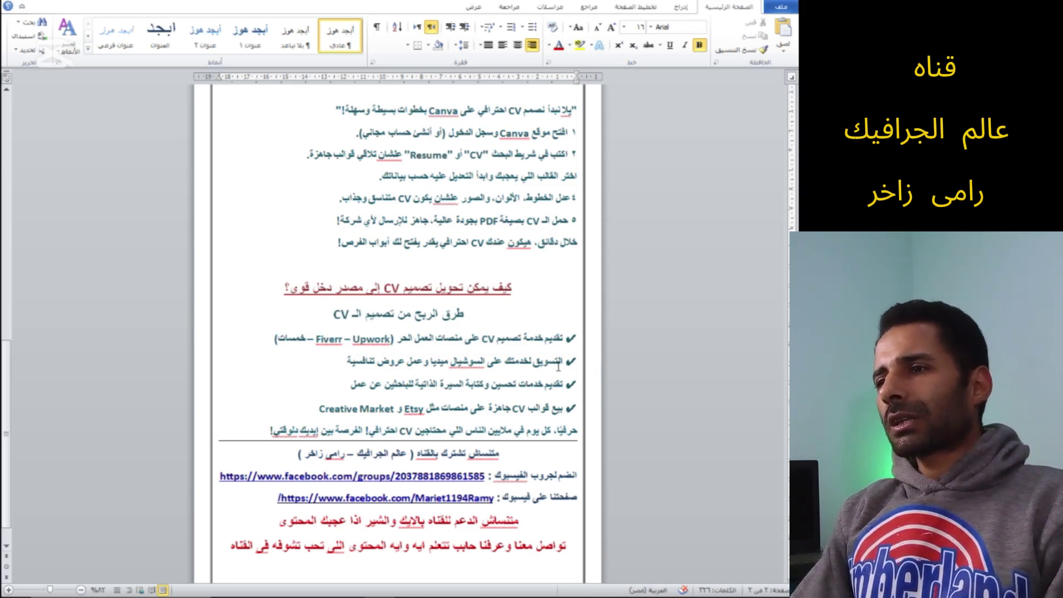
{"action": "left_click_drag", "start_coordinate": [562, 363], "coordinate": [354, 362]}
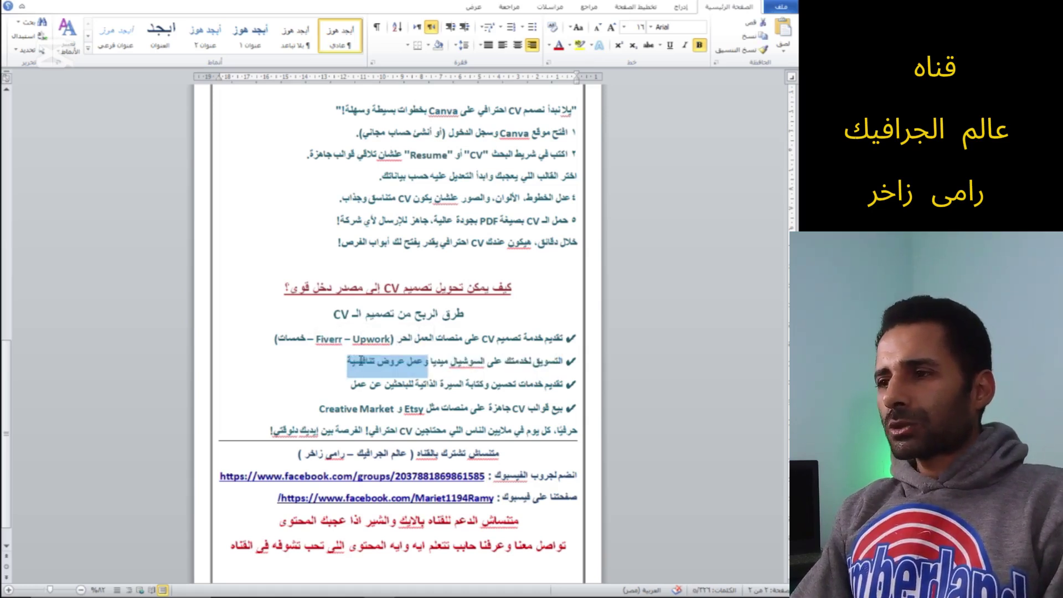
{"action": "left_click", "coordinate": [362, 364]}
{"action": "double_click", "coordinate": [478, 363]}
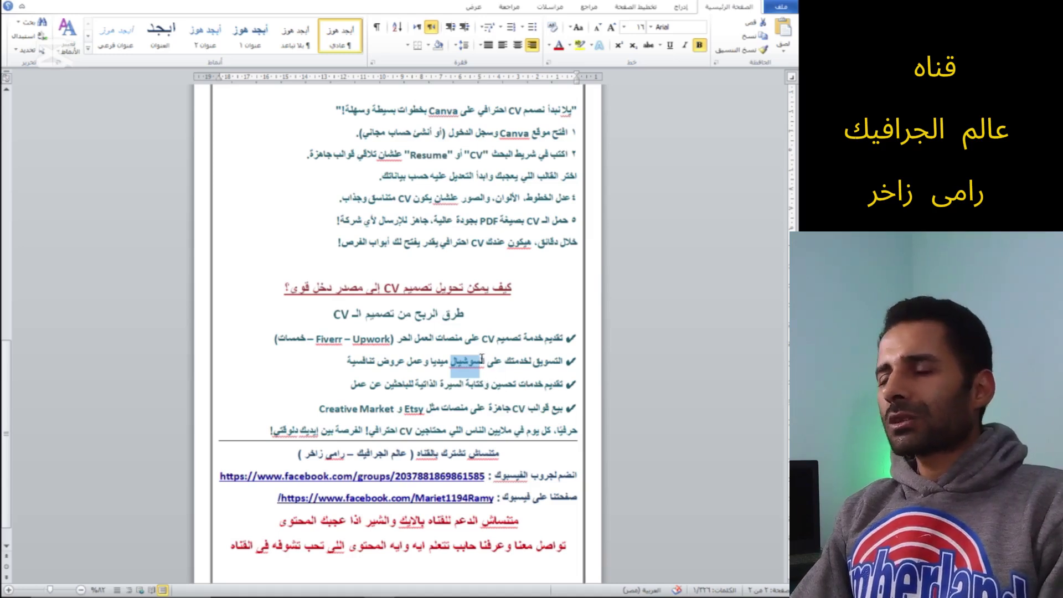
{"action": "left_click", "coordinate": [480, 364]}
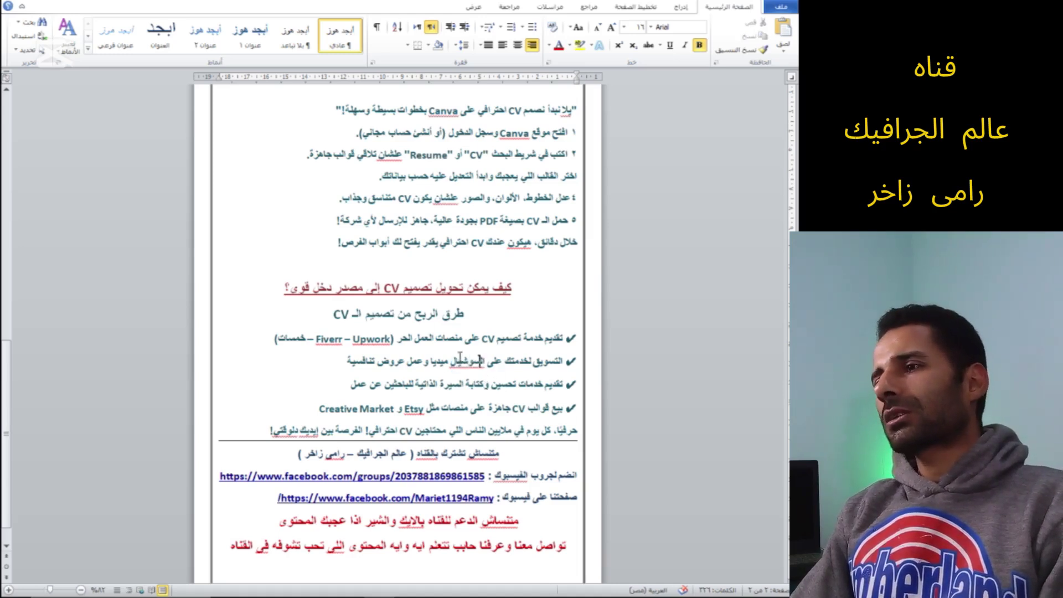
Go over the third bullet and the fourth bullet about selling templates on platforms like Etsy
{"action": "left_click_drag", "start_coordinate": [562, 386], "coordinate": [354, 386]}
{"action": "left_click", "coordinate": [364, 386]}
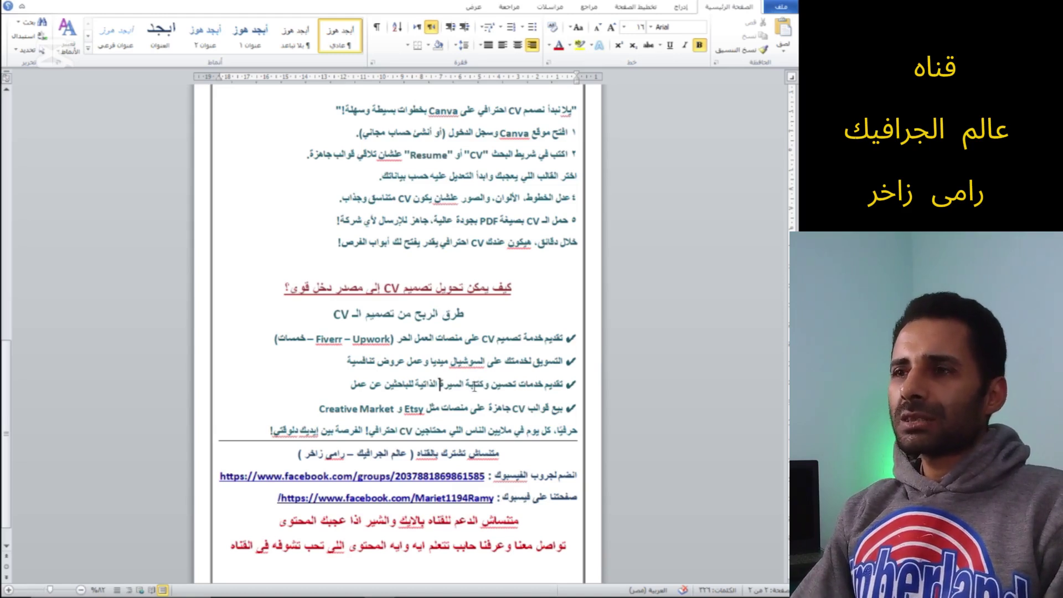
{"action": "left_click", "coordinate": [565, 384]}
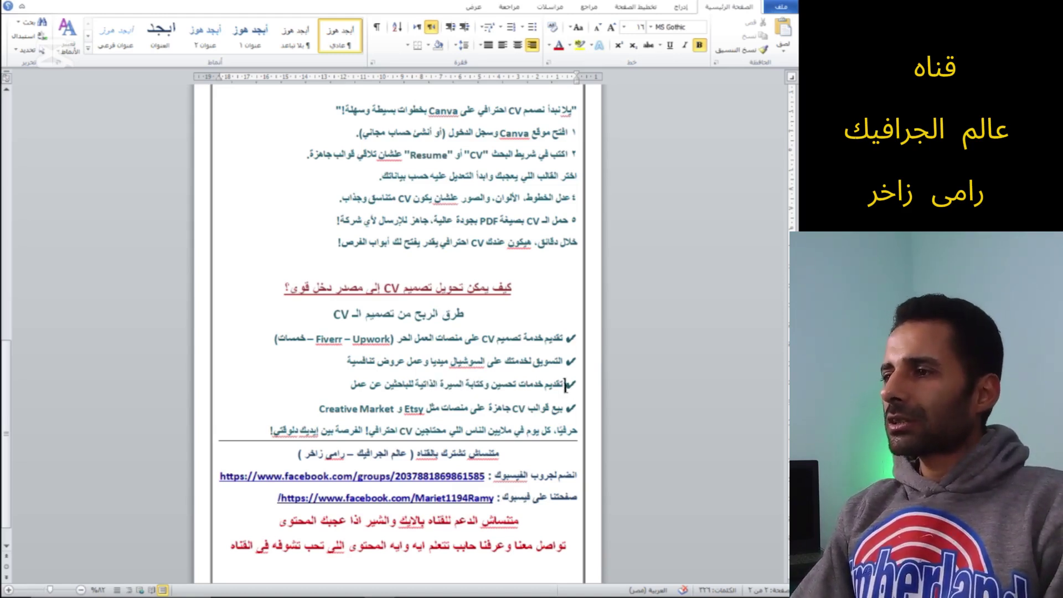
{"action": "left_click_drag", "start_coordinate": [565, 408], "coordinate": [429, 410]}
{"action": "left_click", "coordinate": [405, 409]}
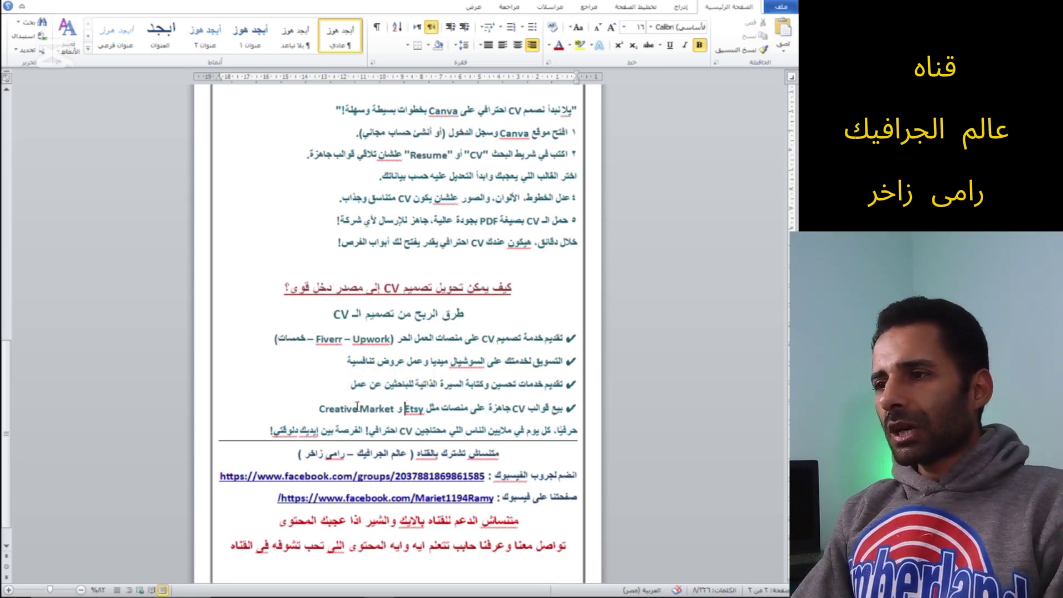
{"action": "left_click", "coordinate": [479, 407]}
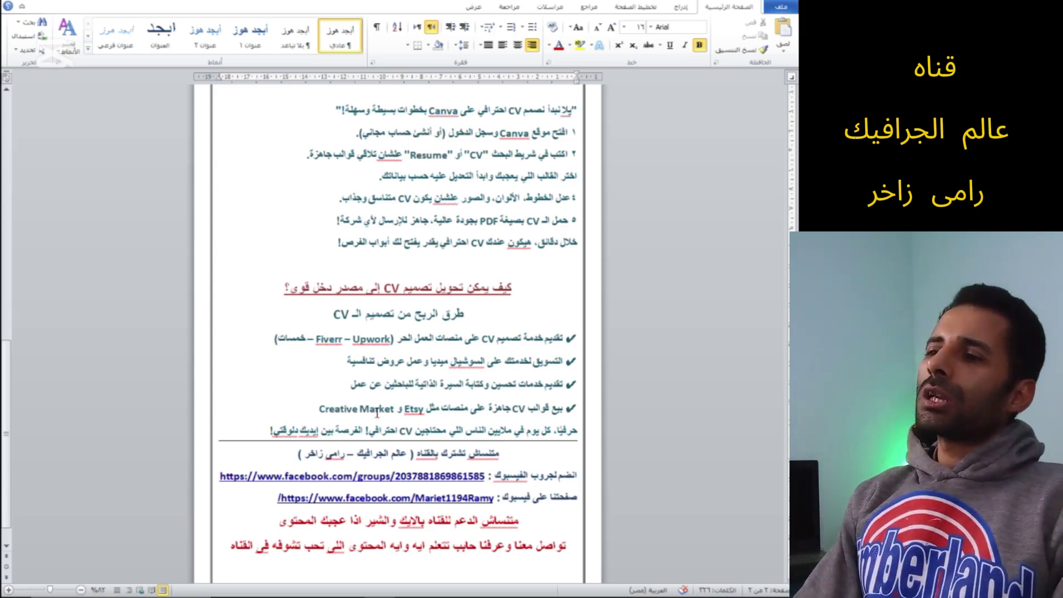
{"action": "left_click", "coordinate": [424, 413]}
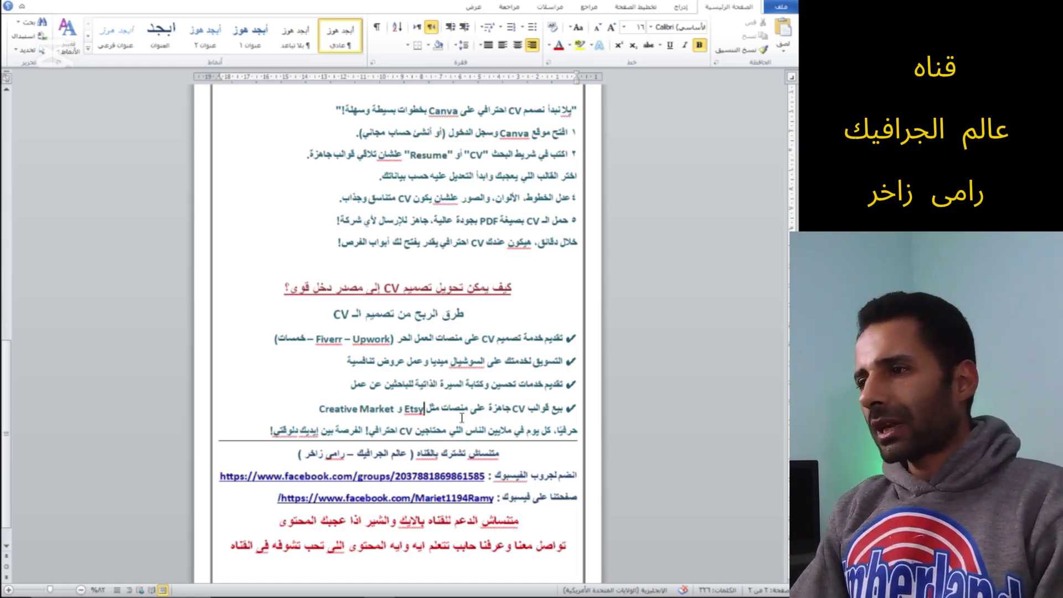
Highlight parts of the guide's closing sentence about the CV
{"action": "scroll", "coordinate": [516, 430], "scroll_direction": "down", "scroll_amount": 1}
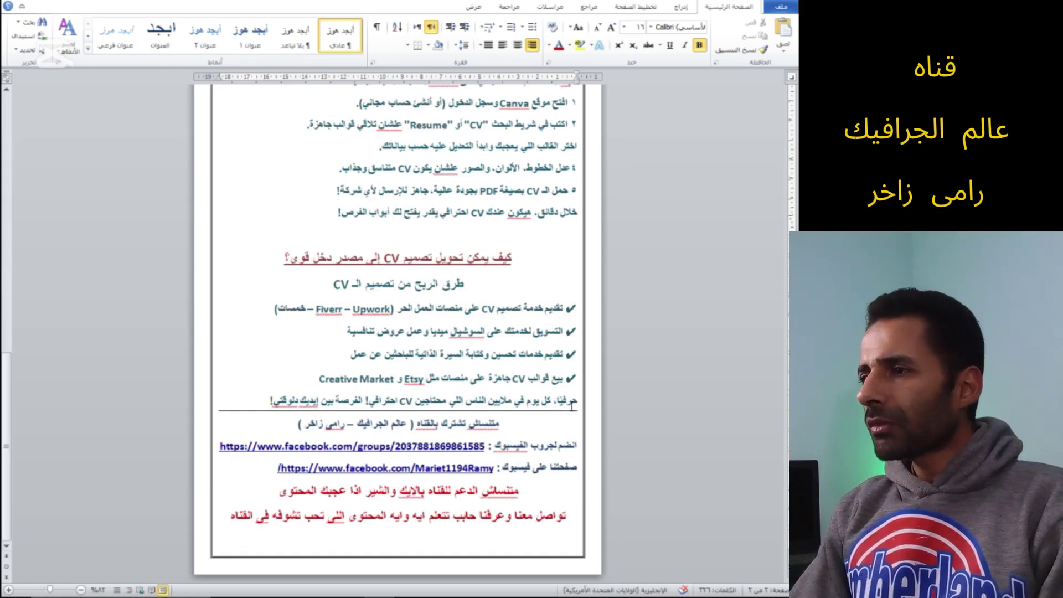
{"action": "left_click_drag", "start_coordinate": [579, 404], "coordinate": [369, 407]}
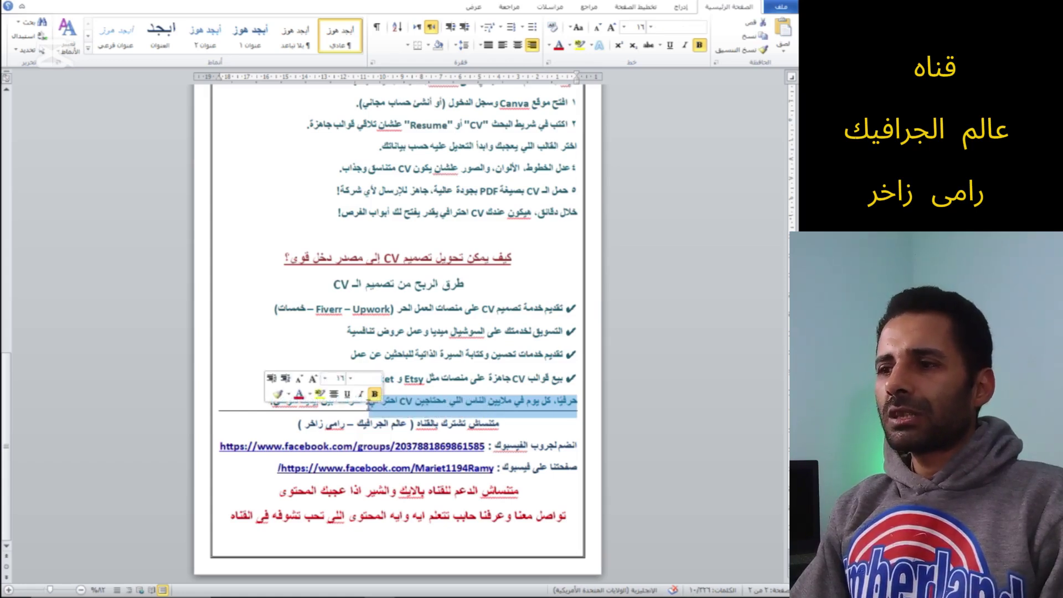
{"action": "left_click", "coordinate": [410, 379]}
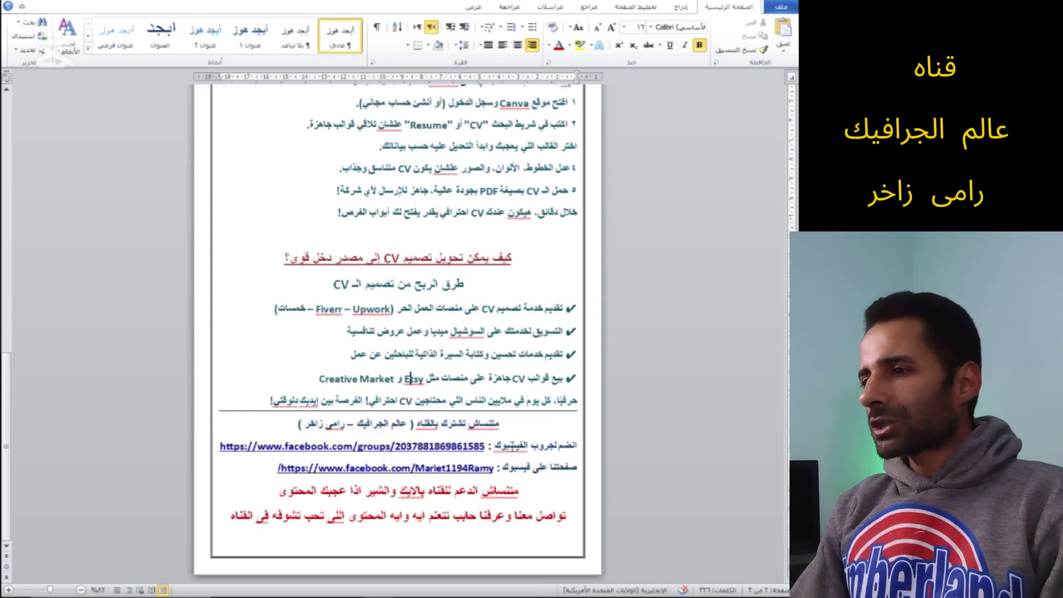
{"action": "left_click", "coordinate": [481, 402]}
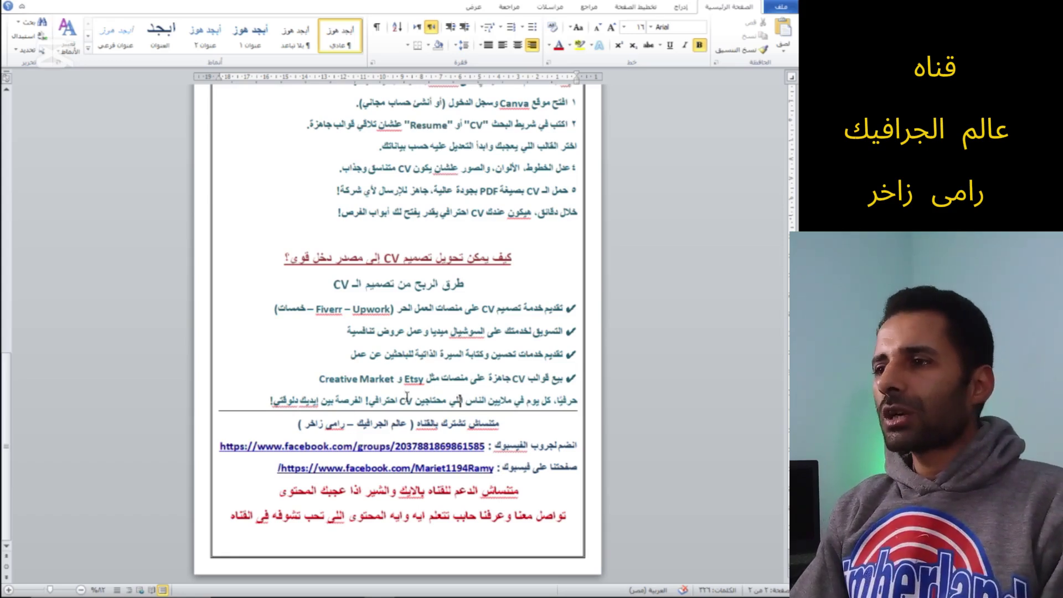
{"action": "left_click_drag", "start_coordinate": [399, 401], "coordinate": [409, 401]}
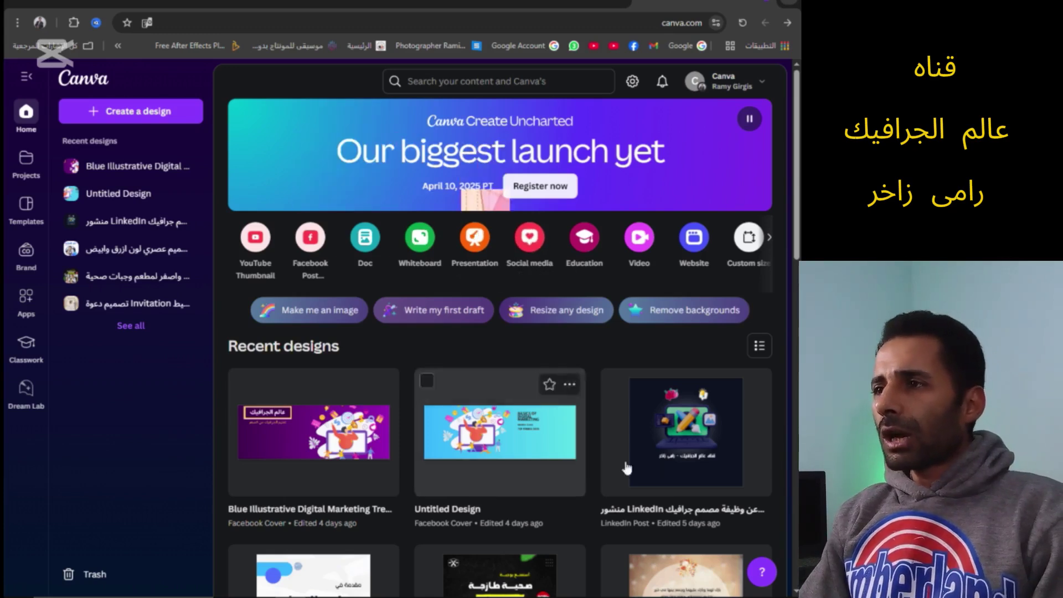
Search Canva for 'cv عربى' templates
{"action": "left_click", "coordinate": [580, 85]}
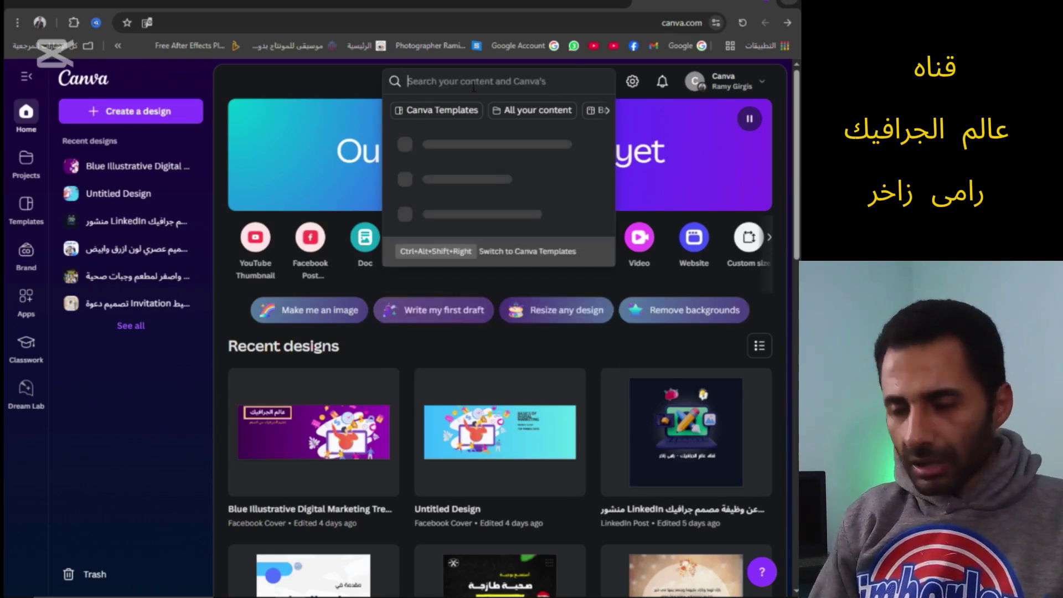
{"action": "type", "text": "cv"}
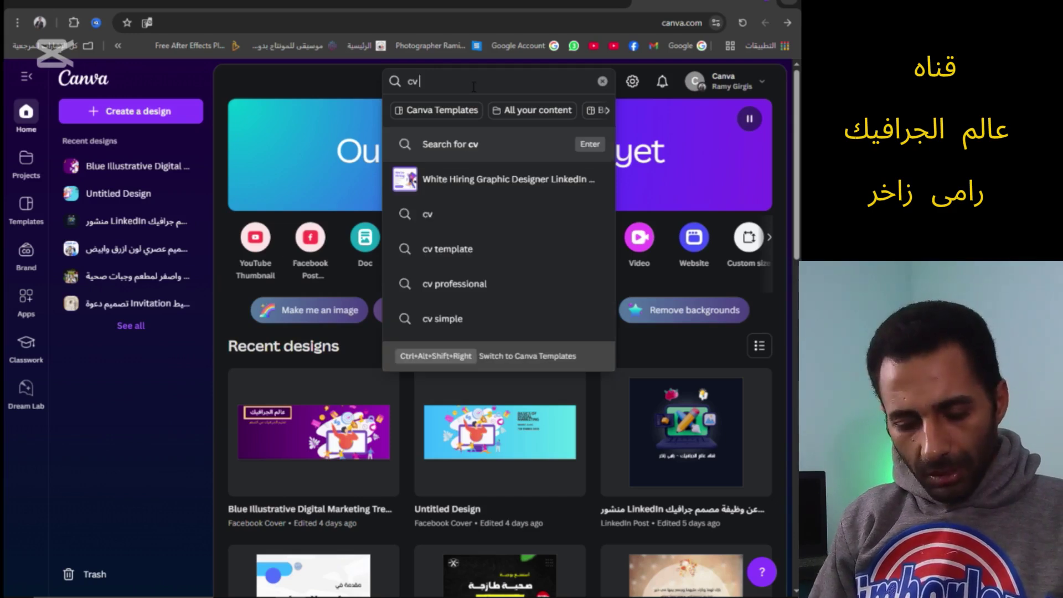
{"action": "type", "text": " عر"}
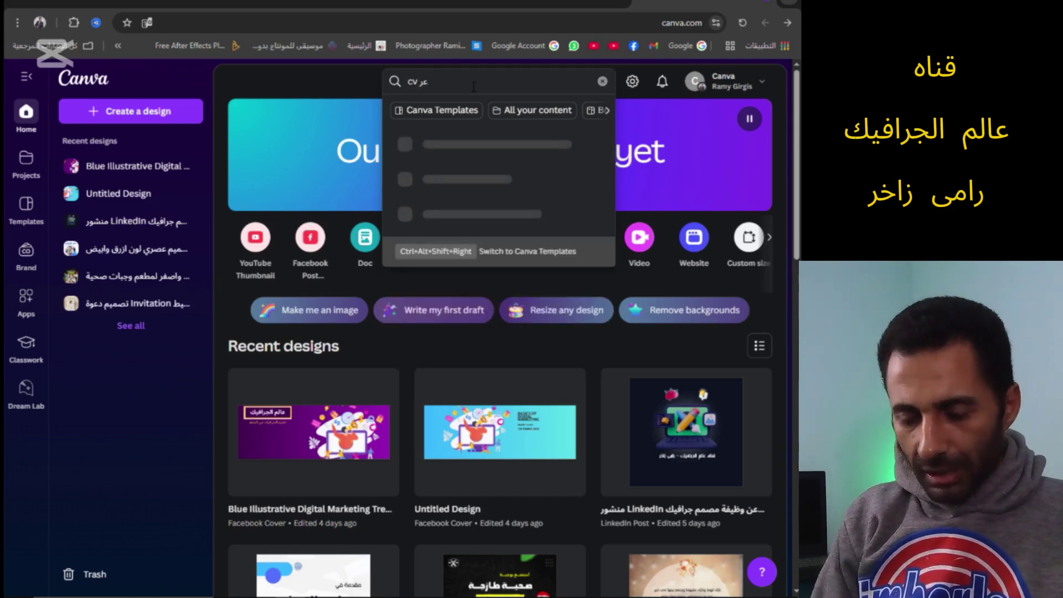
{"action": "type", "text": "بى"}
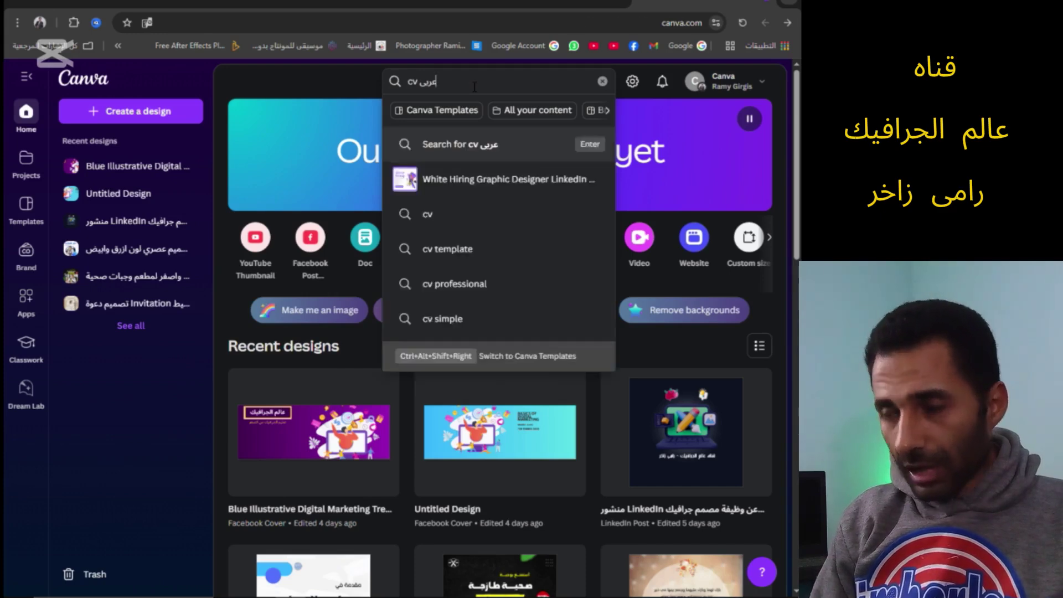
{"action": "key", "text": "Return"}
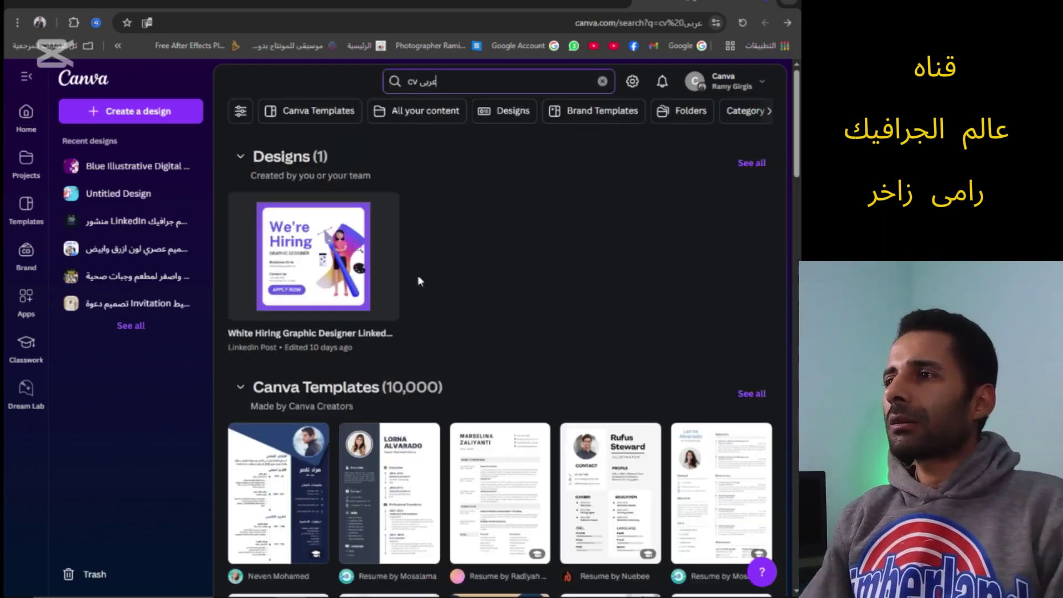
Browse the 'cv عربي' resume results, loading more templates with Show more
{"action": "scroll", "coordinate": [501, 337], "scroll_direction": "down", "scroll_amount": 2}
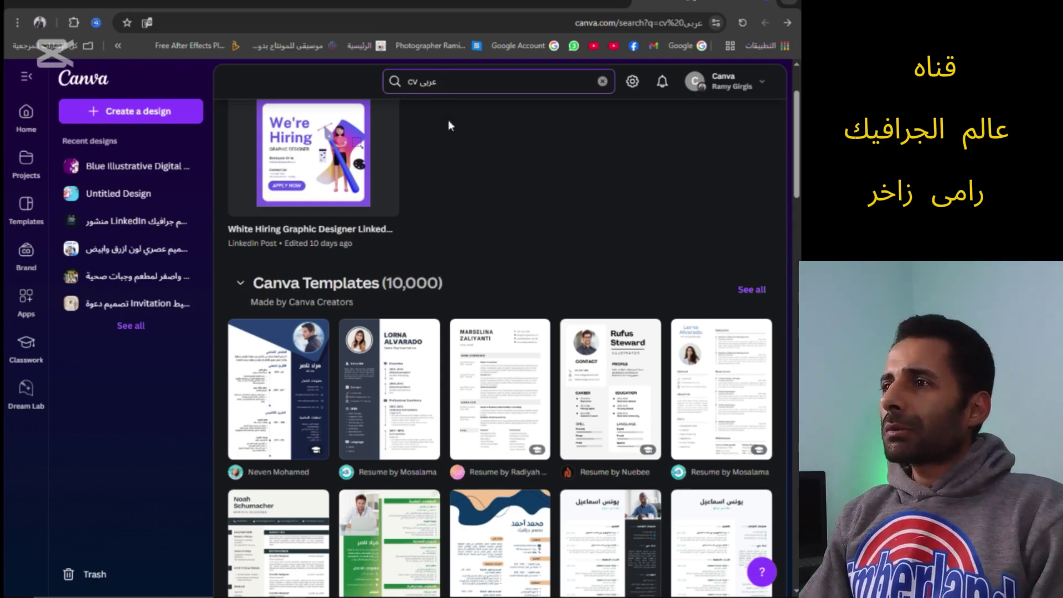
{"action": "scroll", "coordinate": [492, 347], "scroll_direction": "down", "scroll_amount": 6}
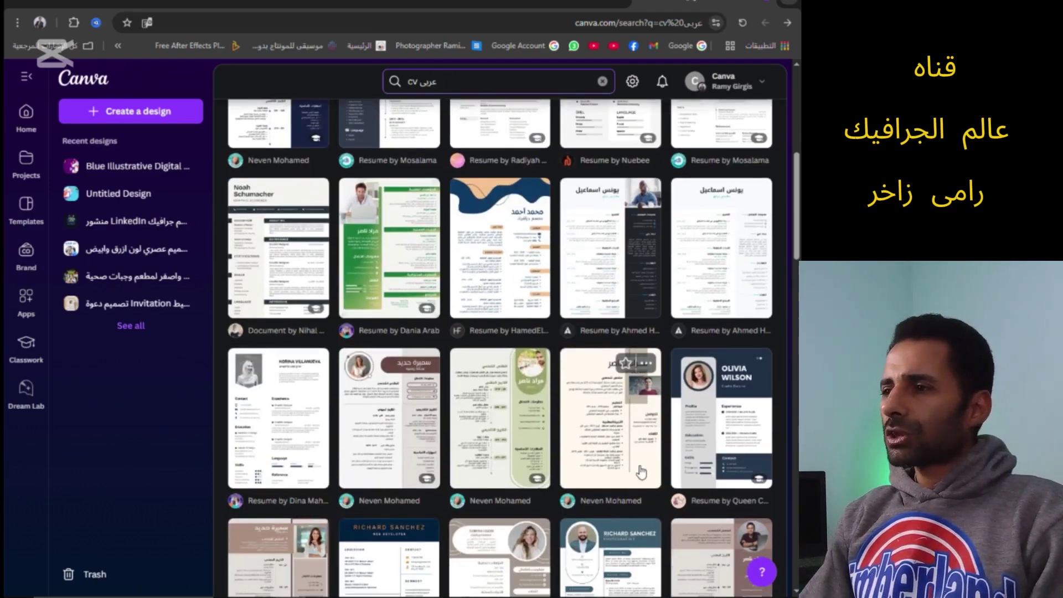
{"action": "scroll", "coordinate": [489, 227], "scroll_direction": "down", "scroll_amount": 10}
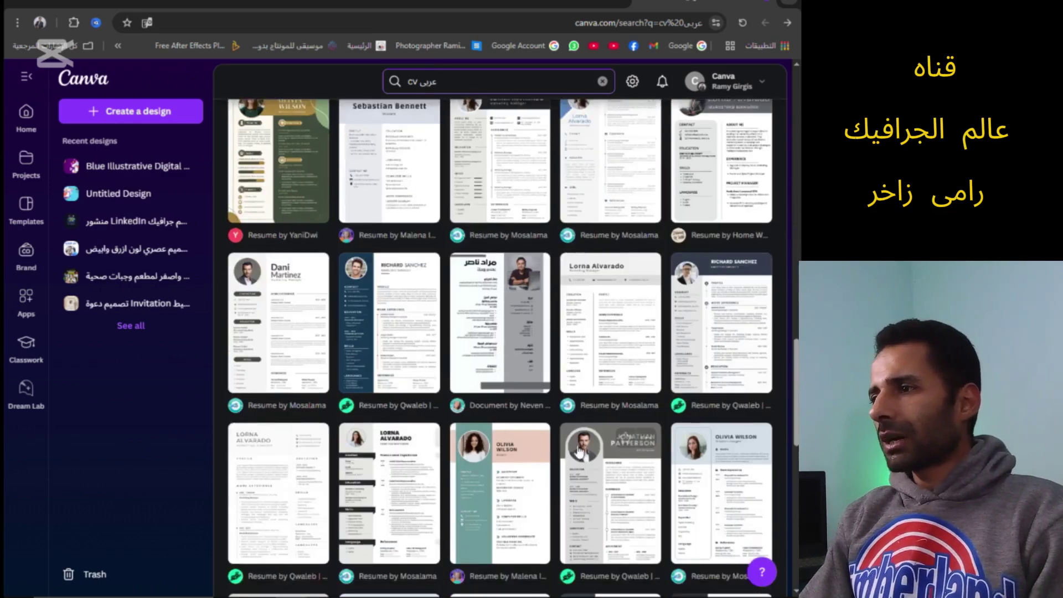
{"action": "scroll", "coordinate": [559, 337], "scroll_direction": "down", "scroll_amount": 12}
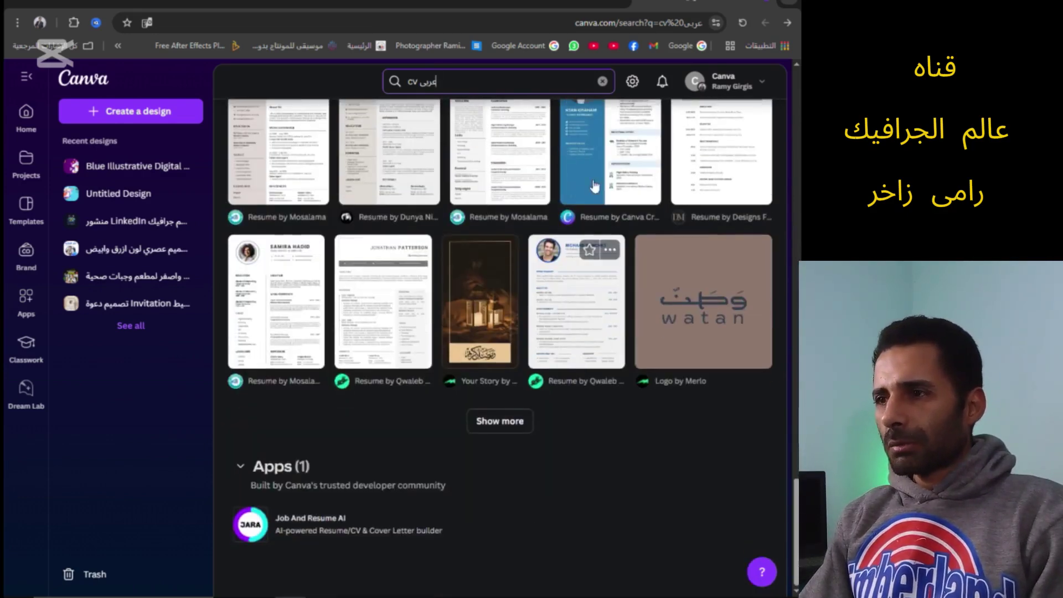
{"action": "scroll", "coordinate": [625, 283], "scroll_direction": "up", "scroll_amount": 3}
{"action": "scroll", "coordinate": [625, 282], "scroll_direction": "down", "scroll_amount": 3}
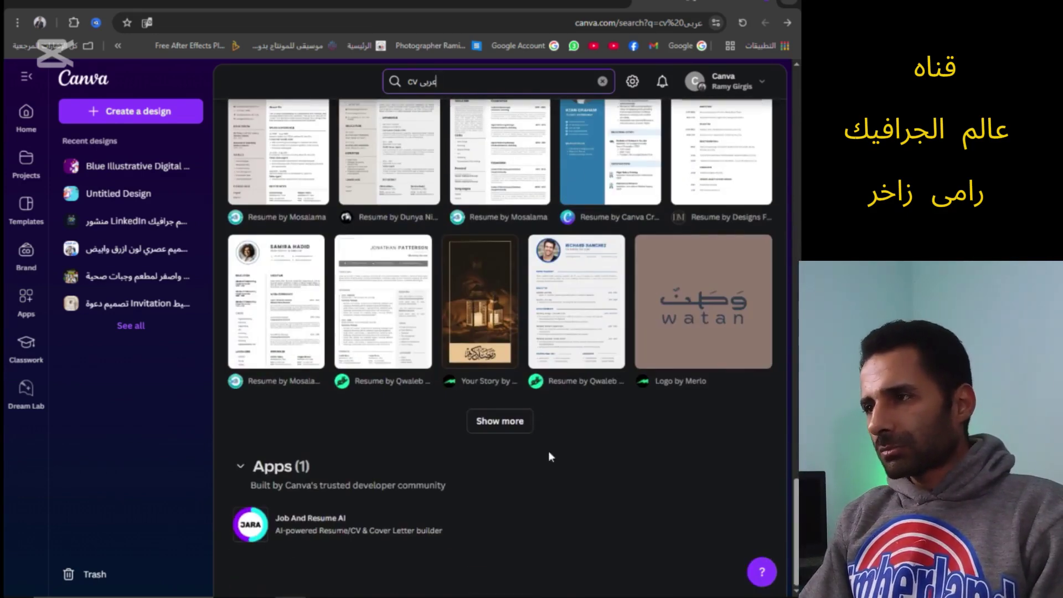
{"action": "left_click", "coordinate": [512, 421]}
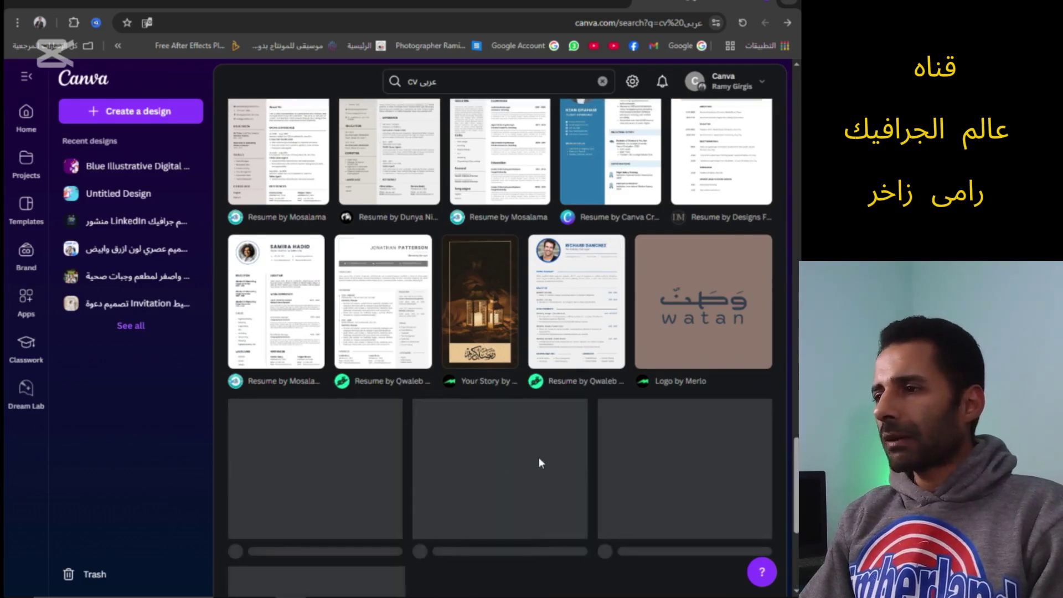
{"action": "scroll", "coordinate": [538, 457], "scroll_direction": "down", "scroll_amount": 2}
{"action": "scroll", "coordinate": [579, 406], "scroll_direction": "down", "scroll_amount": 3}
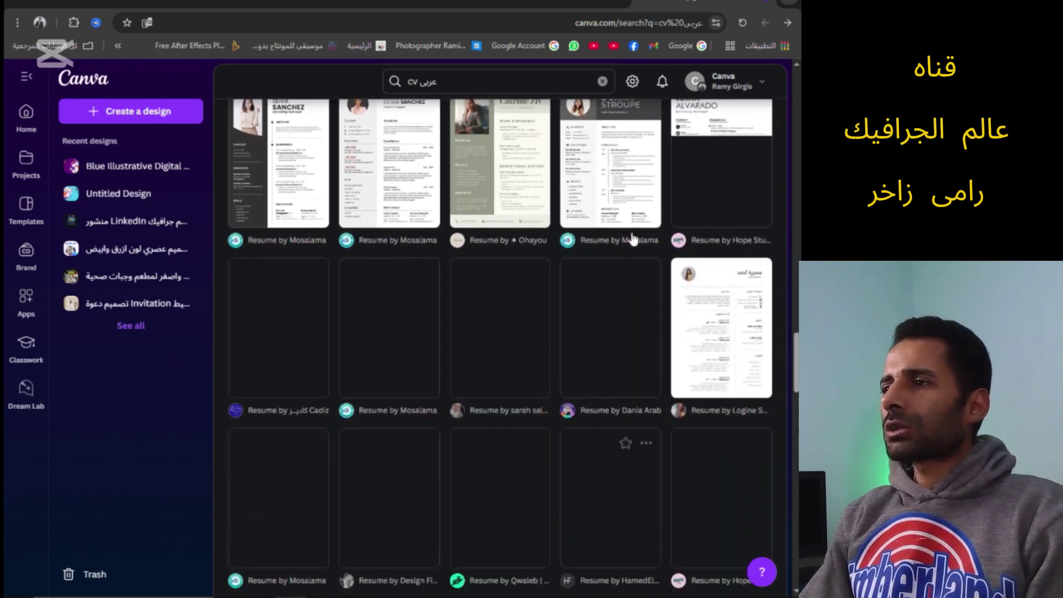
{"action": "scroll", "coordinate": [566, 472], "scroll_direction": "down", "scroll_amount": 5}
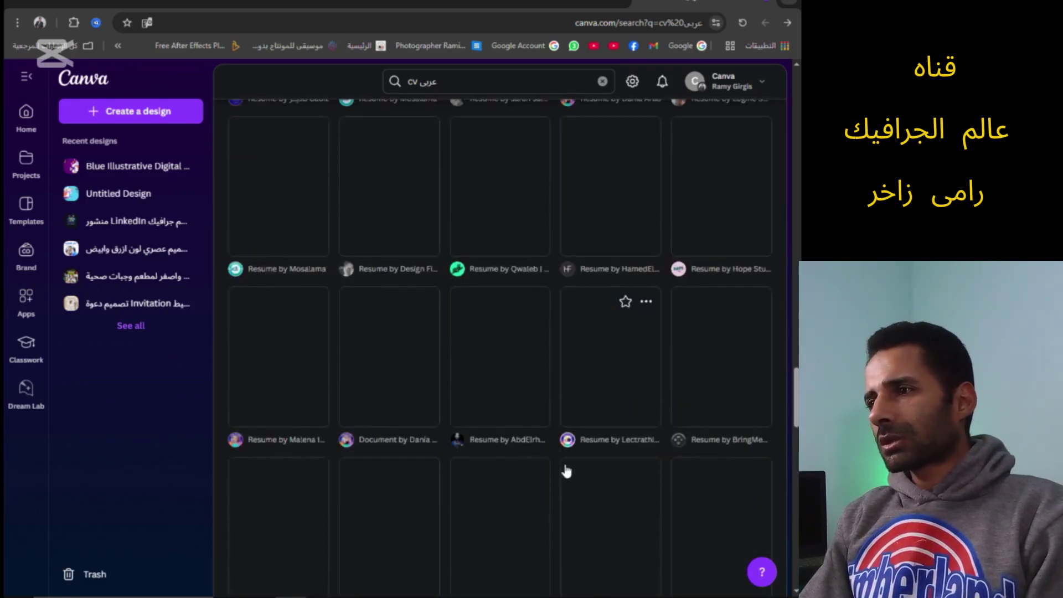
{"action": "scroll", "coordinate": [566, 471], "scroll_direction": "down", "scroll_amount": 2}
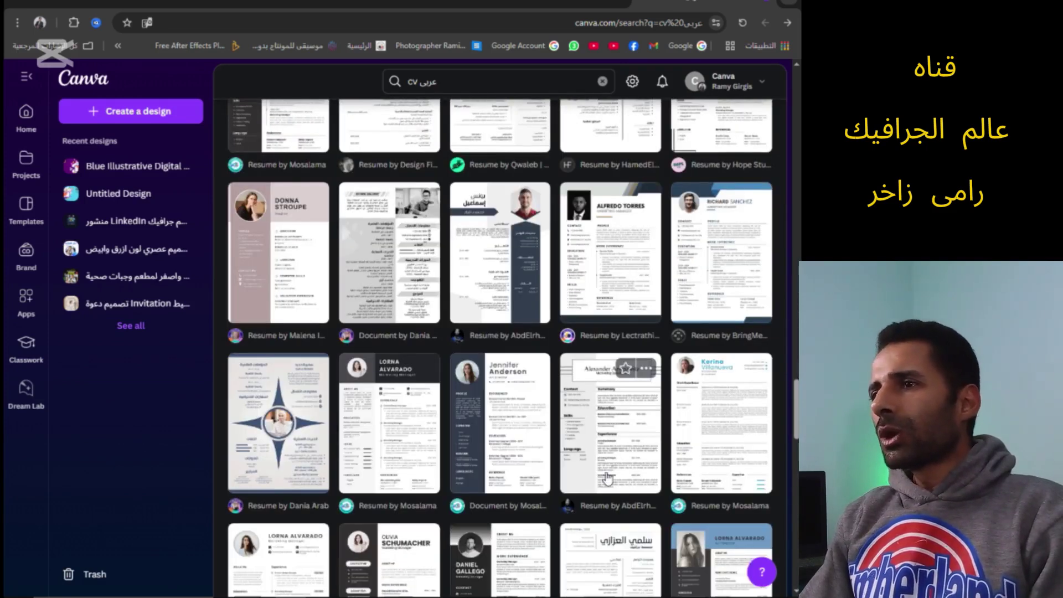
{"action": "scroll", "coordinate": [587, 471], "scroll_direction": "down", "scroll_amount": 9}
{"action": "scroll", "coordinate": [607, 477], "scroll_direction": "down", "scroll_amount": 6}
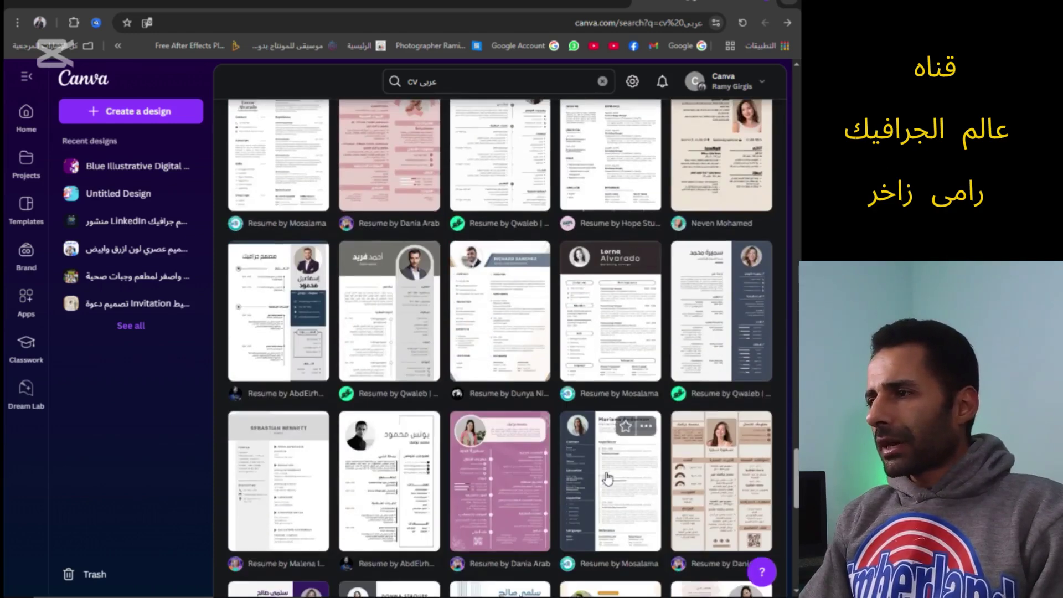
{"action": "scroll", "coordinate": [602, 479], "scroll_direction": "down", "scroll_amount": 8}
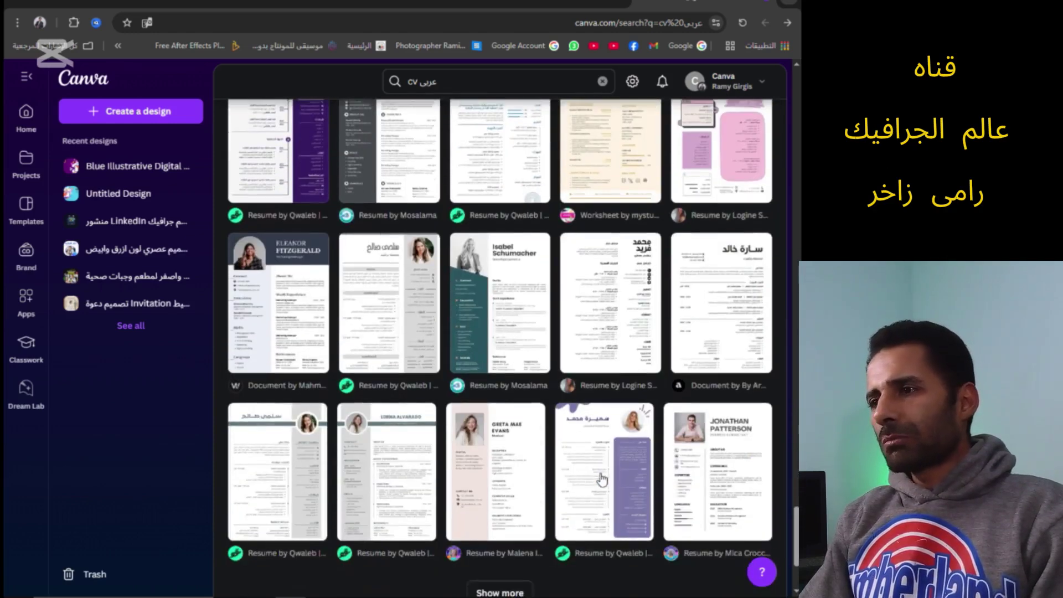
{"action": "scroll", "coordinate": [603, 478], "scroll_direction": "down", "scroll_amount": 10}
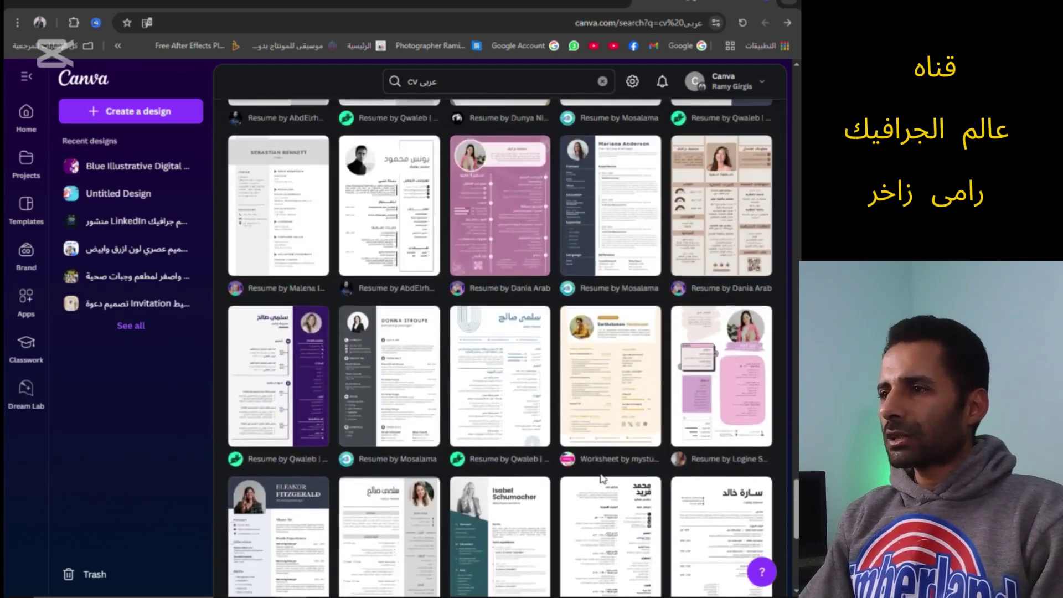
{"action": "scroll", "coordinate": [602, 478], "scroll_direction": "up", "scroll_amount": 9}
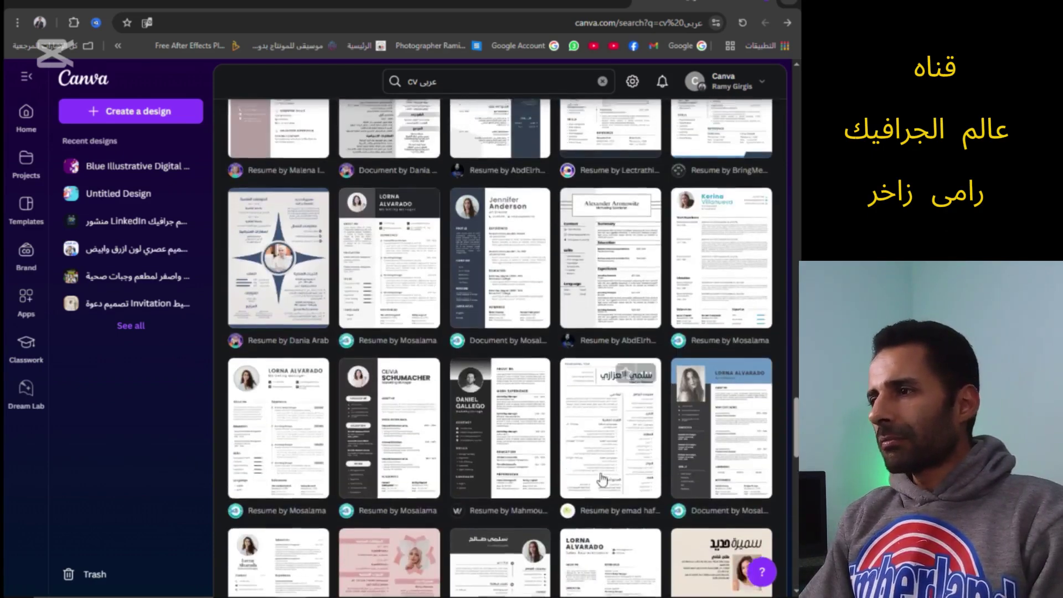
{"action": "scroll", "coordinate": [602, 479], "scroll_direction": "up", "scroll_amount": 10}
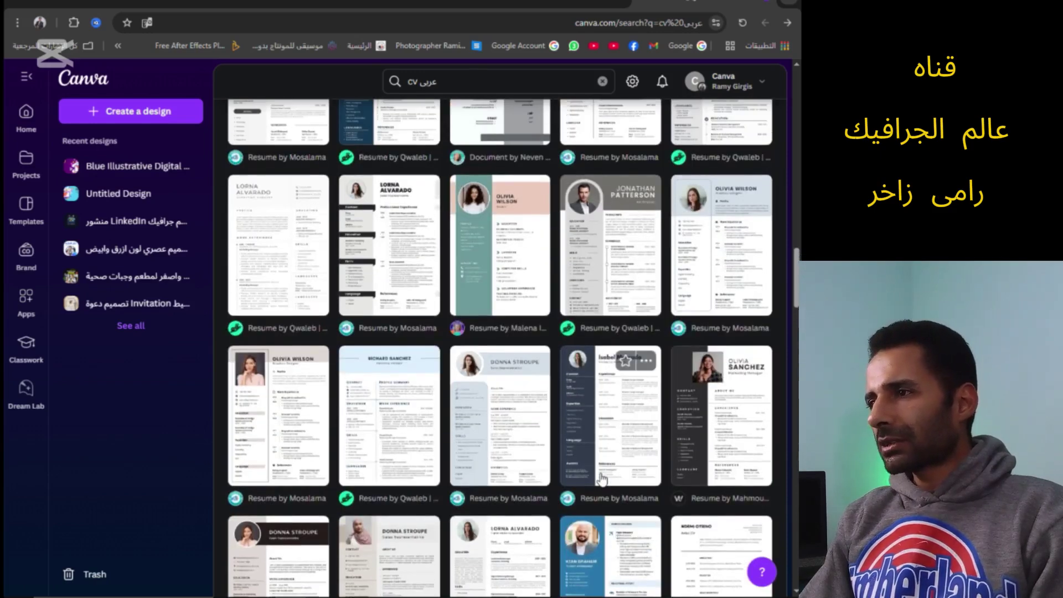
{"action": "scroll", "coordinate": [602, 479], "scroll_direction": "up", "scroll_amount": 2}
{"action": "scroll", "coordinate": [603, 479], "scroll_direction": "up", "scroll_amount": 8}
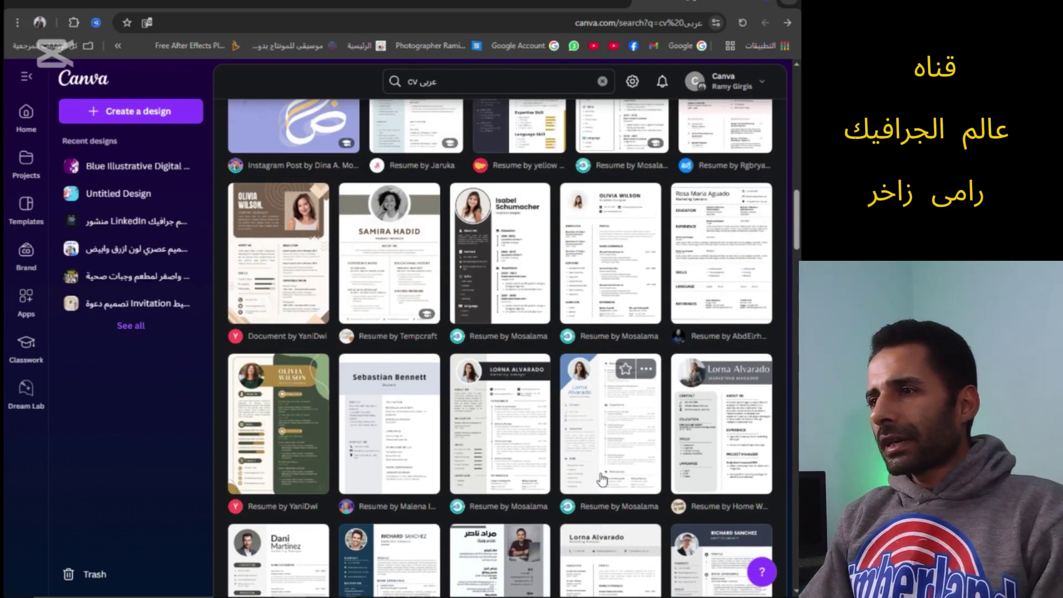
{"action": "scroll", "coordinate": [525, 277], "scroll_direction": "up", "scroll_amount": 2}
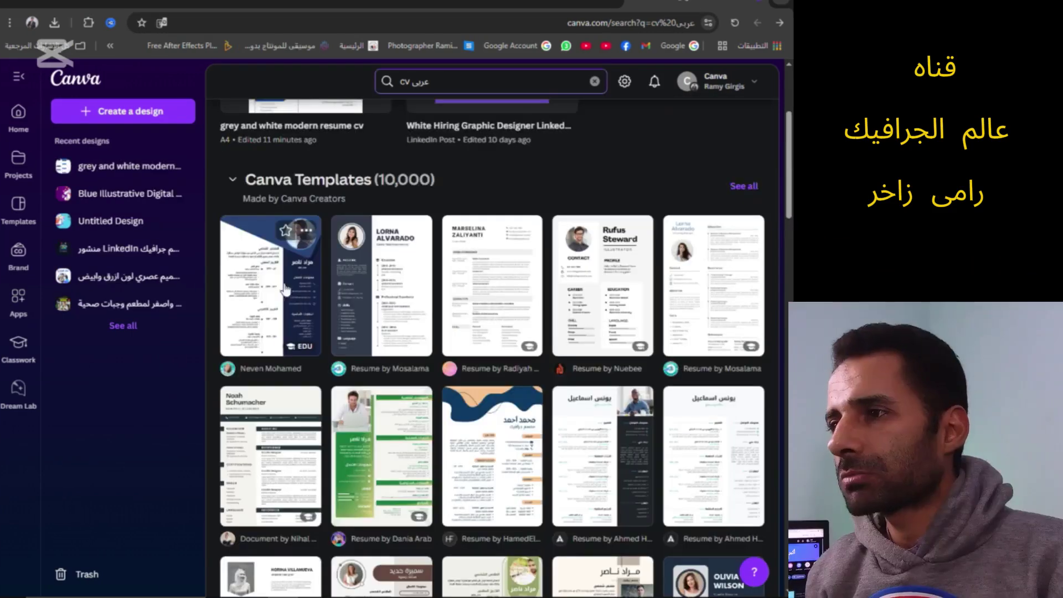
Open the blue-and-white Arabic résumé template for customizing and dismiss the translation prompt
{"action": "left_click", "coordinate": [294, 292]}
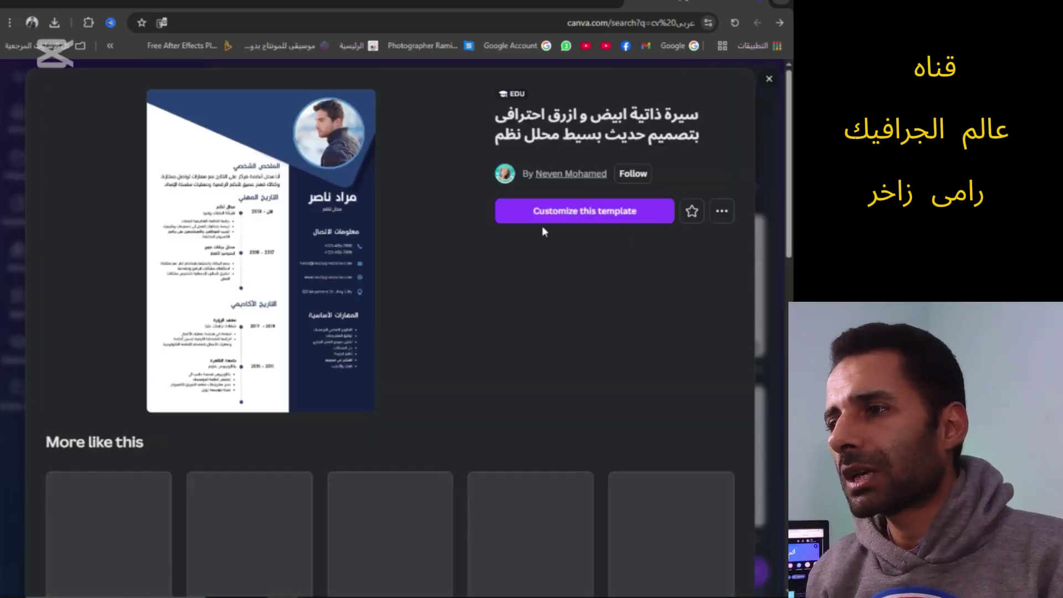
{"action": "left_click", "coordinate": [545, 217]}
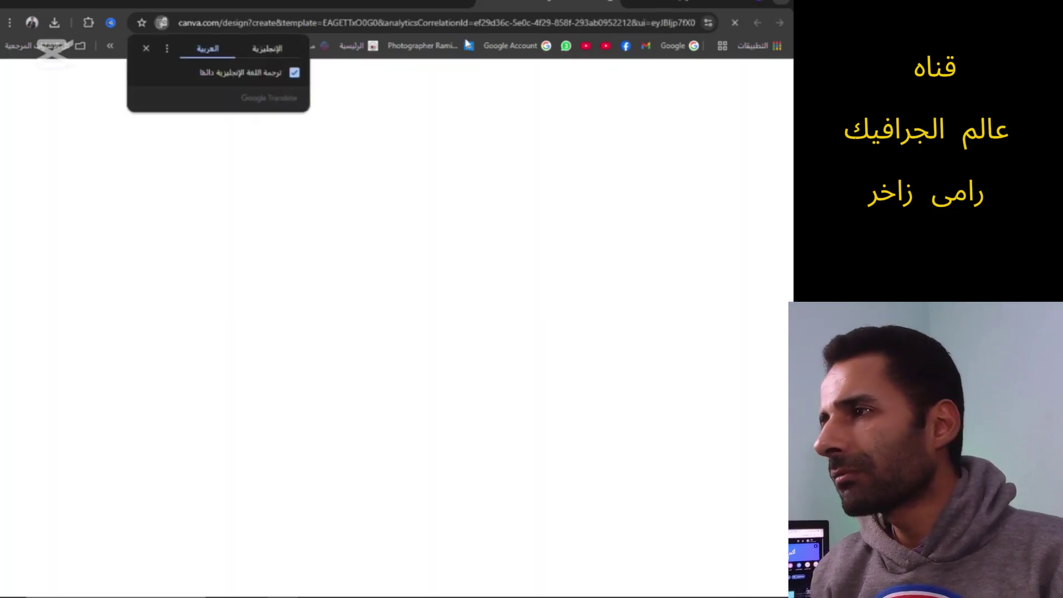
{"action": "left_click", "coordinate": [148, 48]}
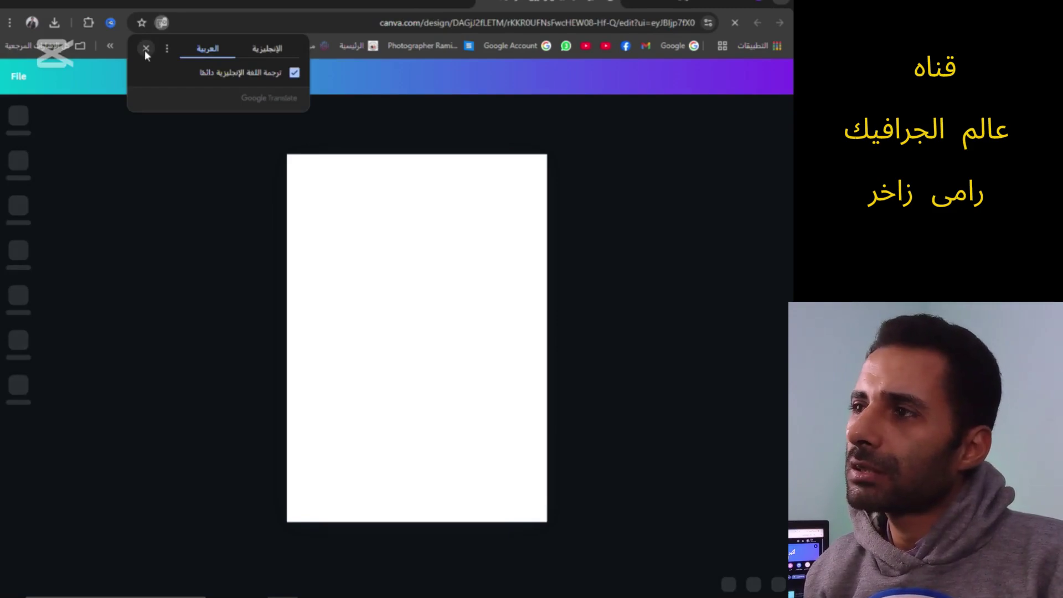
{"action": "left_click", "coordinate": [146, 49]}
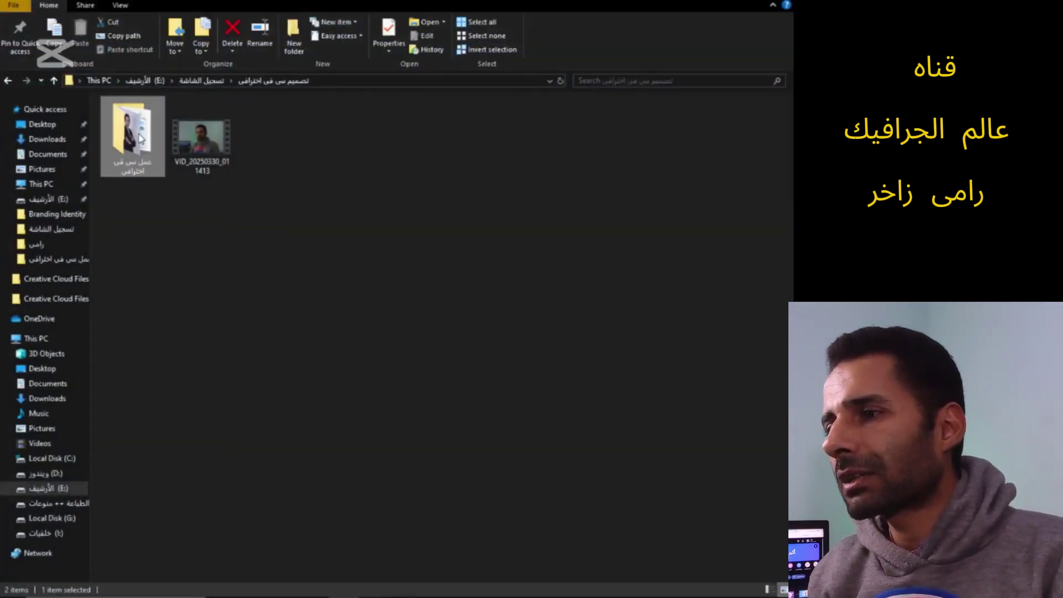
Copy the DSC_0024 photo from the 'عمل سى فى احترافى' folder
{"action": "double_click", "coordinate": [161, 166]}
{"action": "left_click", "coordinate": [129, 119]}
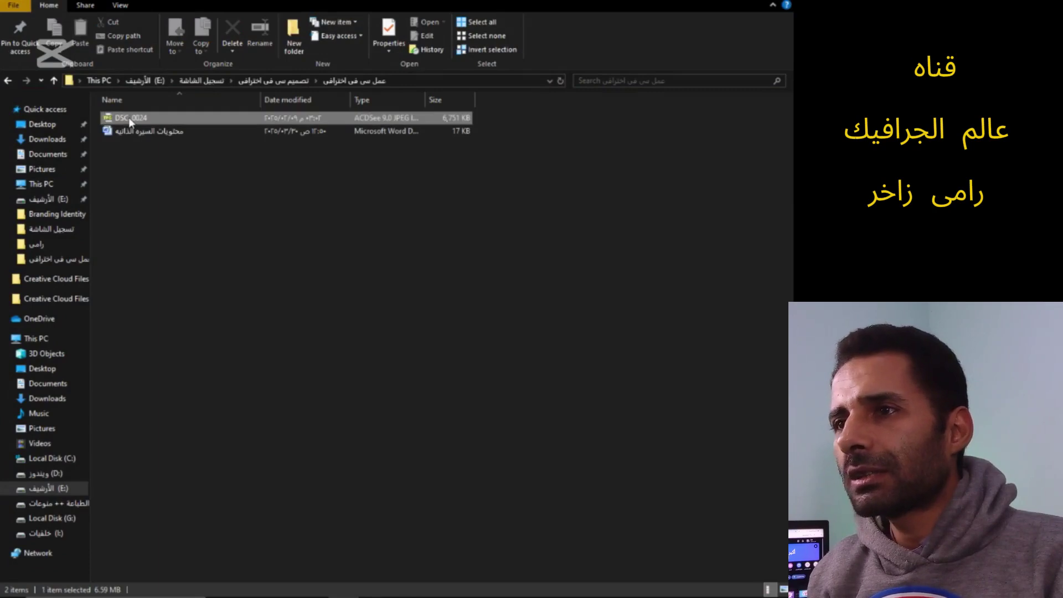
{"action": "right_click", "coordinate": [129, 119]}
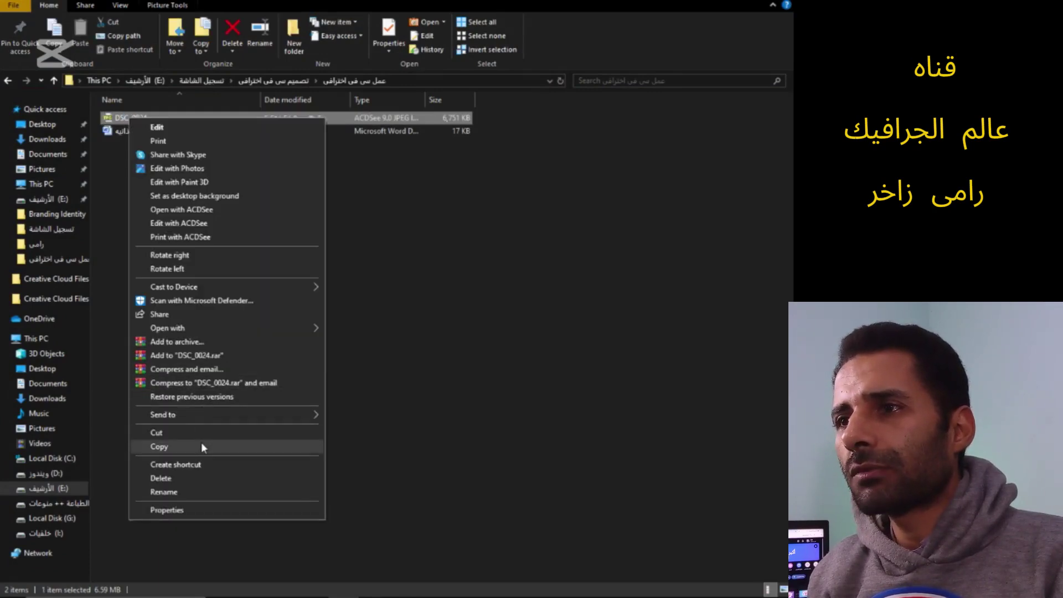
{"action": "left_click", "coordinate": [201, 443]}
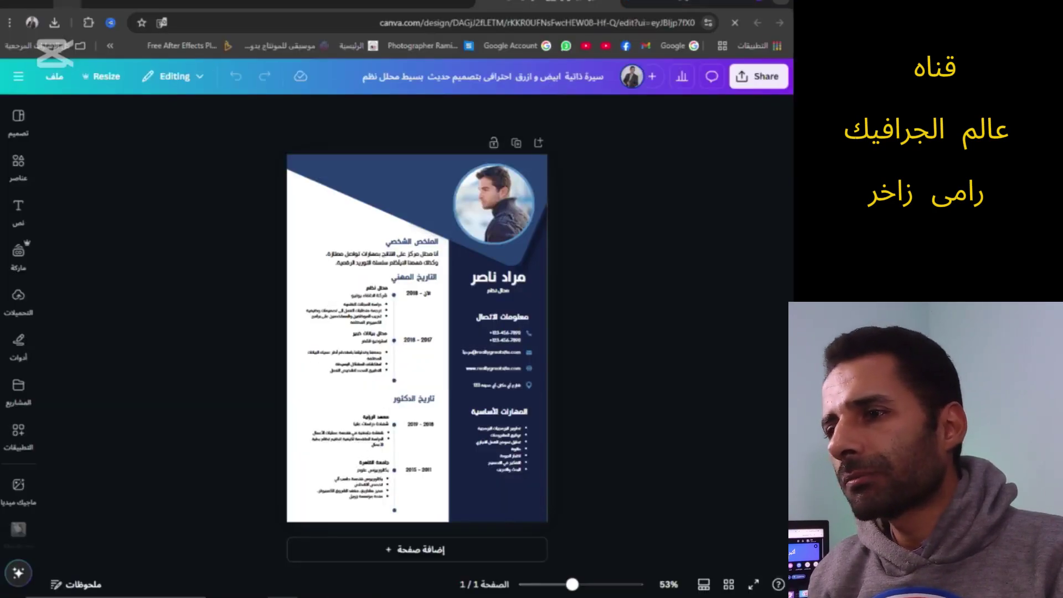
Paste the DSC_0024 photo onto the desktop, then show Canva's Uploads panel
{"action": "key", "text": "super+d"}
{"action": "right_click", "coordinate": [345, 160]}
{"action": "left_click", "coordinate": [387, 230]}
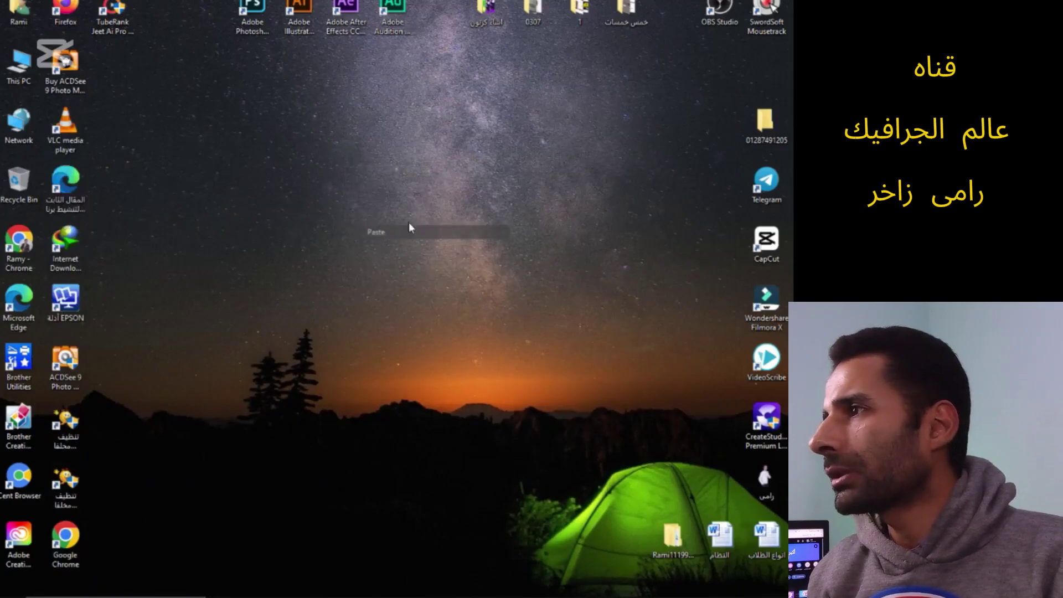
{"action": "left_click", "coordinate": [311, 595]}
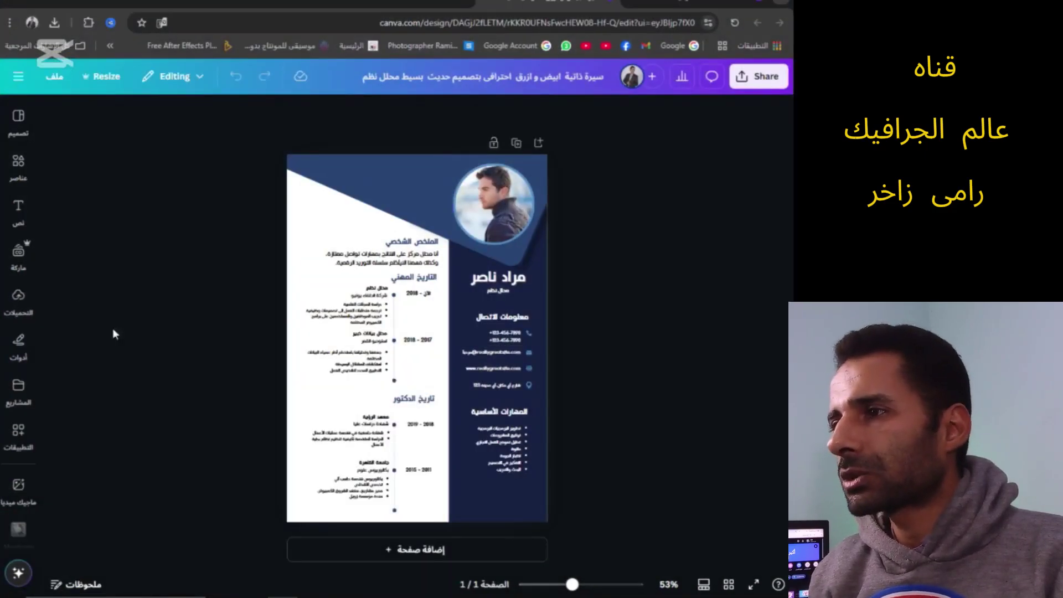
{"action": "left_click", "coordinate": [20, 299]}
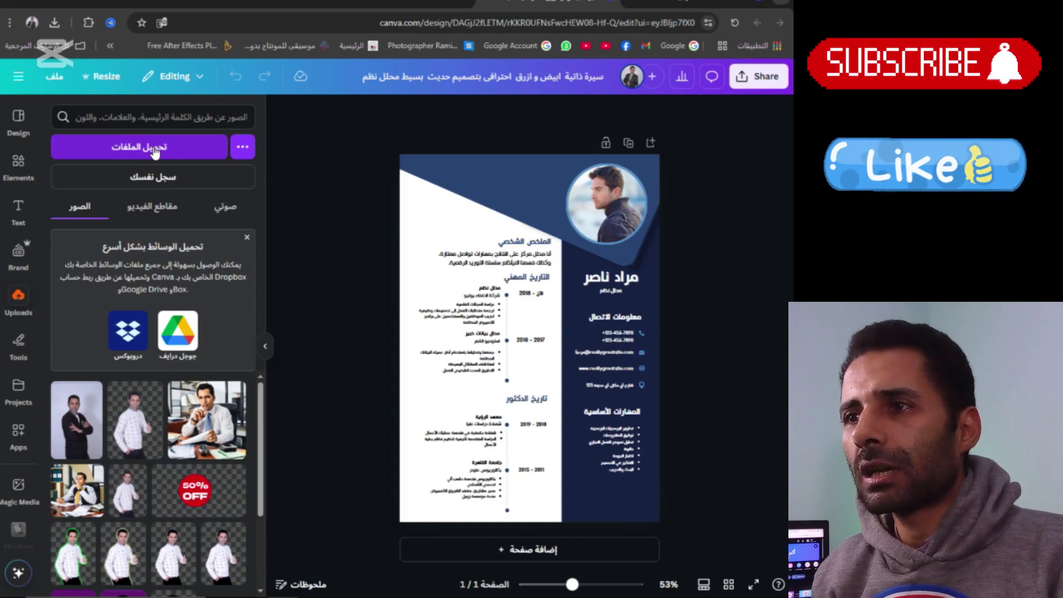
Drop the first uploaded portrait into the circular profile frame and collapse the Uploads panel
{"action": "left_click", "coordinate": [103, 410]}
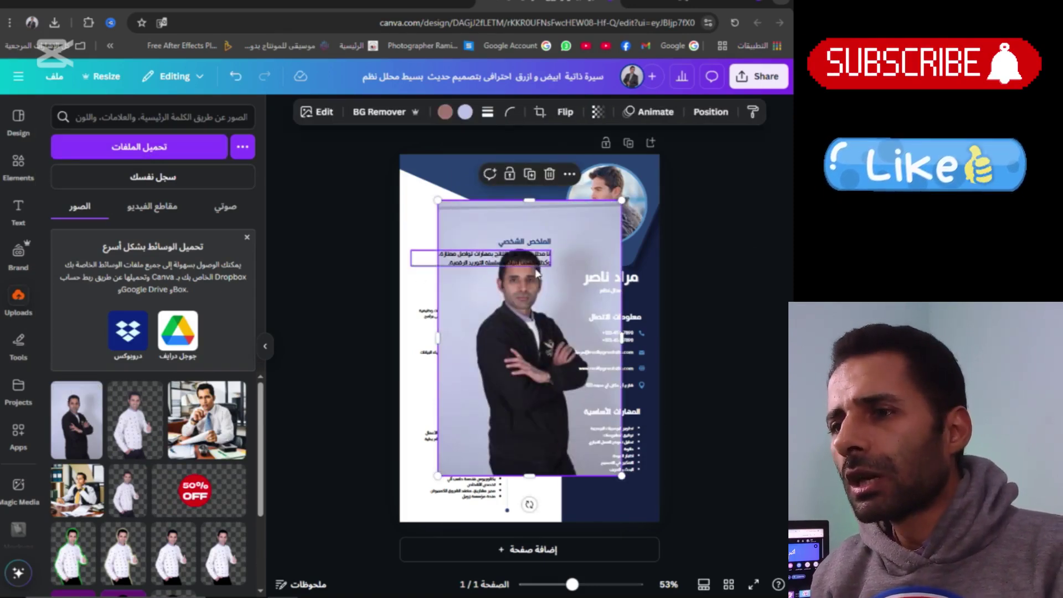
{"action": "left_click_drag", "start_coordinate": [491, 375], "coordinate": [604, 197]}
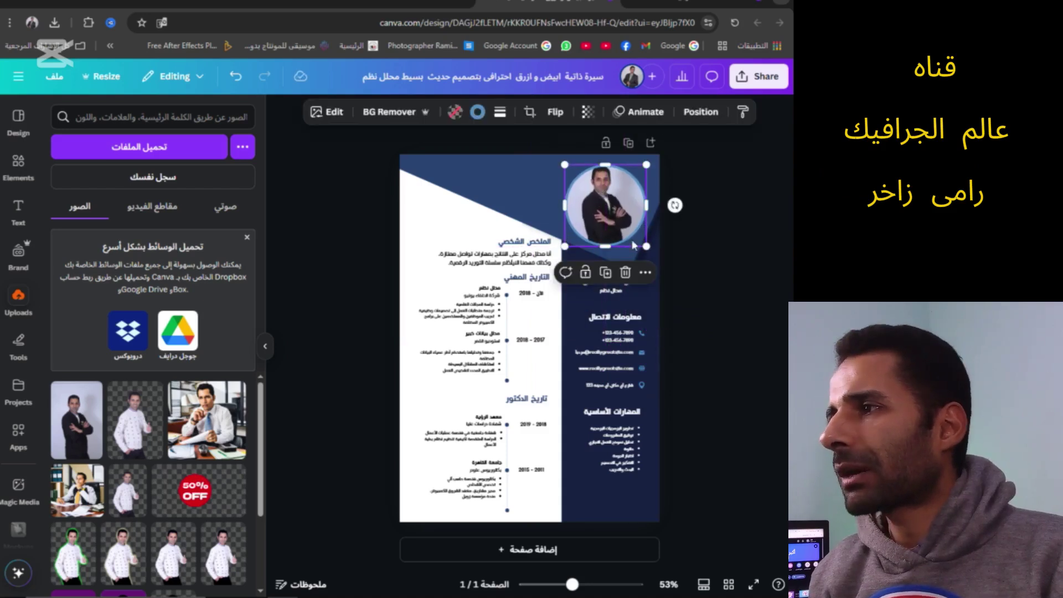
{"action": "left_click", "coordinate": [690, 224]}
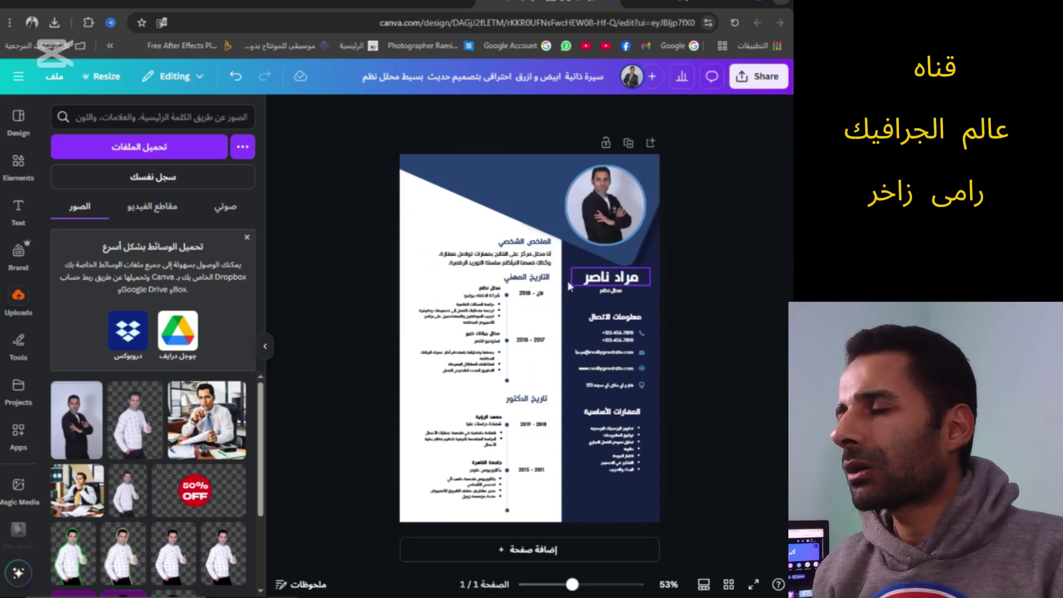
{"action": "left_click", "coordinate": [266, 346]}
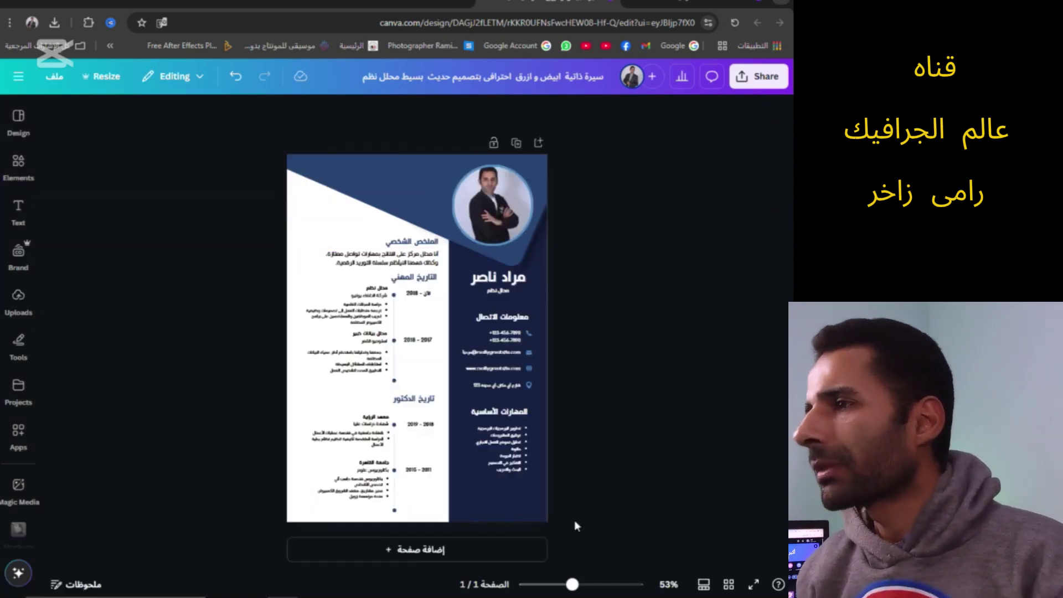
Zoom in and replace the template's placeholder name heading with the owner's full name
{"action": "mouse_move", "coordinate": [574, 590]}
{"action": "left_mouse_down"}
{"action": "mouse_move", "coordinate": [605, 585]}
{"action": "mouse_move", "coordinate": [547, 586]}
{"action": "mouse_move", "coordinate": [594, 586]}
{"action": "left_mouse_up"}
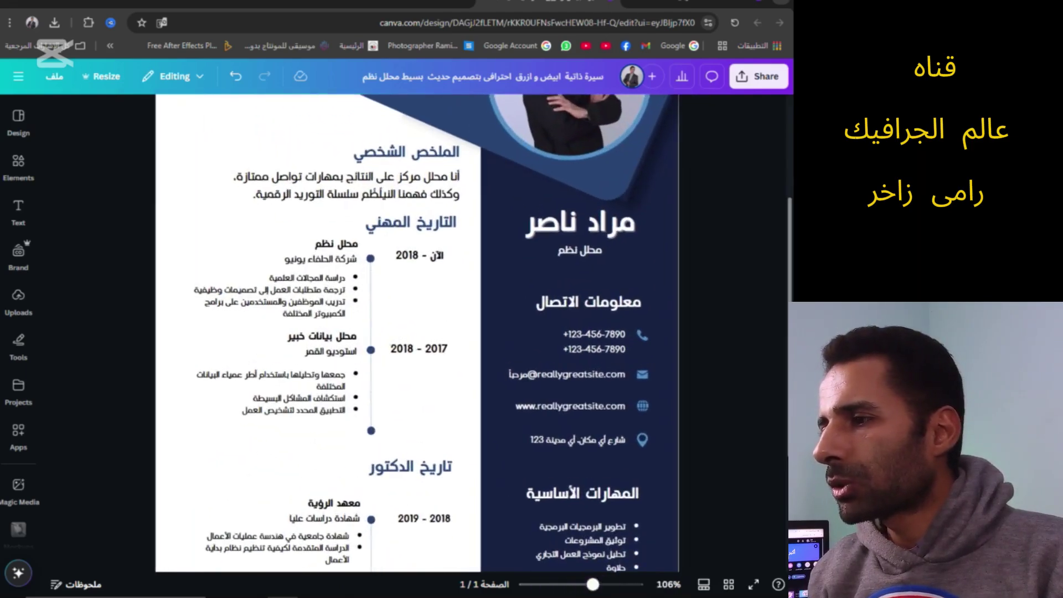
{"action": "scroll", "coordinate": [415, 332], "scroll_direction": "up", "scroll_amount": 2}
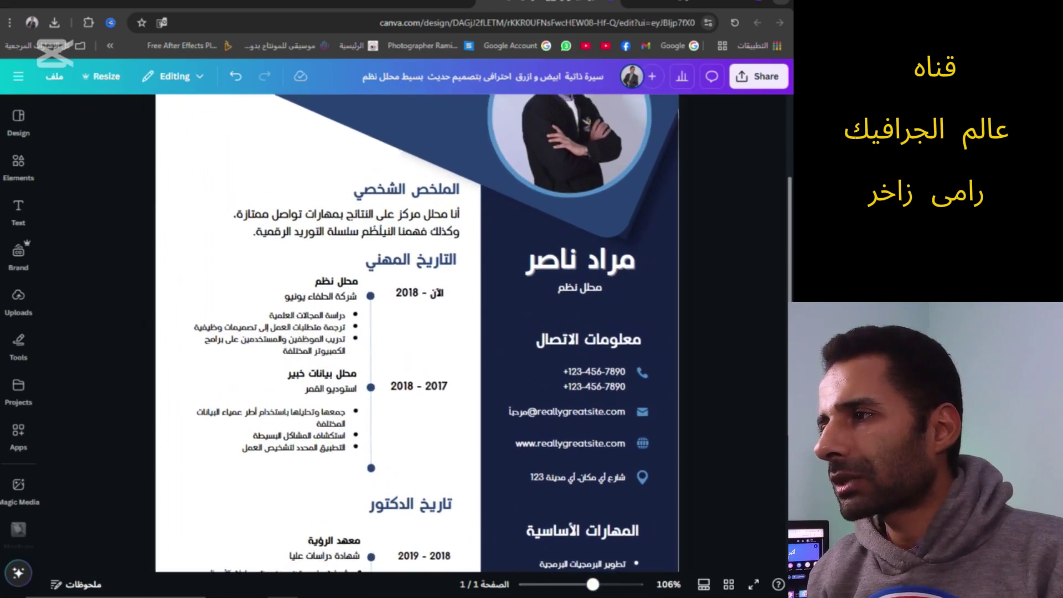
{"action": "scroll", "coordinate": [492, 350], "scroll_direction": "up", "scroll_amount": 4}
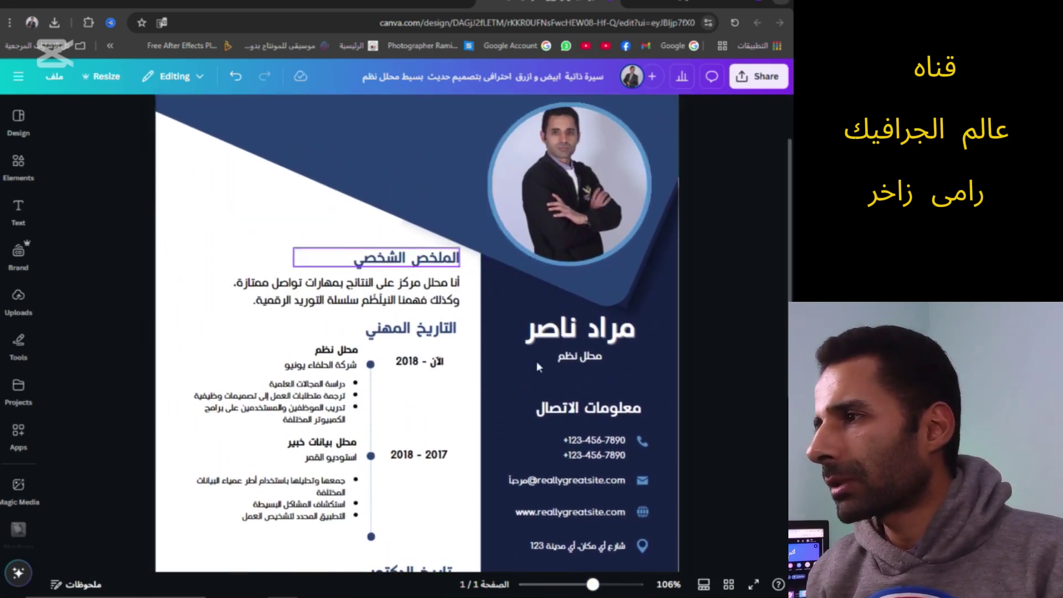
{"action": "left_click", "coordinate": [589, 332]}
{"action": "left_click", "coordinate": [589, 331]}
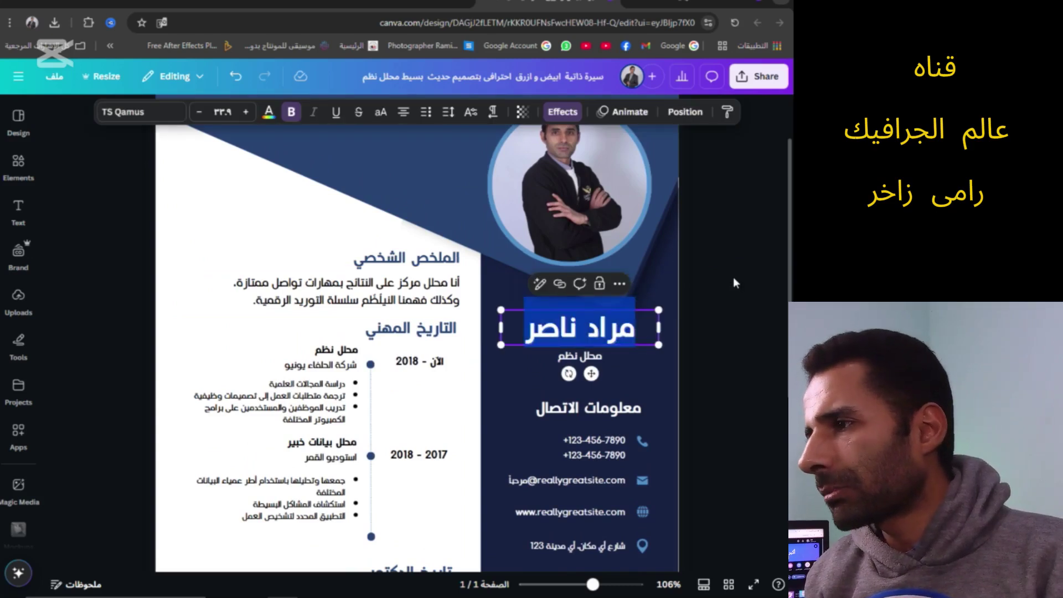
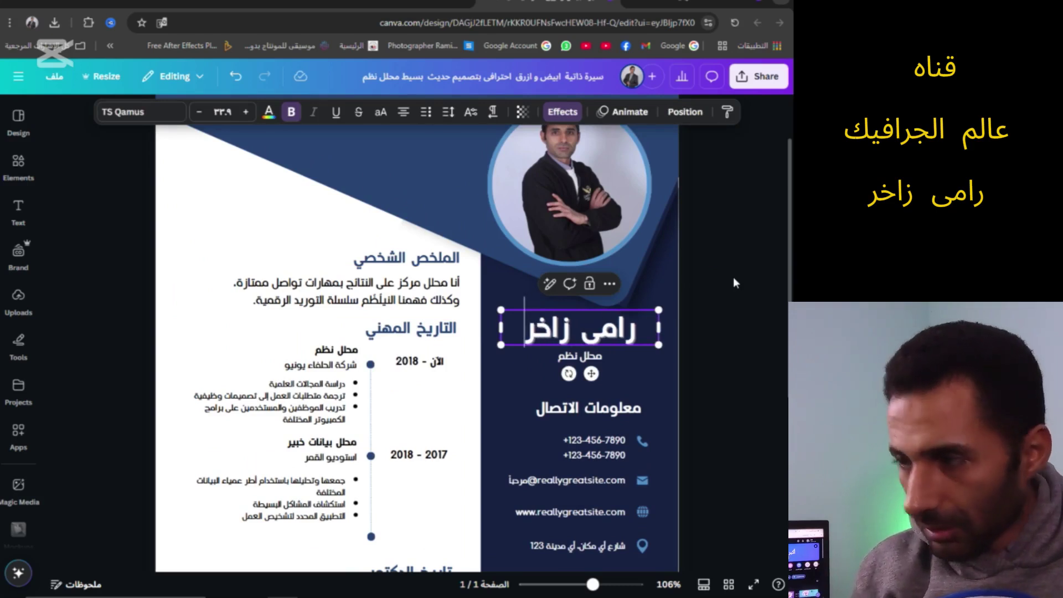
{"action": "left_click", "coordinate": [714, 321]}
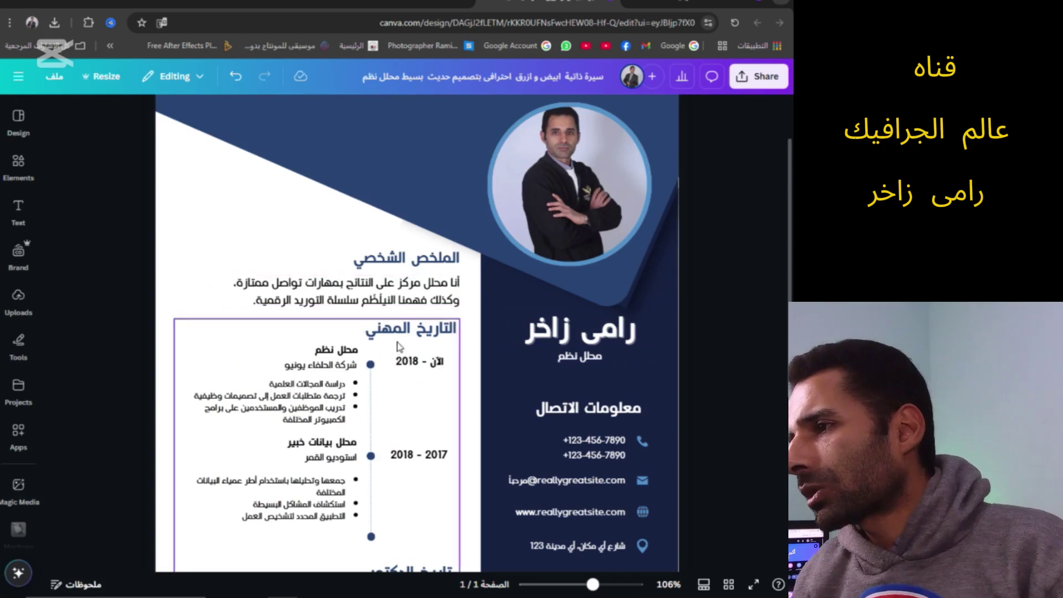
{"action": "scroll", "coordinate": [458, 433], "scroll_direction": "down", "scroll_amount": 2}
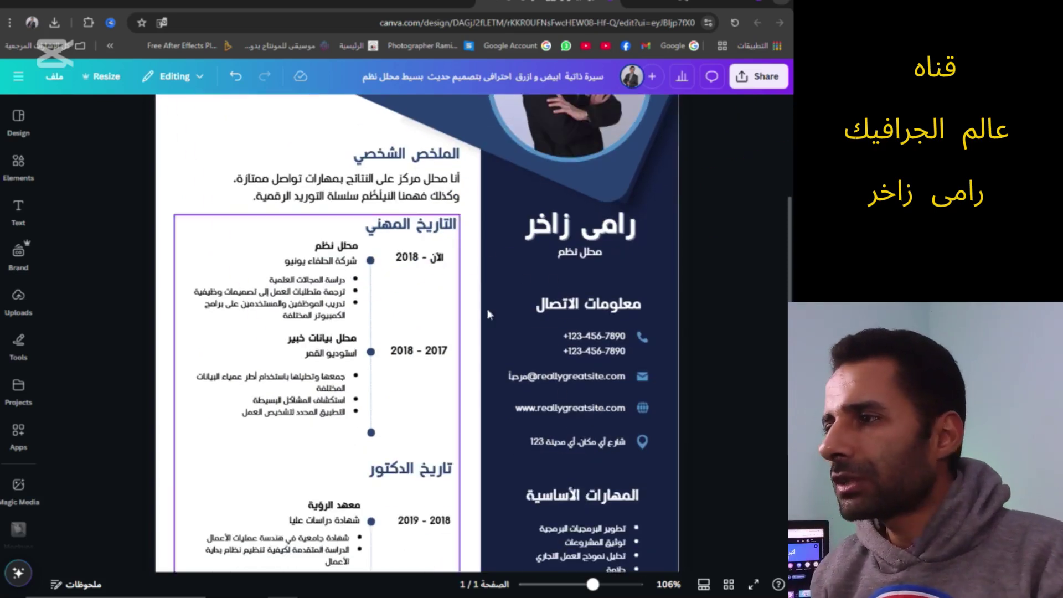
Retype the job title under the name as 'مصمم جرافيك'
{"action": "left_click", "coordinate": [590, 254]}
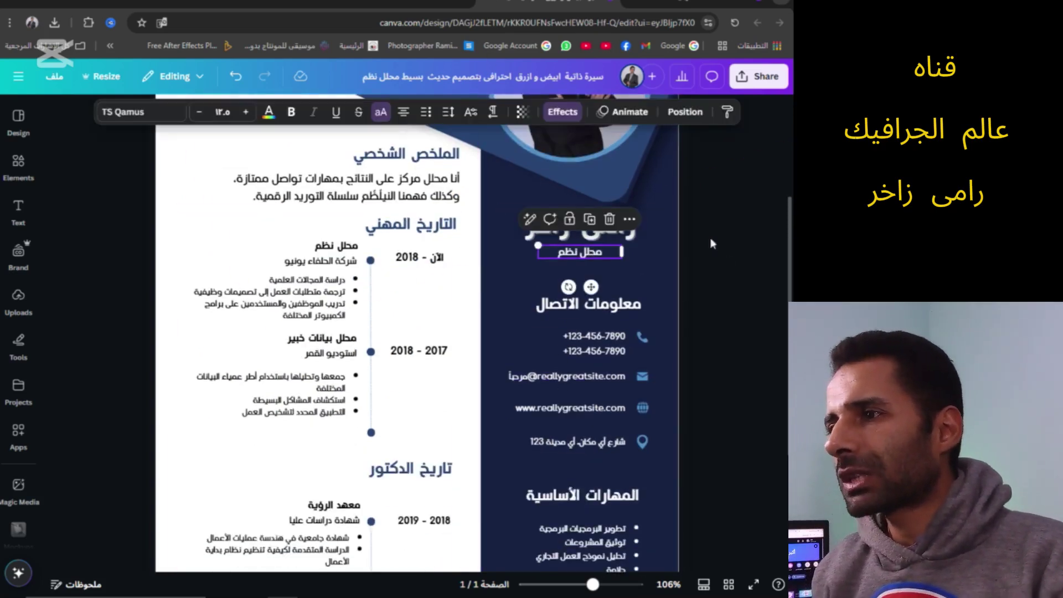
{"action": "double_click", "coordinate": [588, 252]}
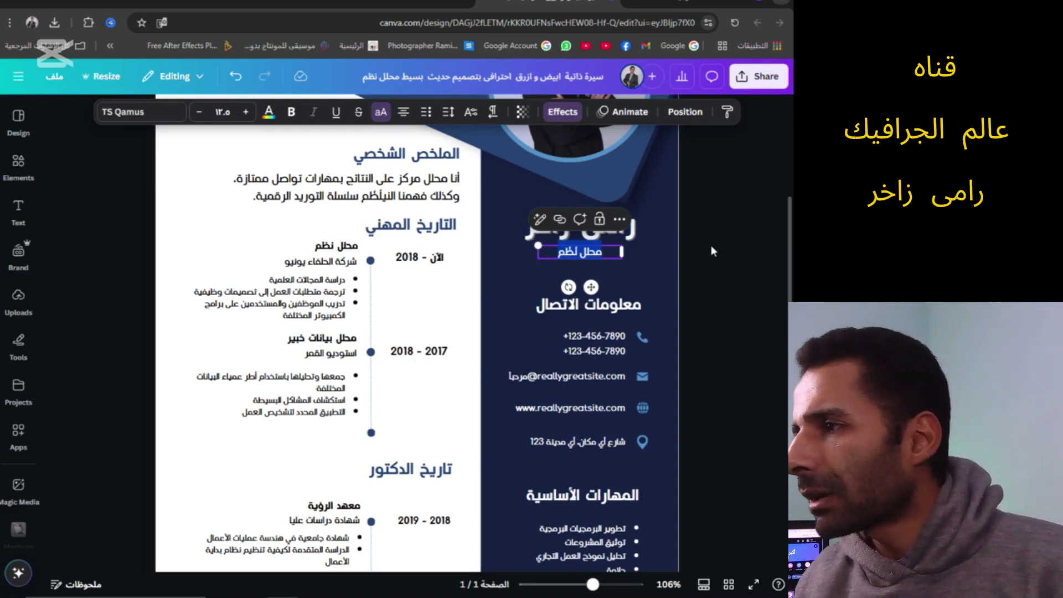
{"action": "type", "text": "مصمم جرافيك"}
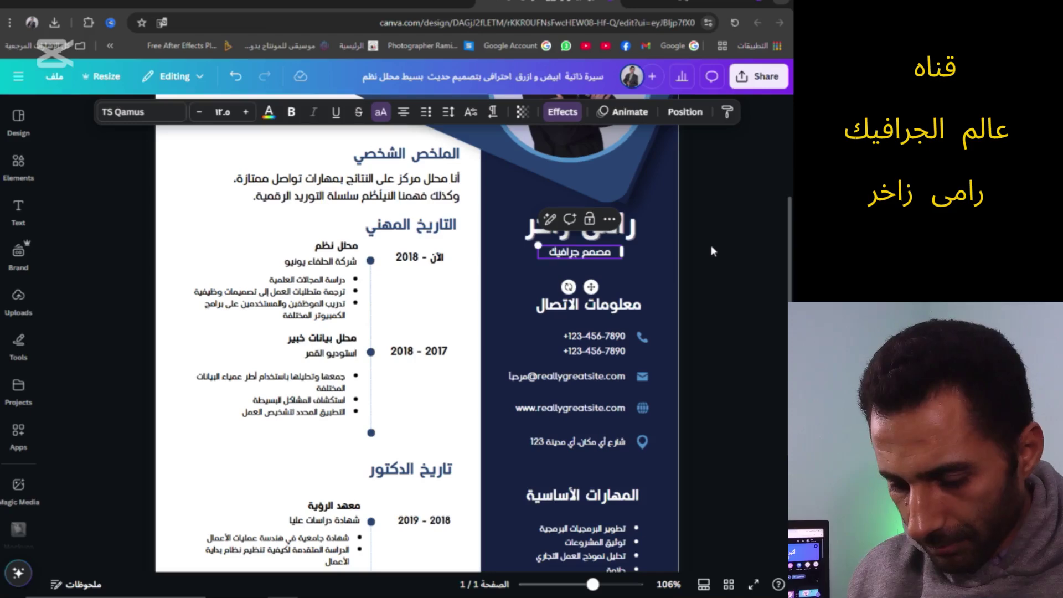
{"action": "left_click", "coordinate": [665, 269]}
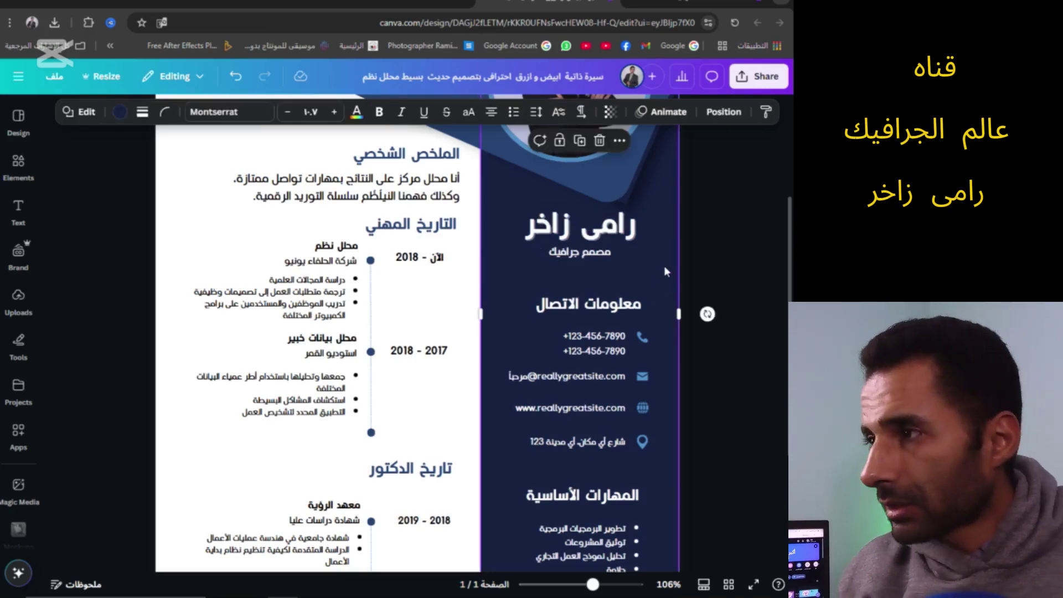
Replace both contact phone numbers with the owner's numbers, then check the e-mail and website lines
{"action": "scroll", "coordinate": [665, 270], "scroll_direction": "down", "scroll_amount": 2}
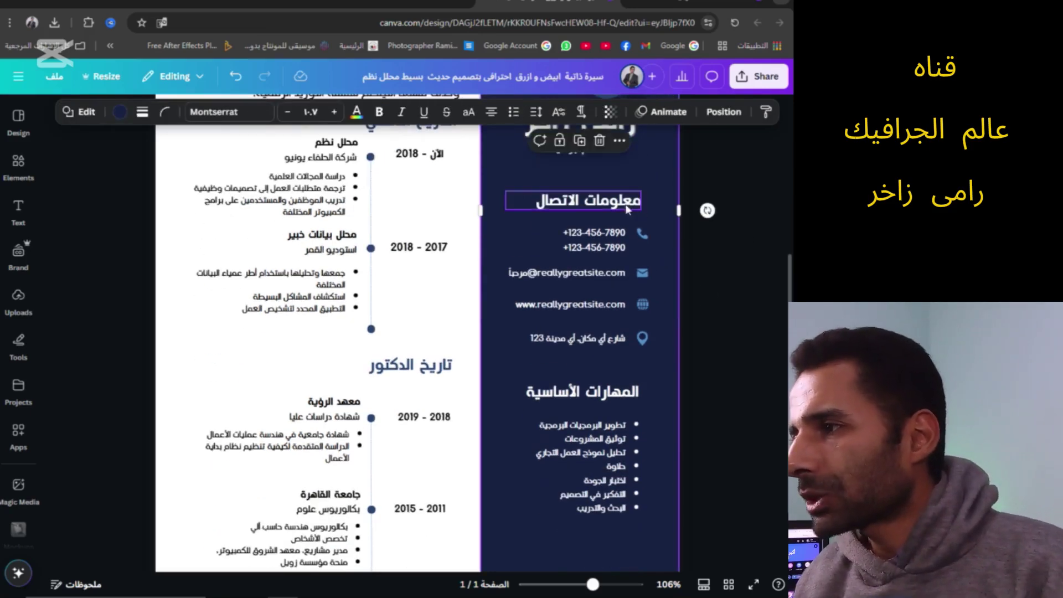
{"action": "double_click", "coordinate": [583, 231]}
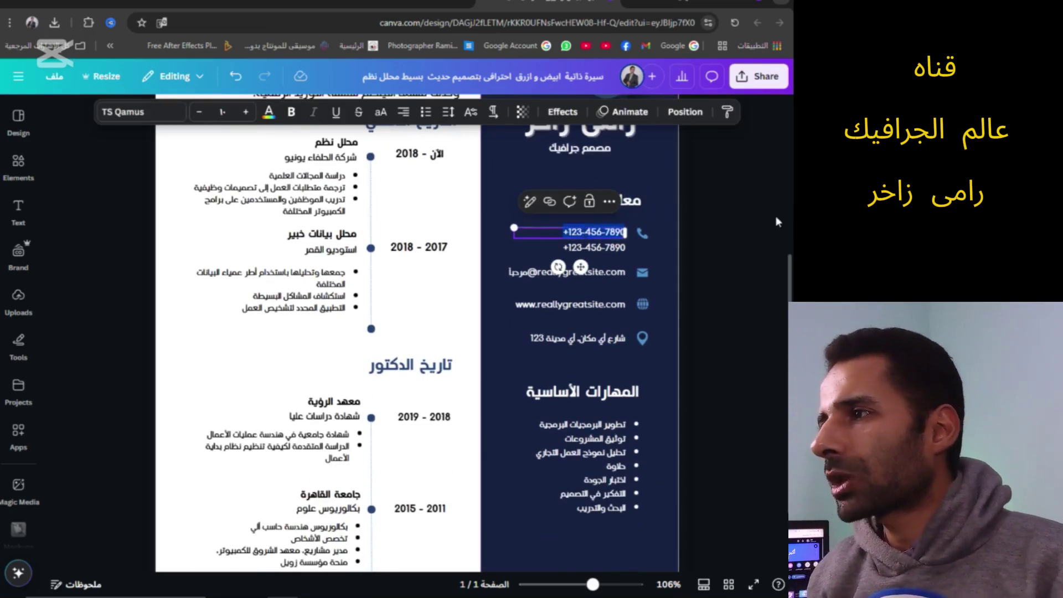
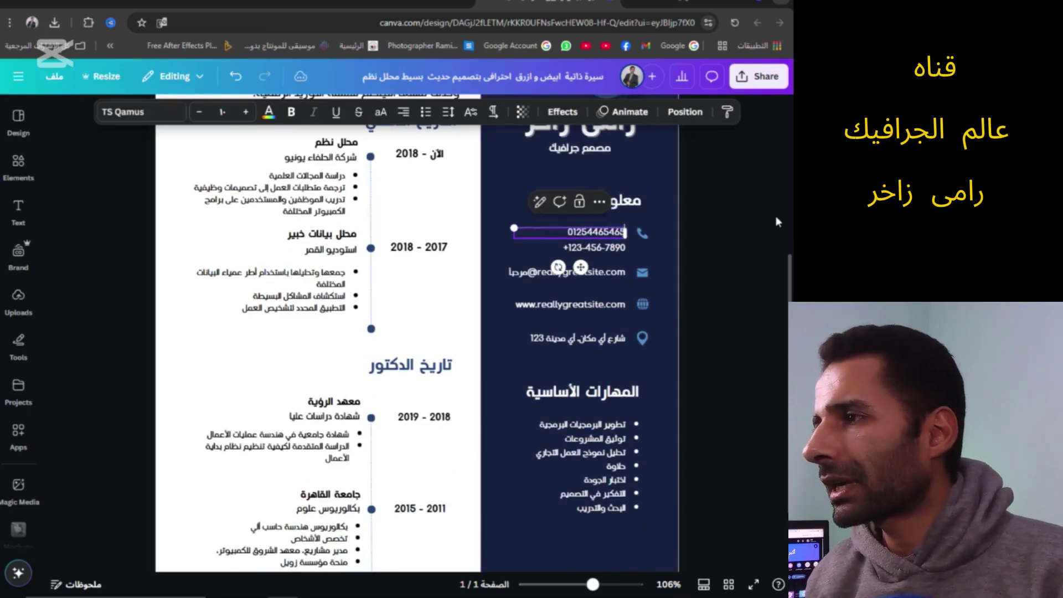
{"action": "double_click", "coordinate": [604, 249]}
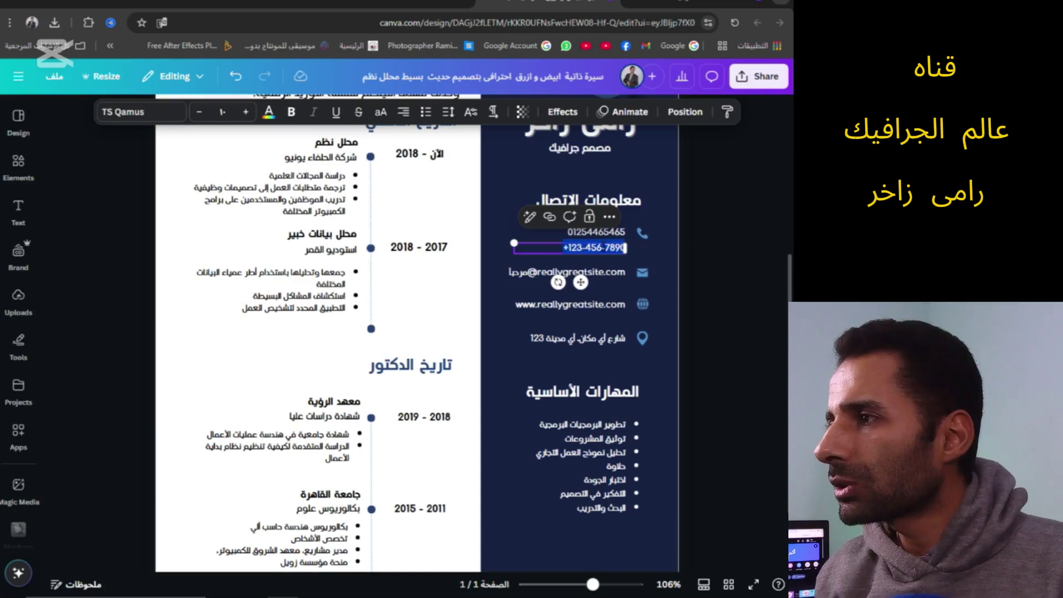
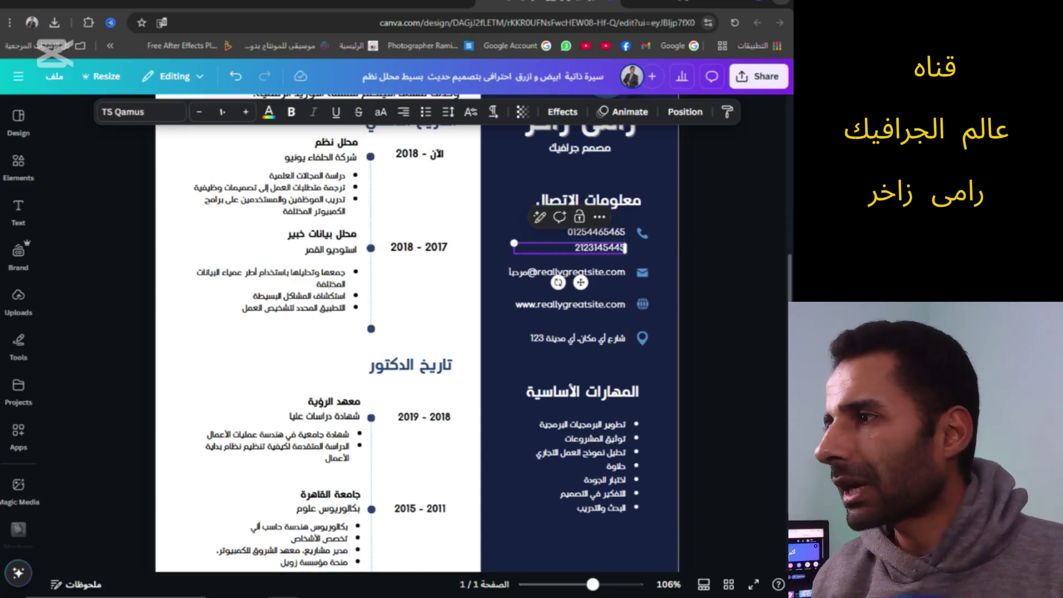
{"action": "double_click", "coordinate": [573, 274]}
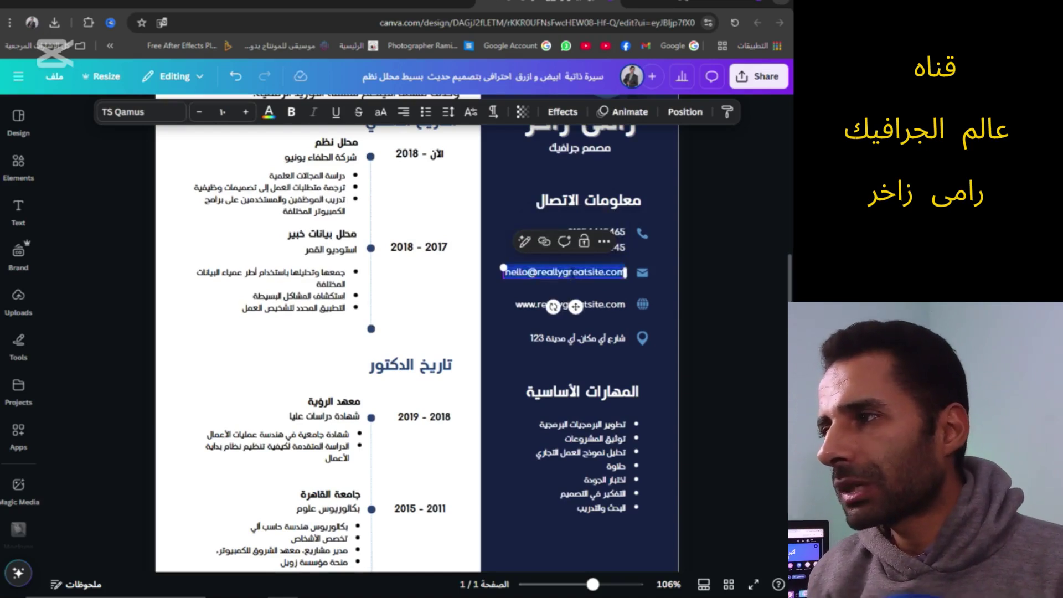
{"action": "left_click", "coordinate": [528, 272]}
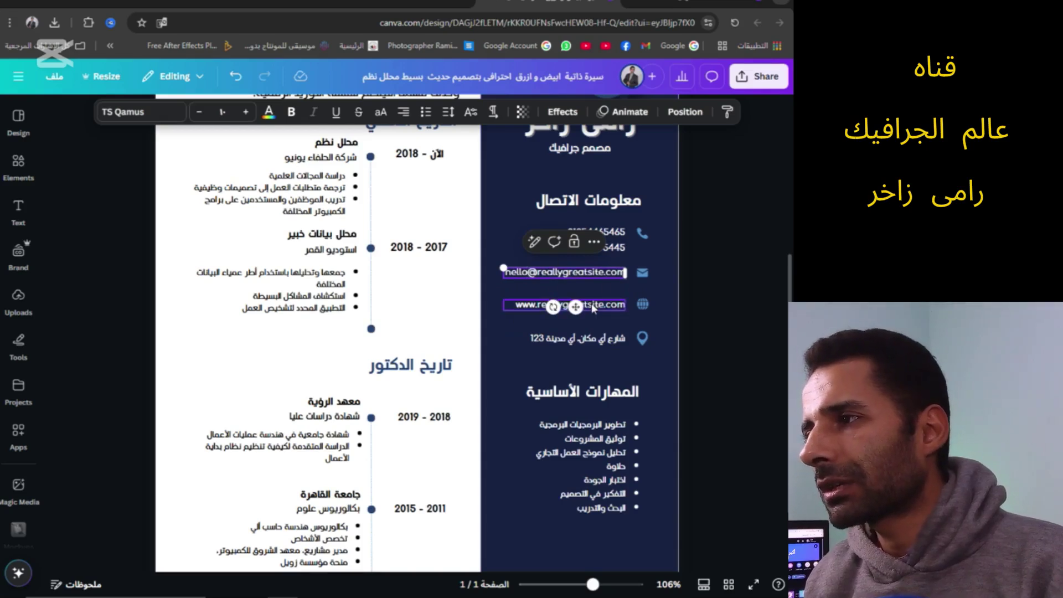
{"action": "left_click", "coordinate": [592, 309]}
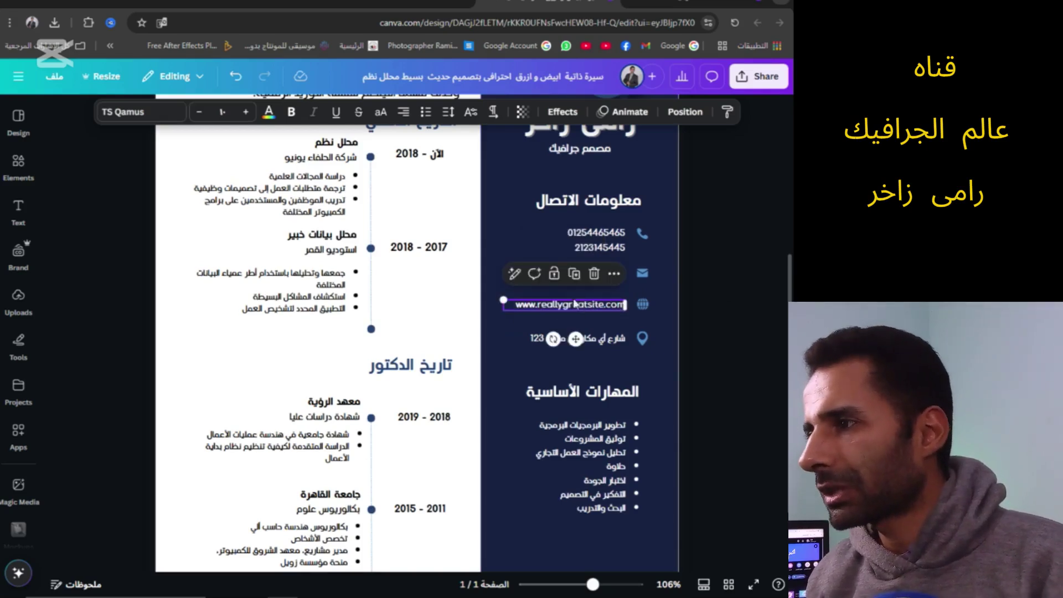
{"action": "scroll", "coordinate": [626, 320], "scroll_direction": "down", "scroll_amount": 3}
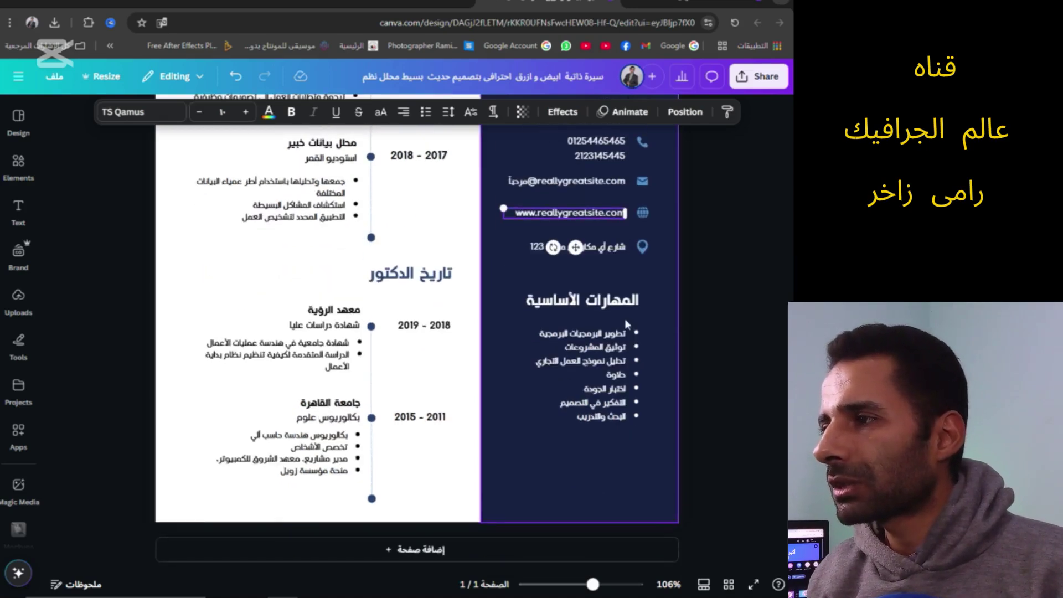
Change the address line to 'مصر - القاهرة' and align it beside the location icon
{"action": "left_click", "coordinate": [617, 249]}
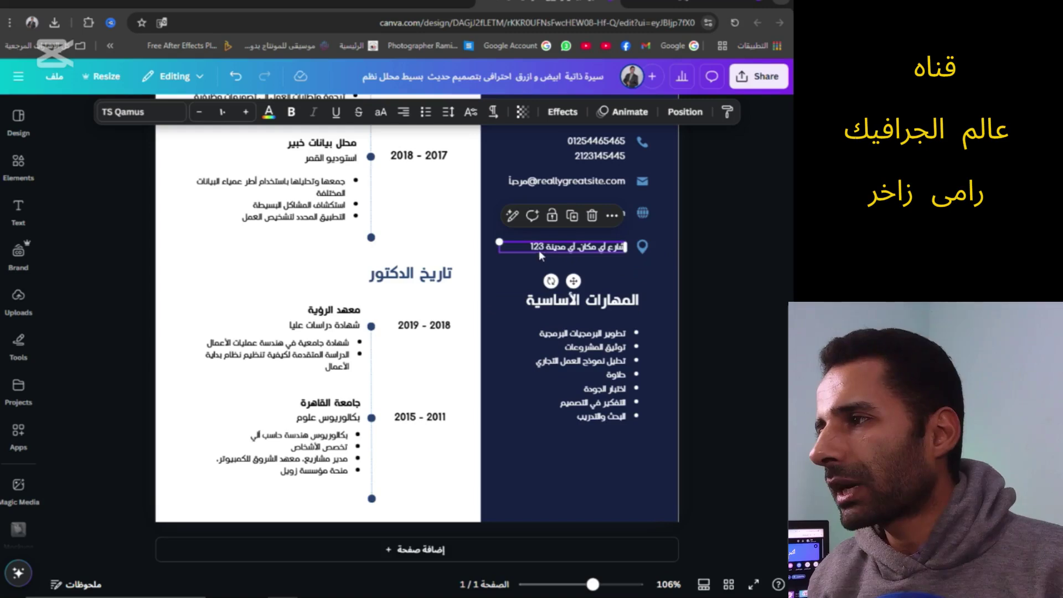
{"action": "key", "text": "ctrl+z"}
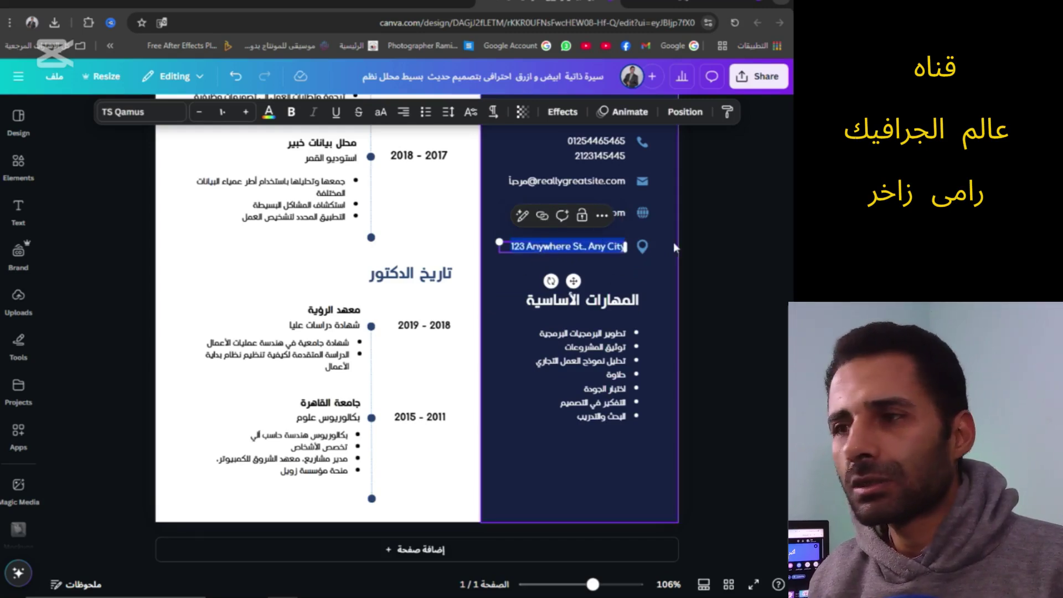
{"action": "type", "text": "القاهرة"}
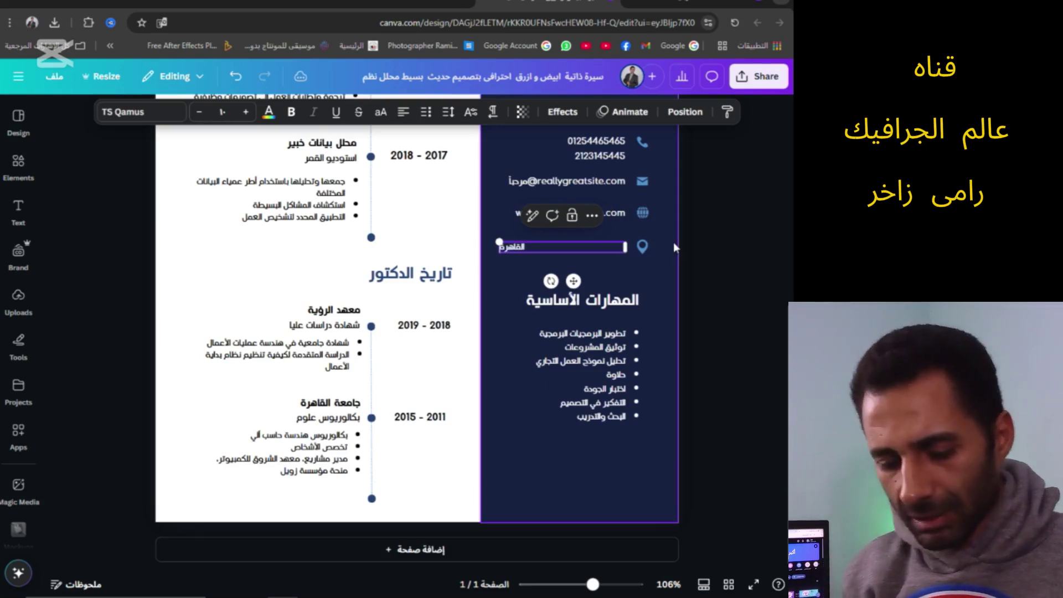
{"action": "key", "text": "BackSpace"}
{"action": "key", "text": "BackSpace"}
{"action": "key", "text": "BackSpace"}
{"action": "key", "text": "BackSpace"}
{"action": "key", "text": "BackSpace"}
{"action": "key", "text": "BackSpace"}
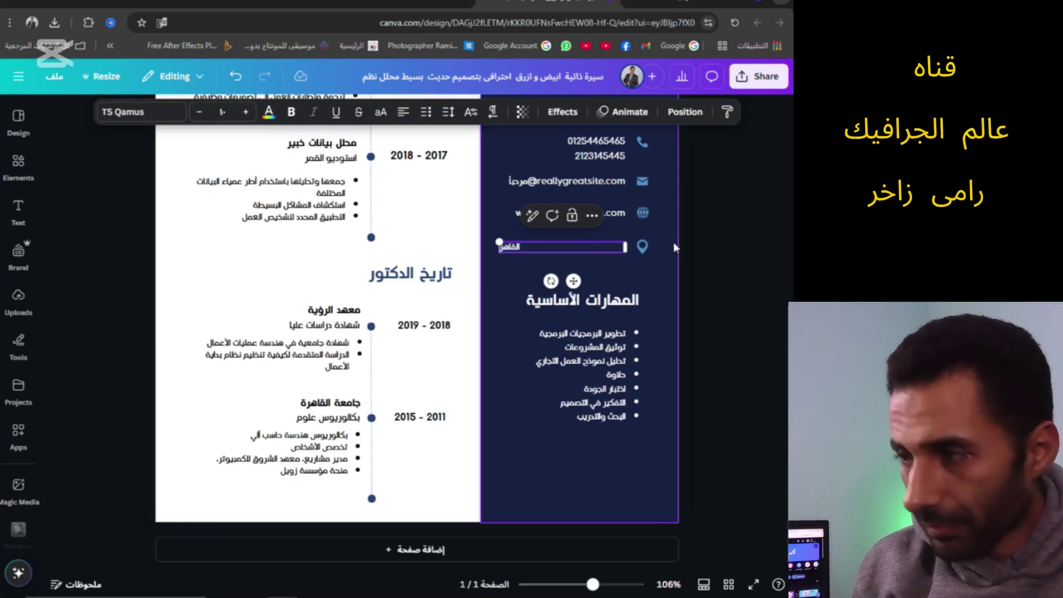
{"action": "key", "text": "BackSpace"}
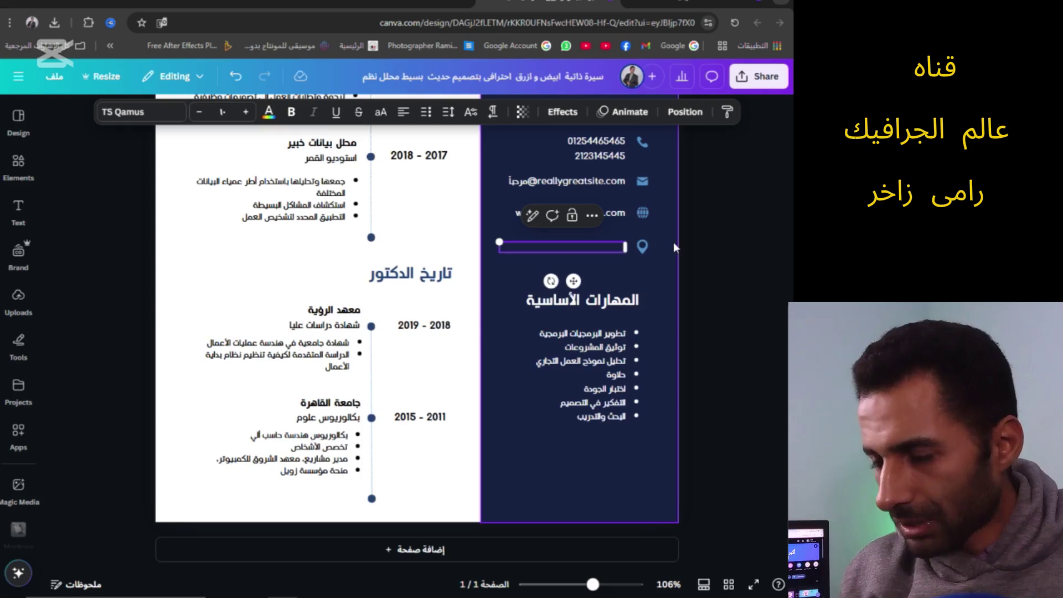
{"action": "type", "text": "مصر"}
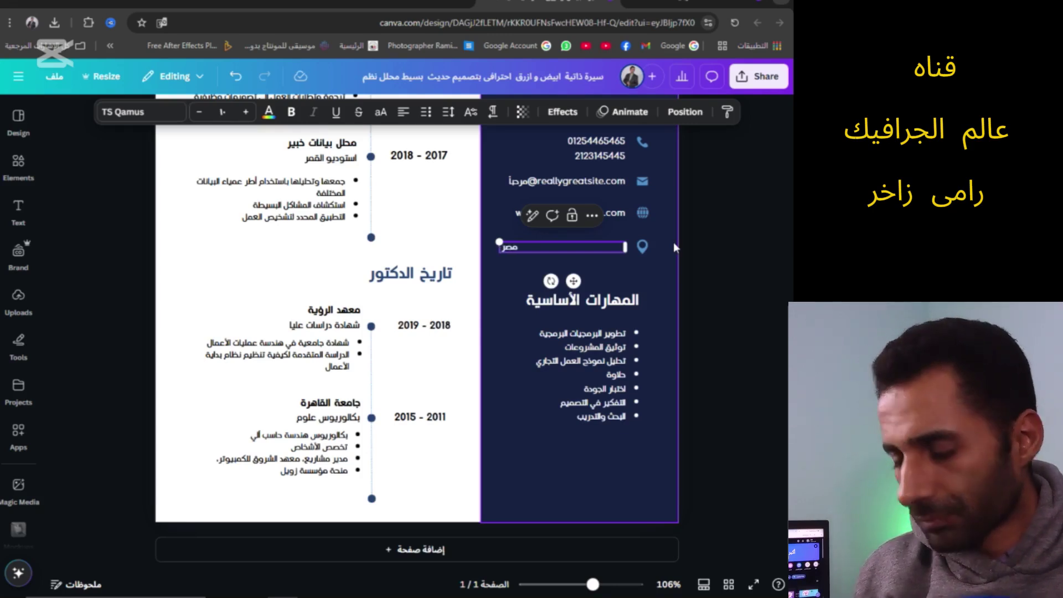
{"action": "type", "text": " - القاهرة"}
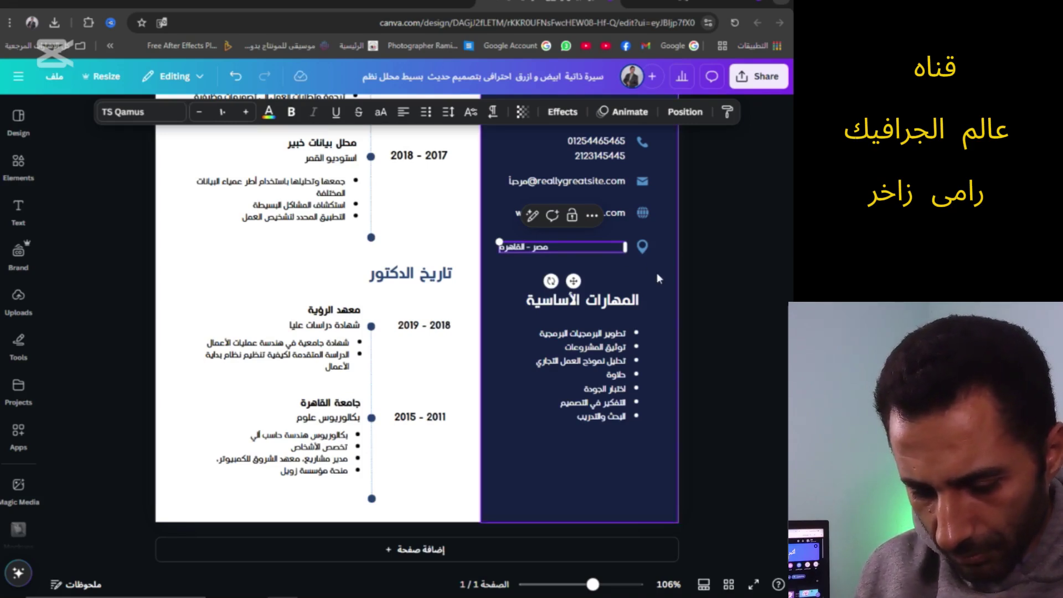
{"action": "left_click_drag", "start_coordinate": [525, 247], "coordinate": [583, 244]}
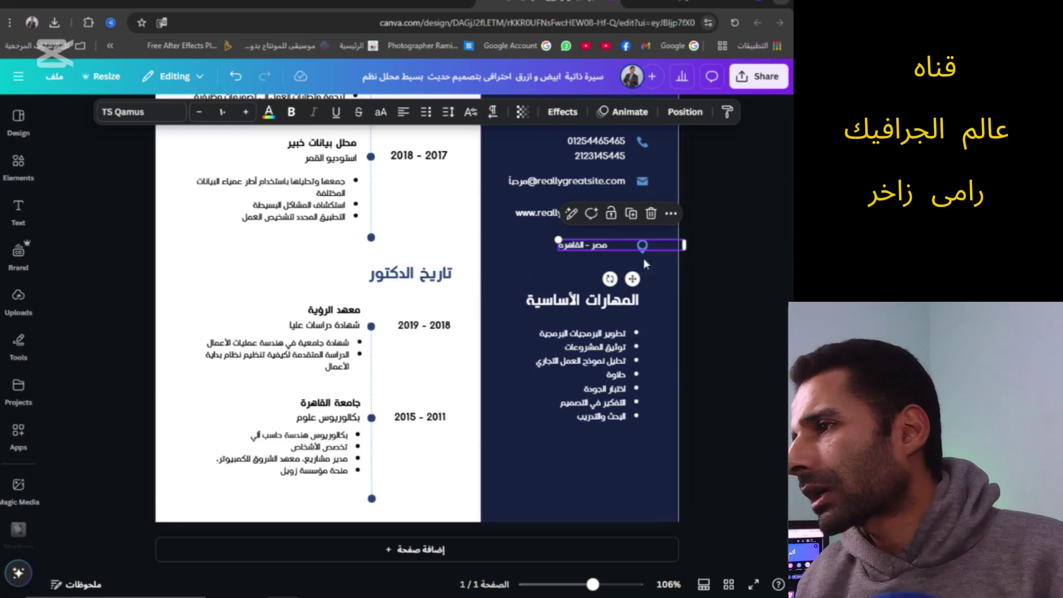
Enter the skills list and delete its first line, التطوير الأساسي للبرمجيات
{"action": "left_click", "coordinate": [634, 299]}
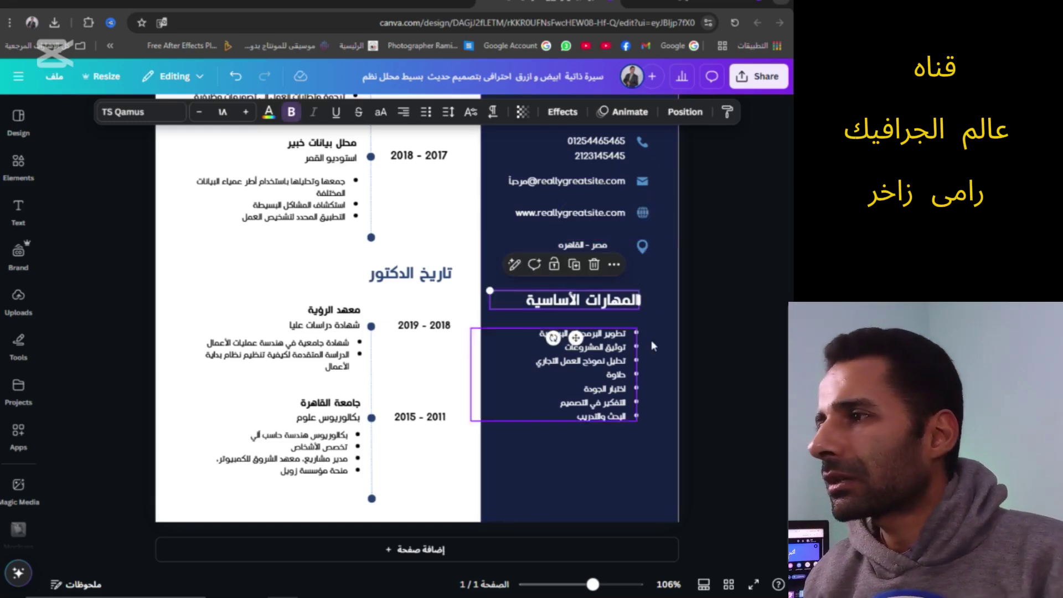
{"action": "left_click", "coordinate": [604, 347]}
{"action": "left_click", "coordinate": [604, 347]}
{"action": "key", "text": "ctrl+a"}
{"action": "type", "text": "التطوير الأساسي للبرمجيات توثيق المشروعات تحليل نموذج العمل التجاري حل المشكلات اختبار الجودة التفكير في تصميم البحث والتدريب"}
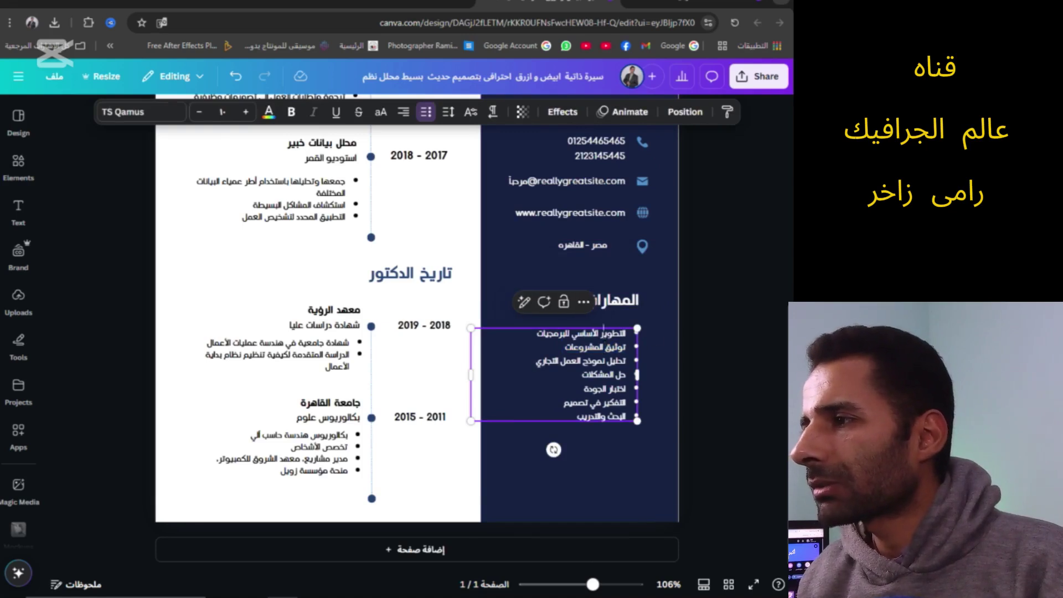
{"action": "triple_click", "coordinate": [581, 333]}
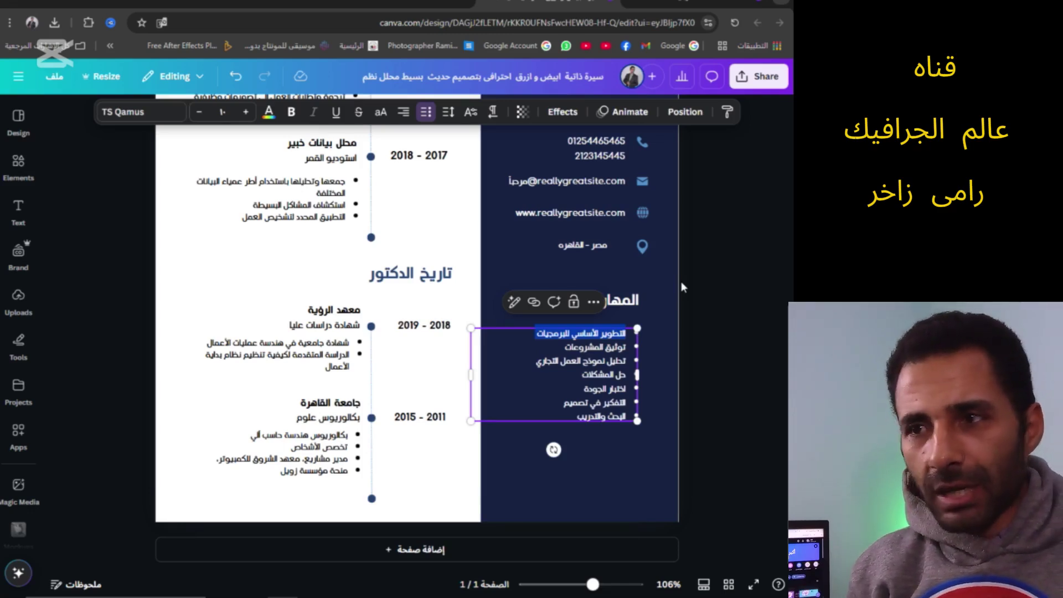
{"action": "key", "text": "BackSpace"}
Discard a mistyped replacement so the first skills line is removed entirely
{"action": "type", "text": "الصورتوثيق المشروعات"}
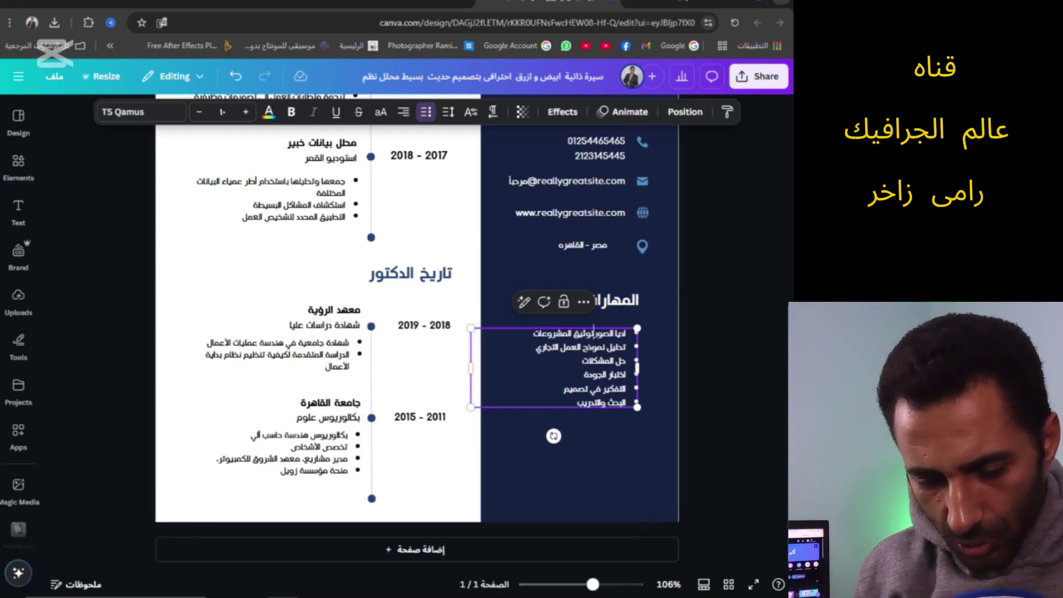
{"action": "key", "text": "Home"}
{"action": "key", "text": "shift+End"}
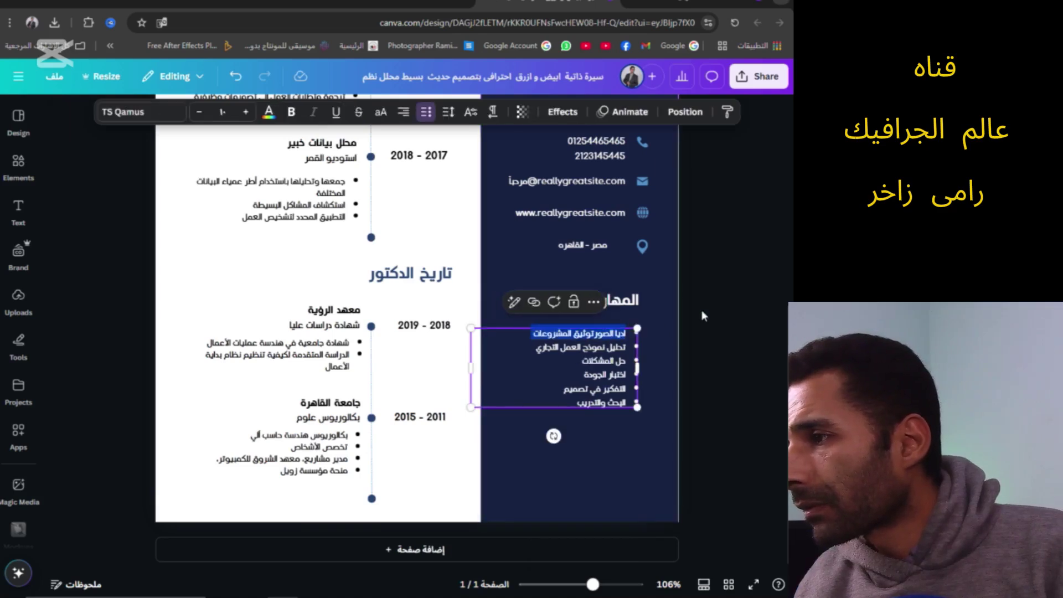
{"action": "key", "text": "BackSpace"}
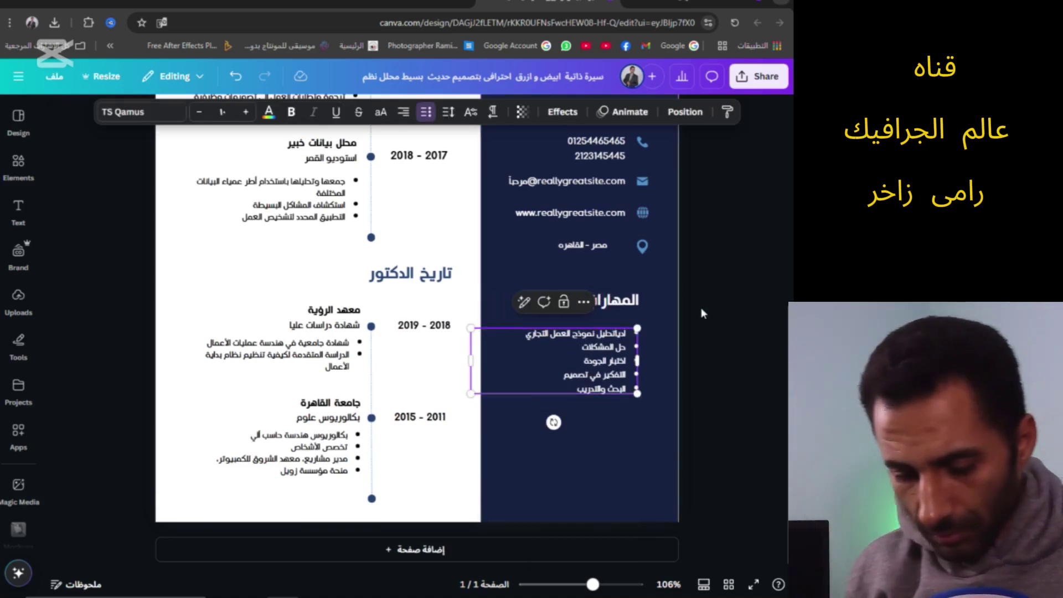
{"action": "key", "text": "BackSpace"}
{"action": "type", "text": "تحل"}
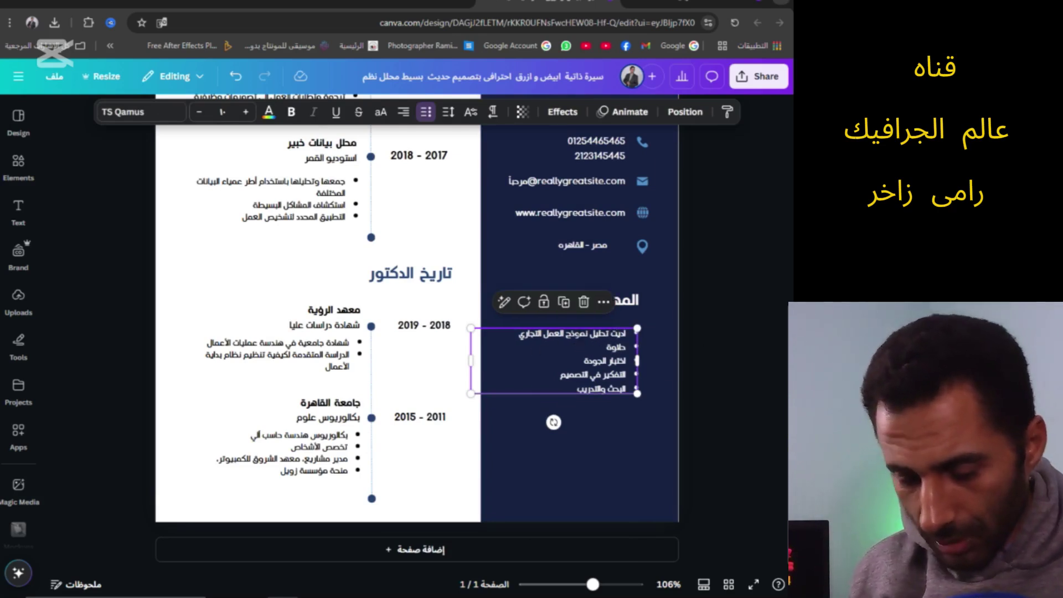
{"action": "triple_click", "coordinate": [577, 334]}
{"action": "key", "text": "BackSpace"}
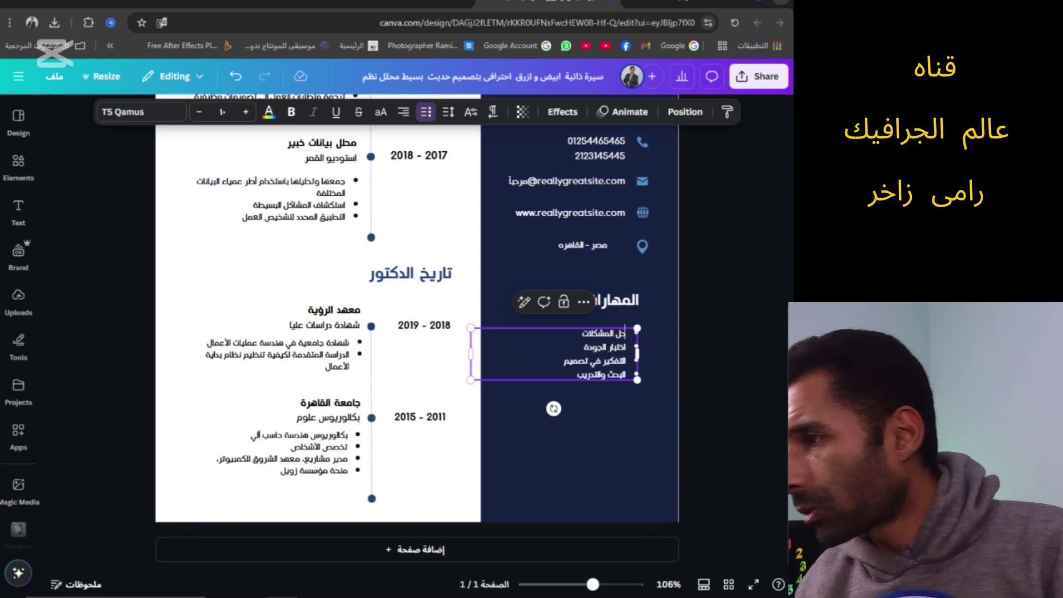
Delete the remaining old skills: حل المشكلات, اختبار الجودة, التفكير في تصميم and البحث والتدريب
{"action": "triple_click", "coordinate": [604, 332]}
{"action": "key", "text": "BackSpace"}
{"action": "triple_click", "coordinate": [609, 334]}
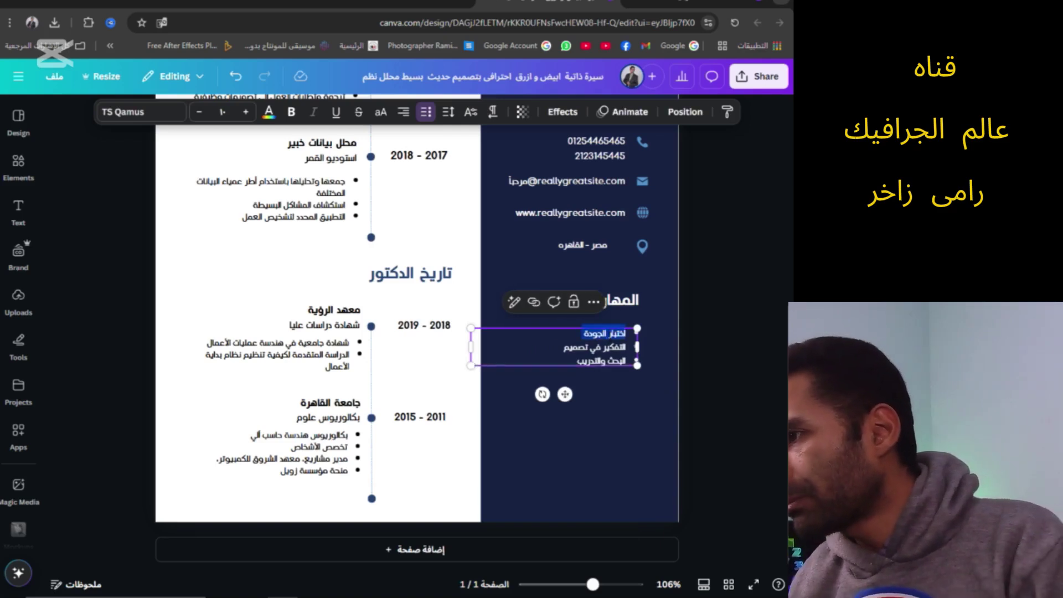
{"action": "key", "text": "BackSpace"}
{"action": "triple_click", "coordinate": [603, 333]}
{"action": "key", "text": "BackSpace"}
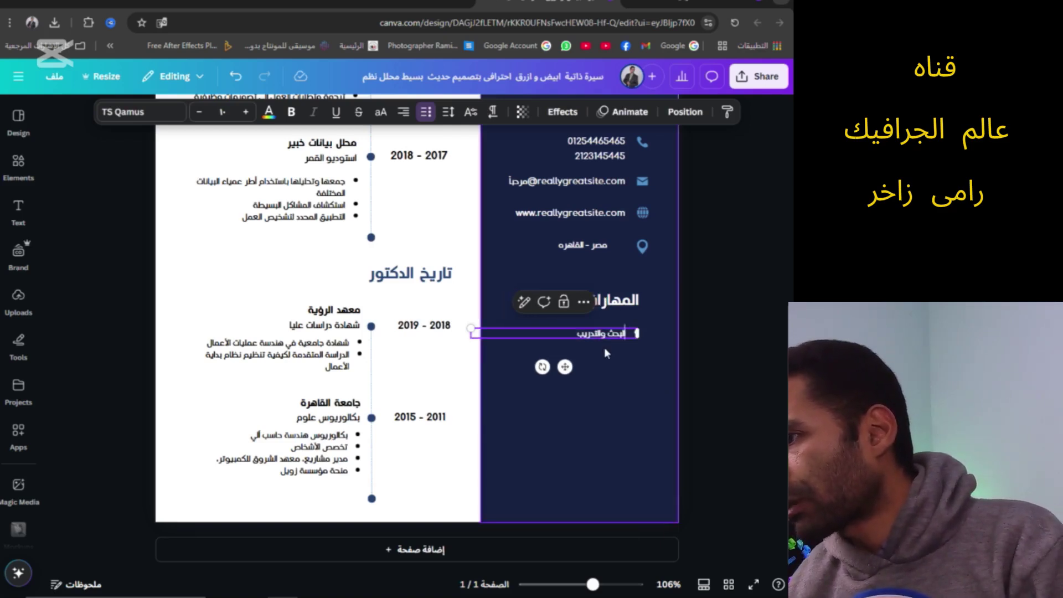
{"action": "triple_click", "coordinate": [604, 333]}
{"action": "key", "text": "BackSpace"}
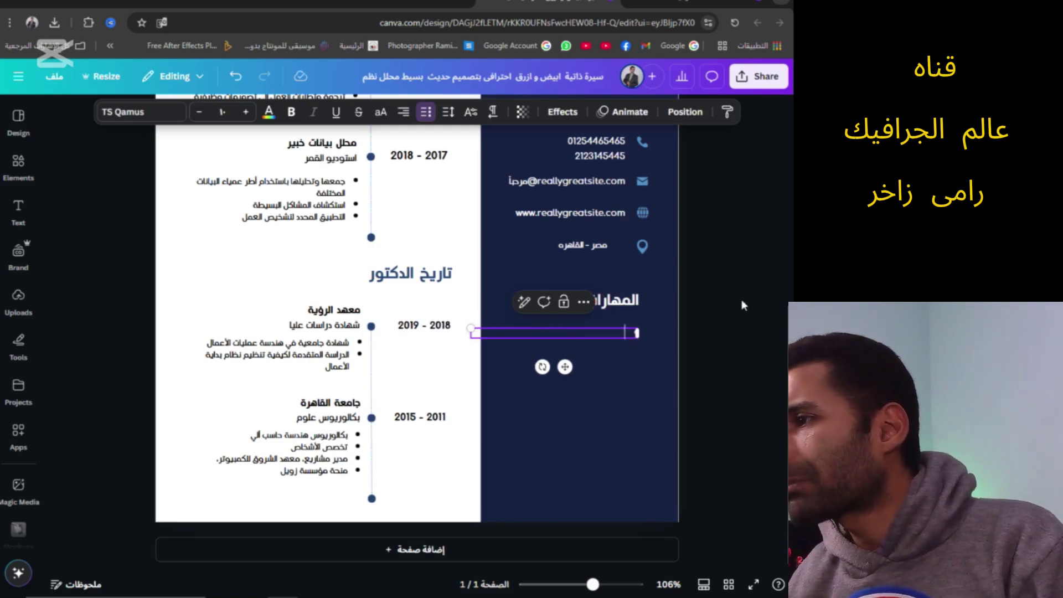
Enter the skills مصور, مصمم جرافيك, مونتاج فيديو and التعامل مع الذكاء الاصطناعي
{"action": "type", "text": "مصور"}
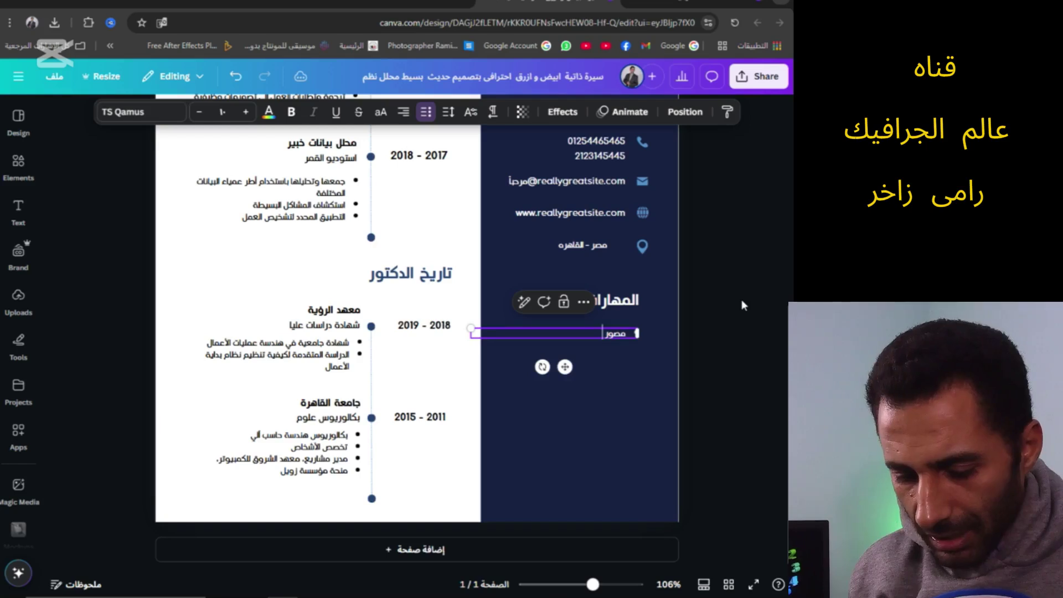
{"action": "key", "text": "Return"}
{"action": "type", "text": "مم"}
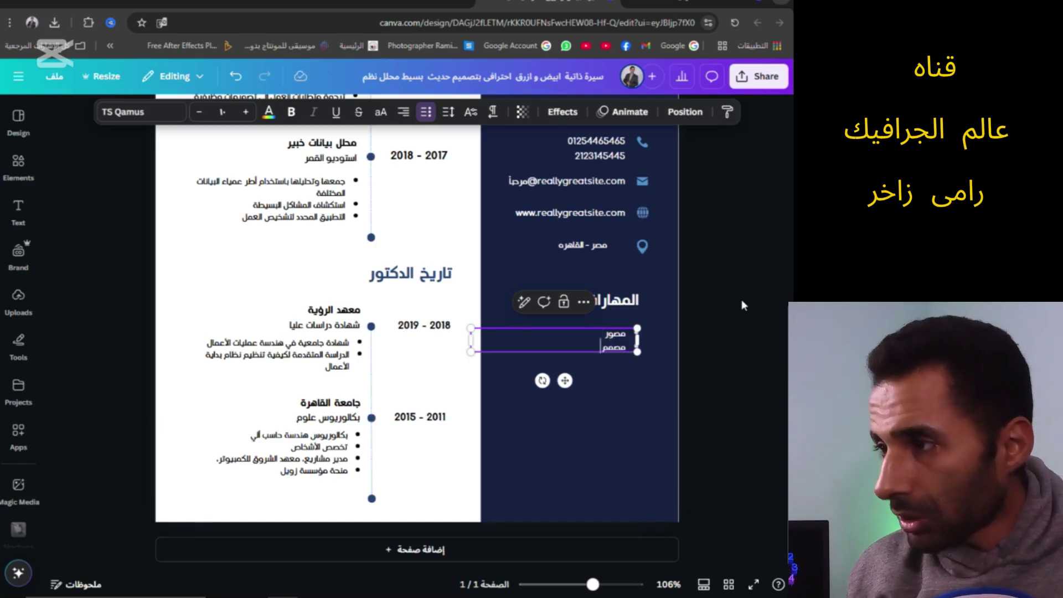
{"action": "type", "text": " جرافيك"}
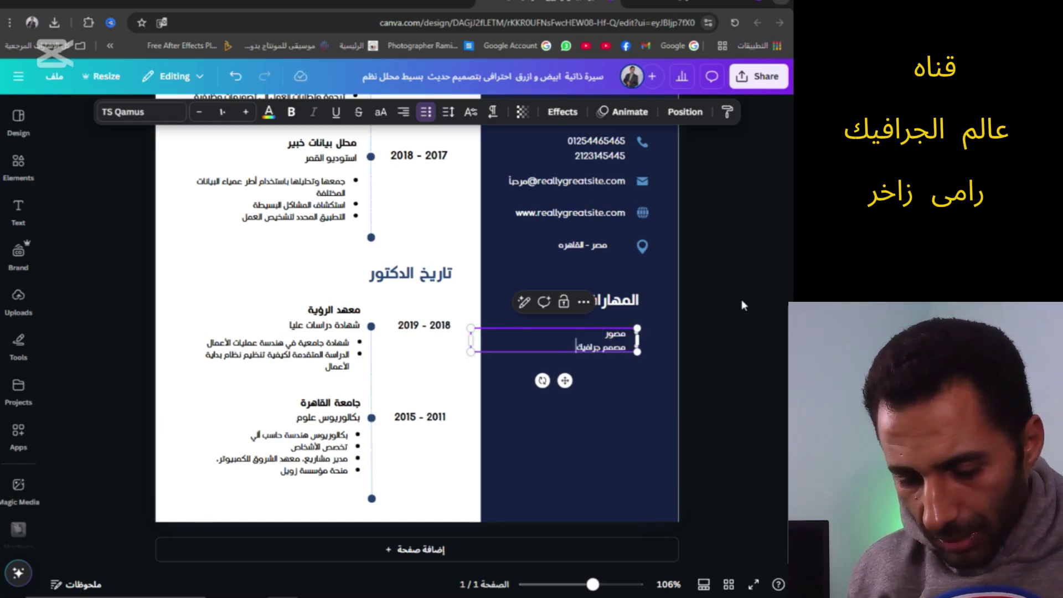
{"action": "key", "text": "Return"}
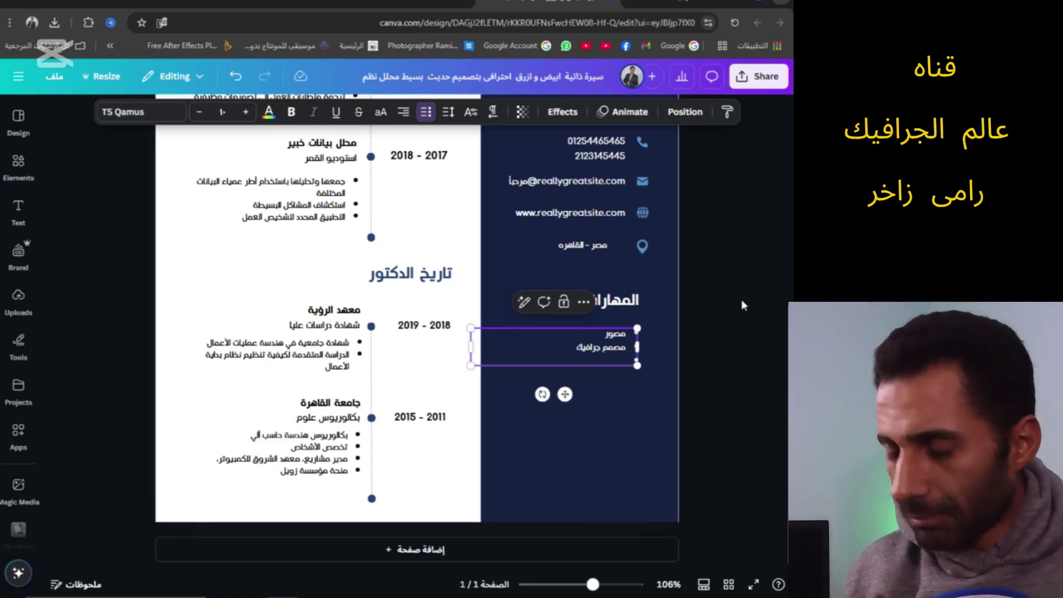
{"action": "type", "text": "مونتاج"}
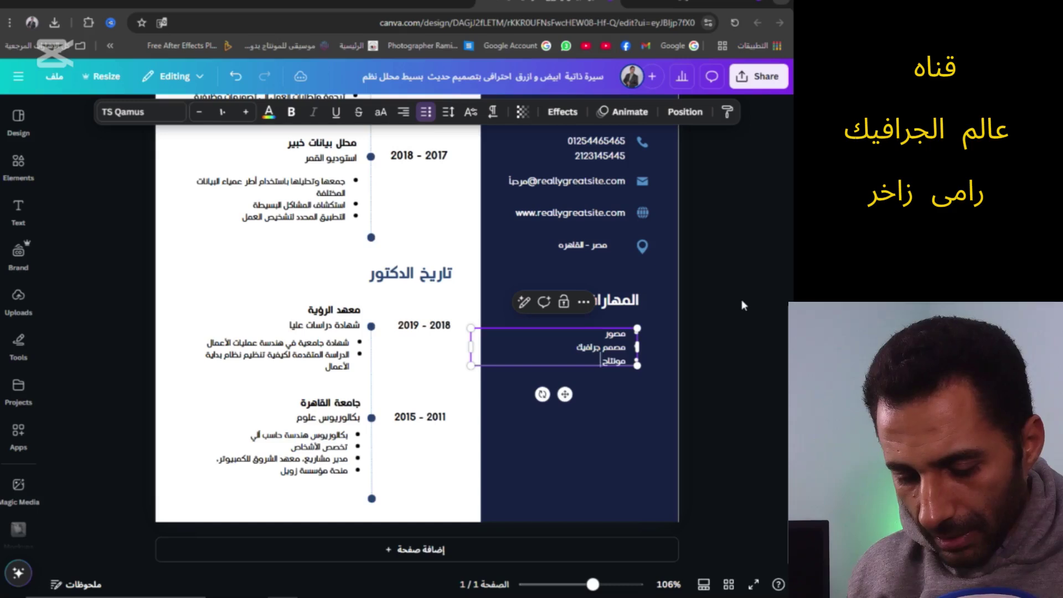
{"action": "type", "text": " الفيديو"}
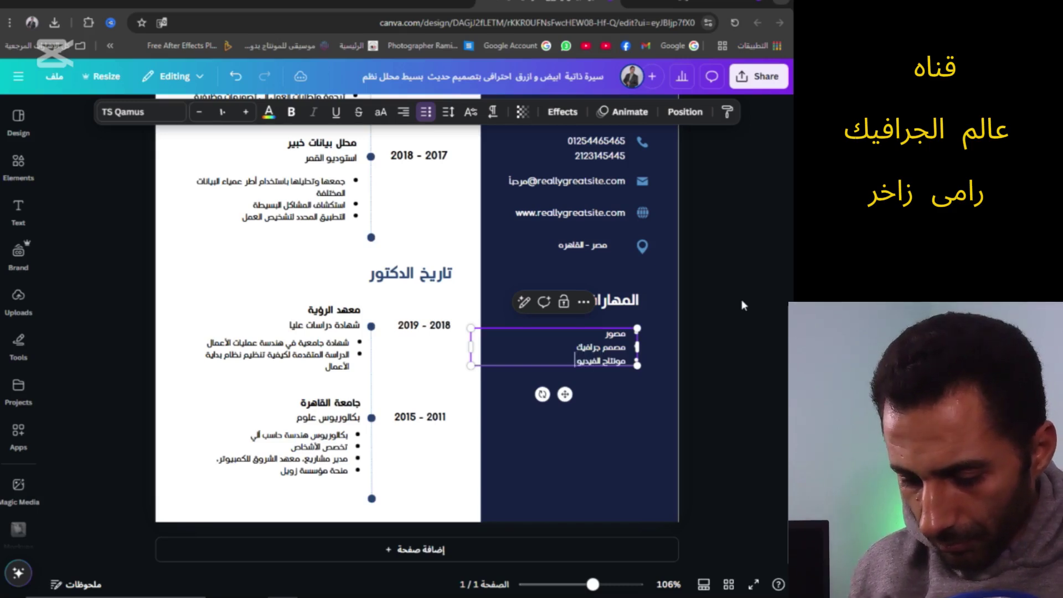
{"action": "key", "text": "Return"}
{"action": "type", "text": "التع"}
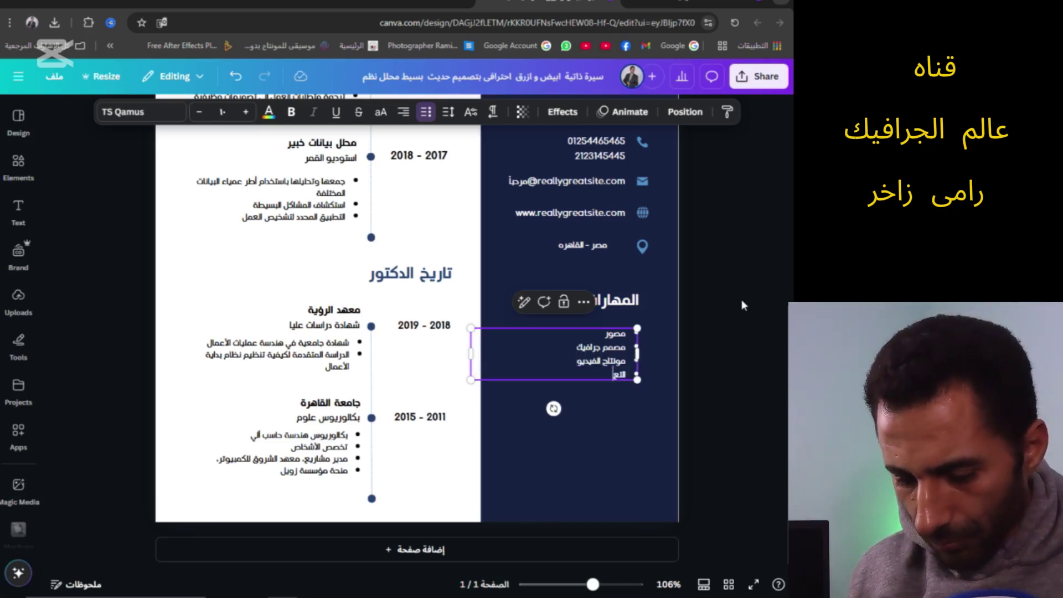
{"action": "type", "text": "لمل مع الذكاء الاصطناعي"}
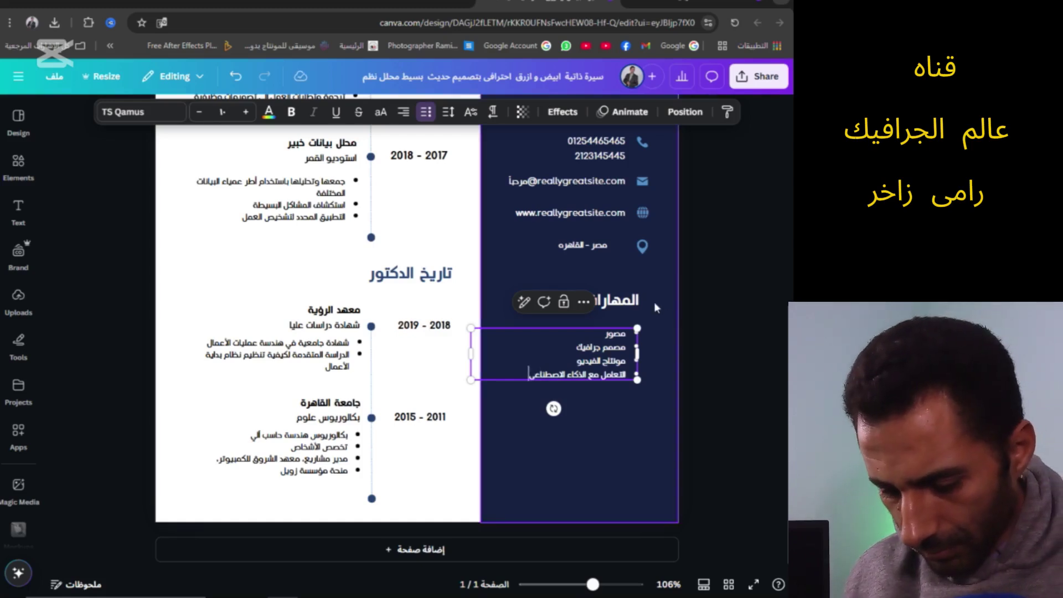
{"action": "left_click", "coordinate": [636, 400]}
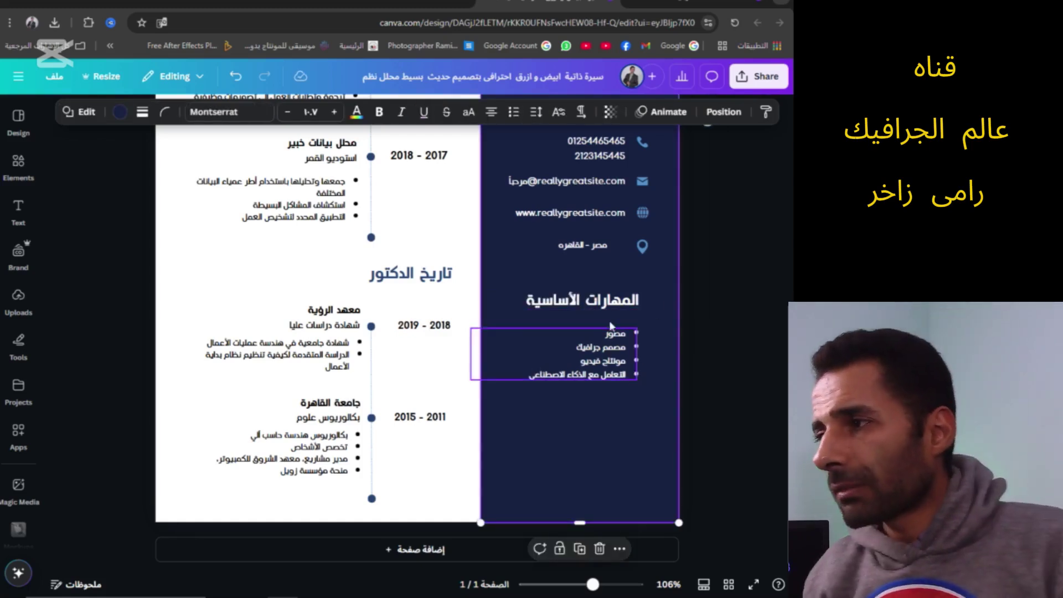
Rewrite the summary as 'انا مصور ومصمم جرافيك لجميع خدمات التصميم…', ending with ومونتاج الفيديو
{"action": "scroll", "coordinate": [603, 344], "scroll_direction": "up", "scroll_amount": 5}
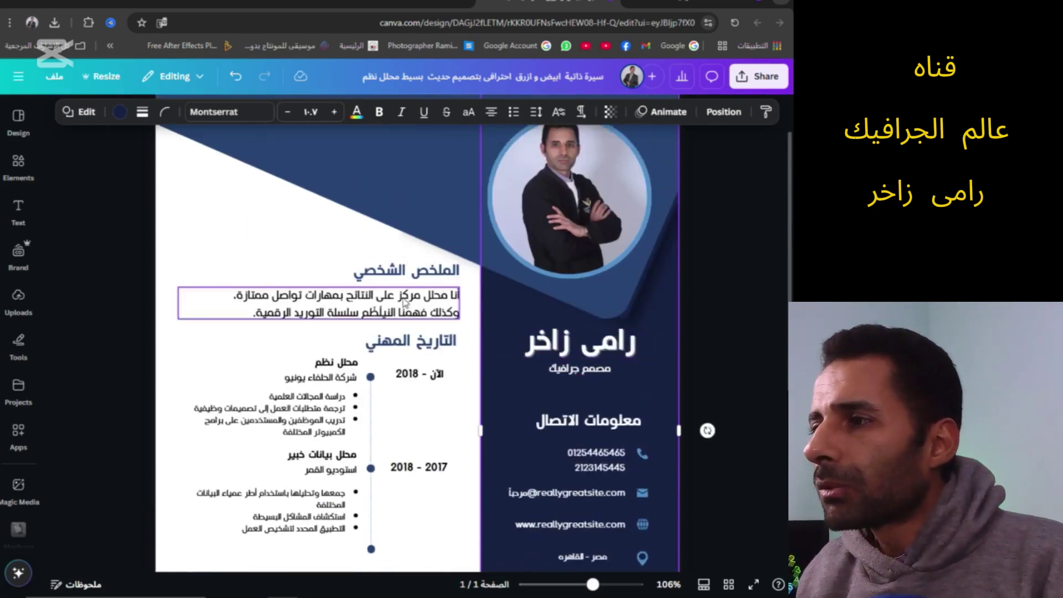
{"action": "left_click", "coordinate": [427, 293]}
{"action": "type", "text": "أنا محلل أنظمة مركز على النتائج مع مهارات تواصل ممتازة، وكذلك فهم عميق للنظم الرقمية وعمليات سلسلة الإمداد."}
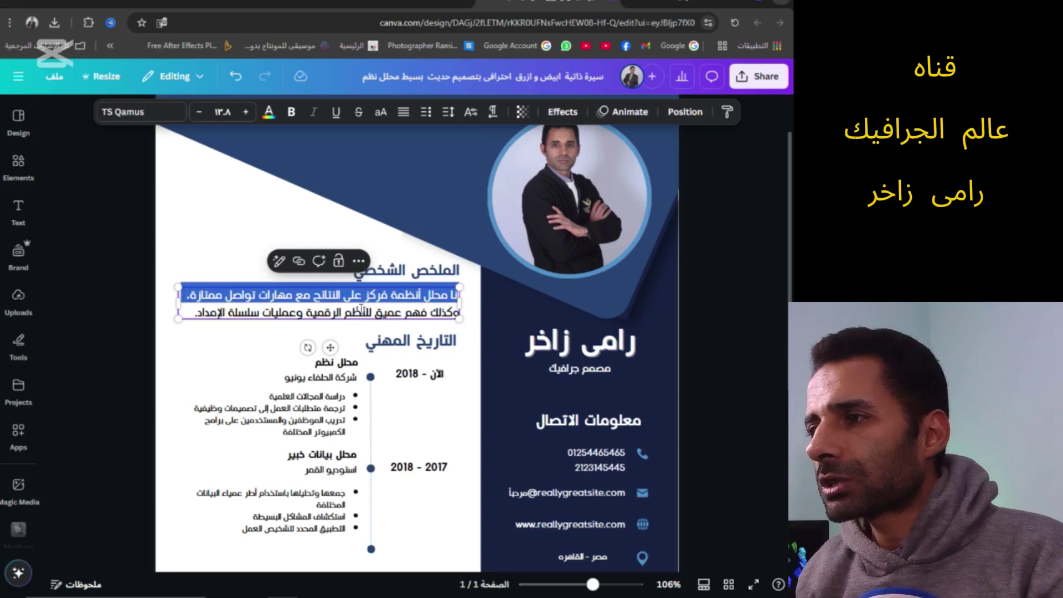
{"action": "left_click", "coordinate": [203, 321]}
{"action": "left_click_drag", "start_coordinate": [209, 320], "coordinate": [468, 292]}
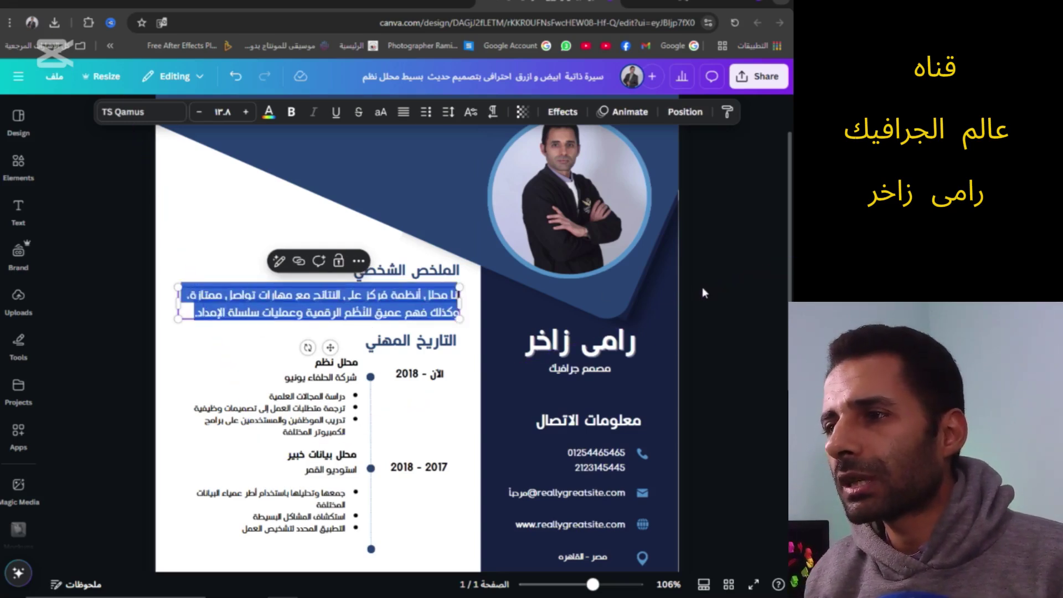
{"action": "type", "text": "انا"}
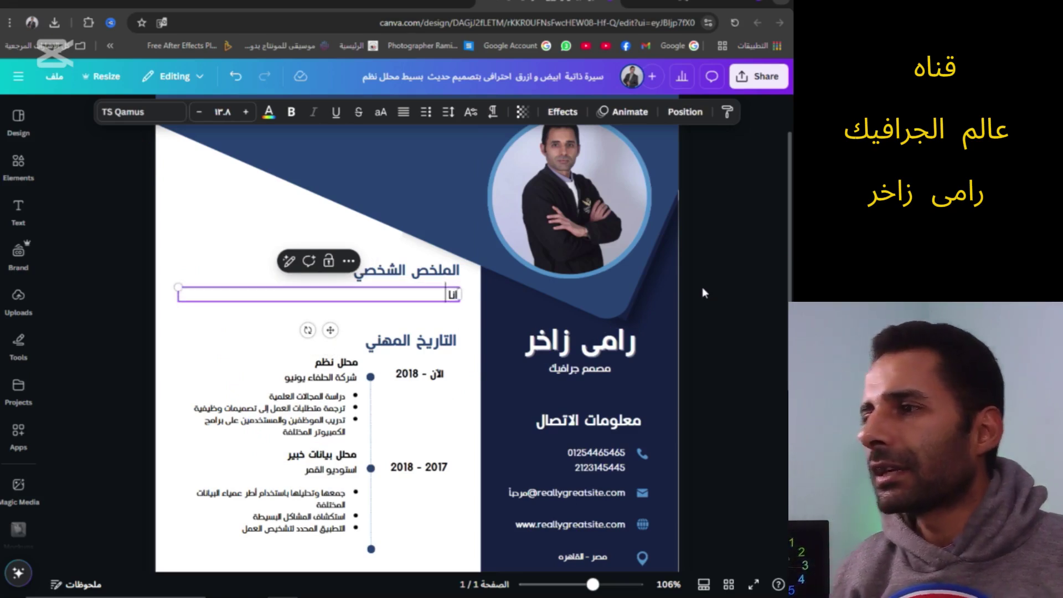
{"action": "type", "text": " مصمم"}
{"action": "key", "text": "BackSpace"}
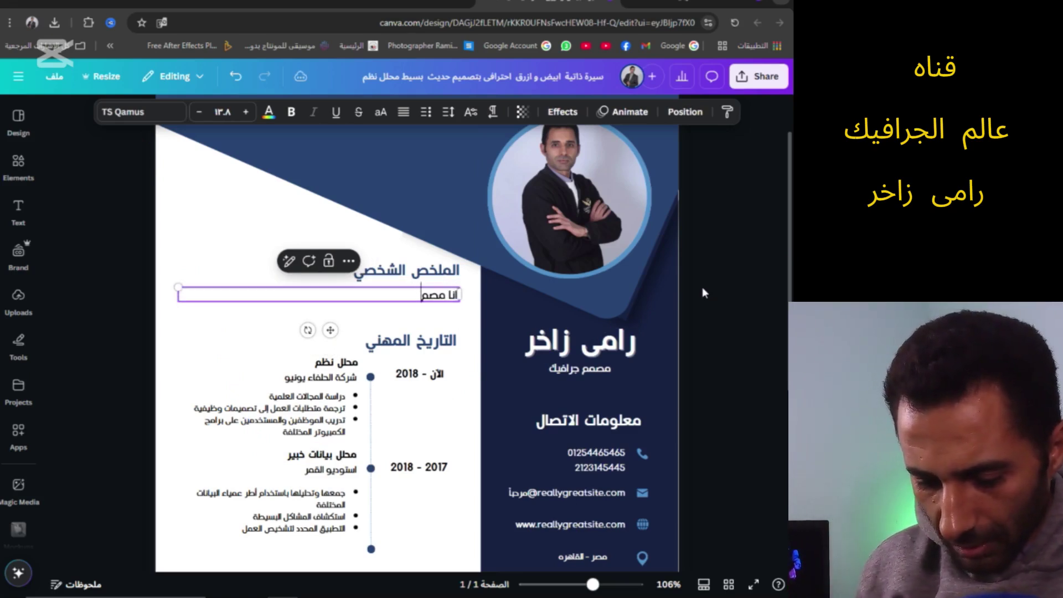
{"action": "type", "text": "ومصمم ج"}
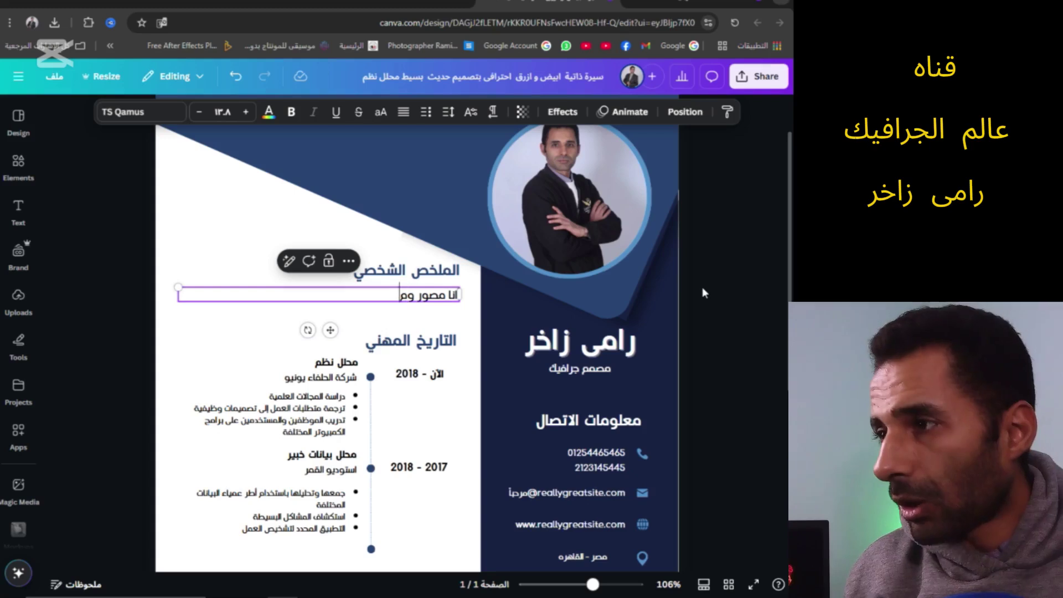
{"action": "type", "text": "را"}
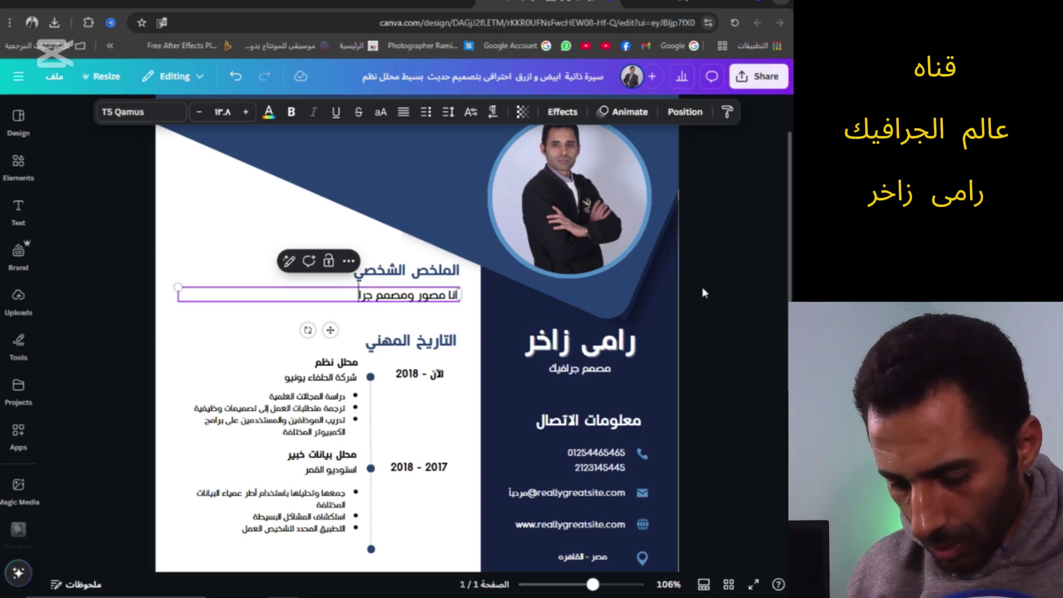
{"action": "type", "text": "فيك لج"}
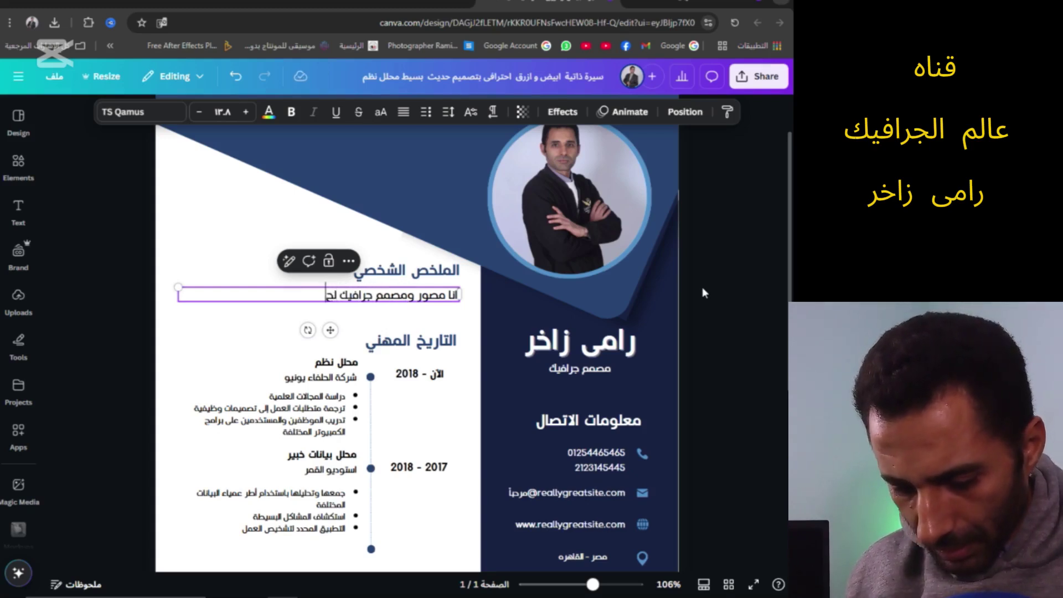
{"action": "type", "text": "ميع خد"}
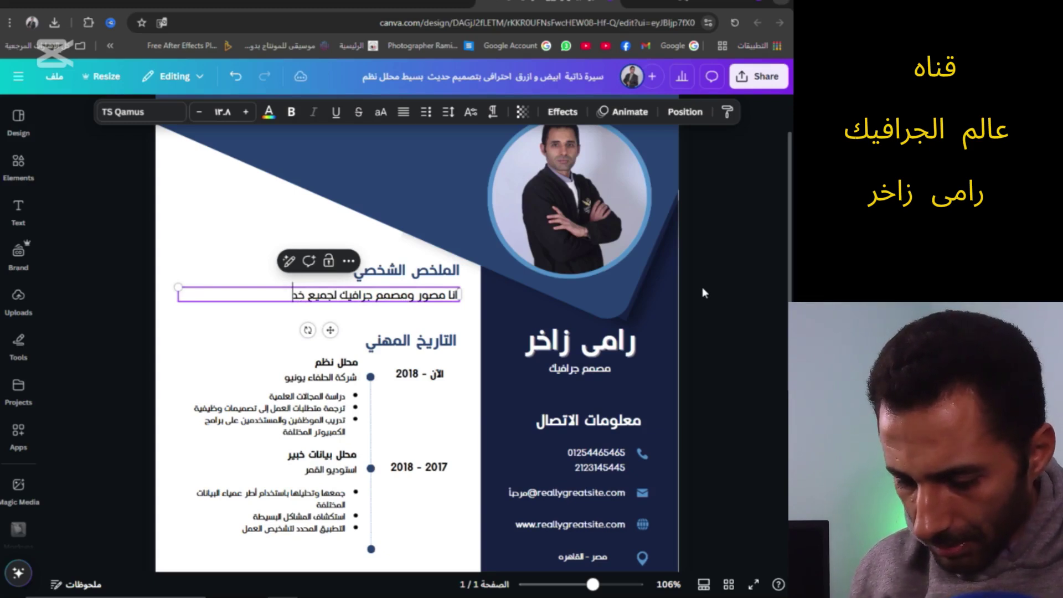
{"action": "type", "text": "مات التصميم"}
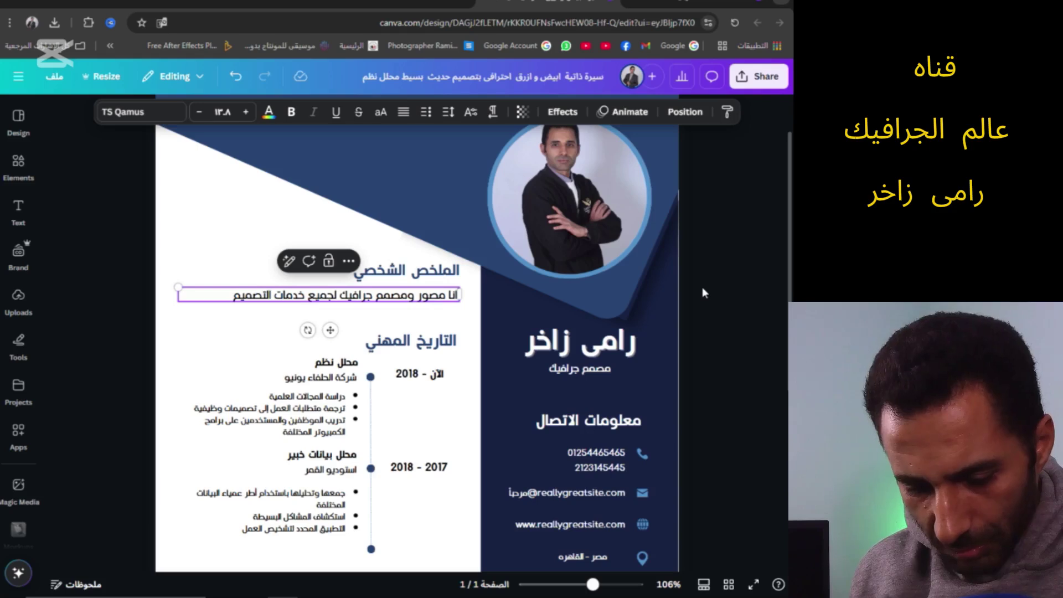
{"action": "type", "text": " (سوش"}
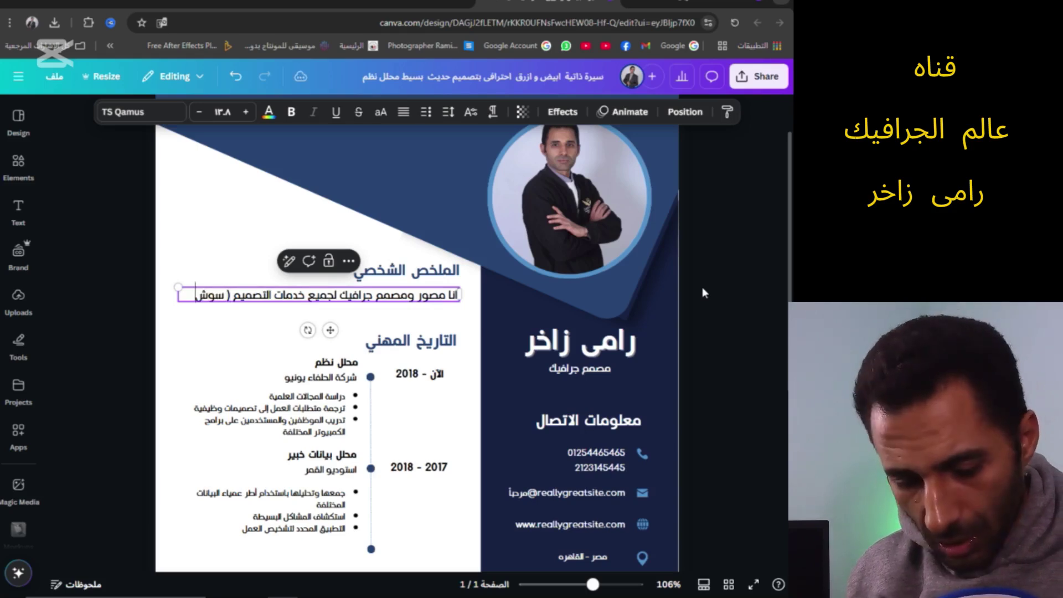
{"action": "type", "text": "يال"}
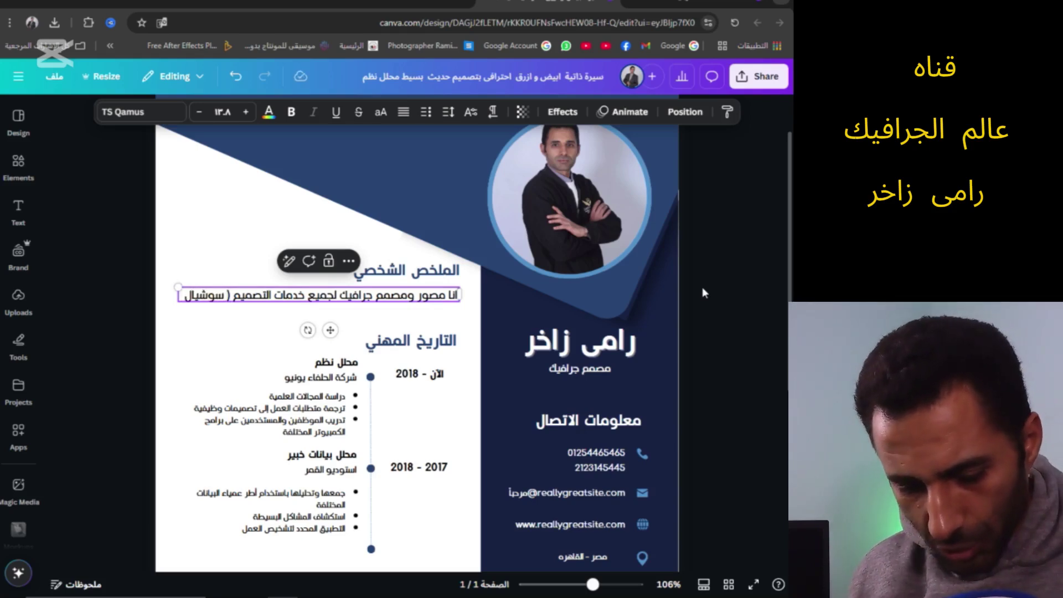
{"action": "type", "text": " ميديا"}
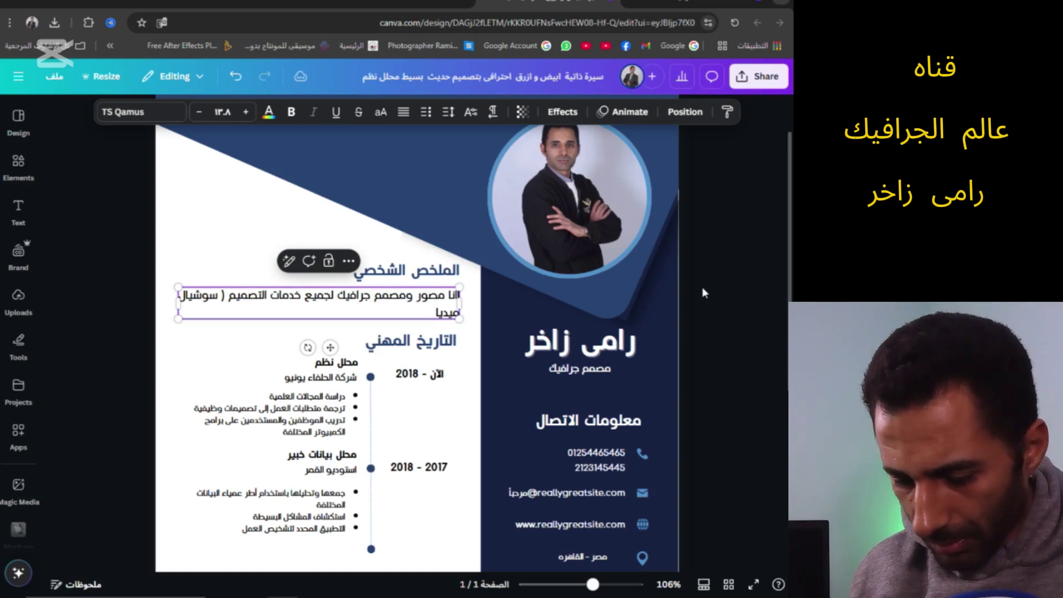
{"action": "type", "text": " - مطبوع"}
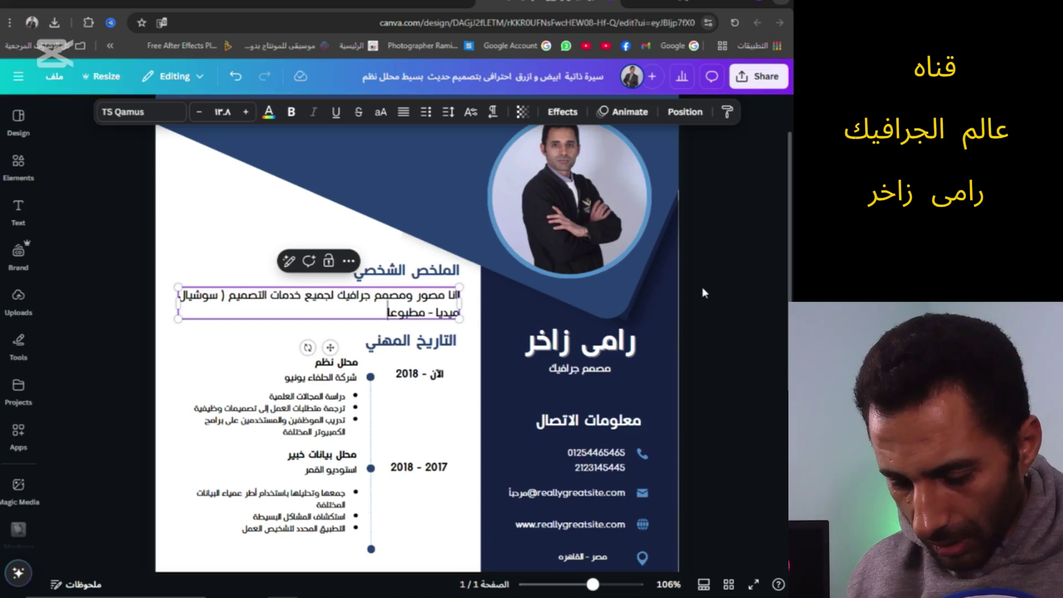
{"action": "type", "text": "ات"}
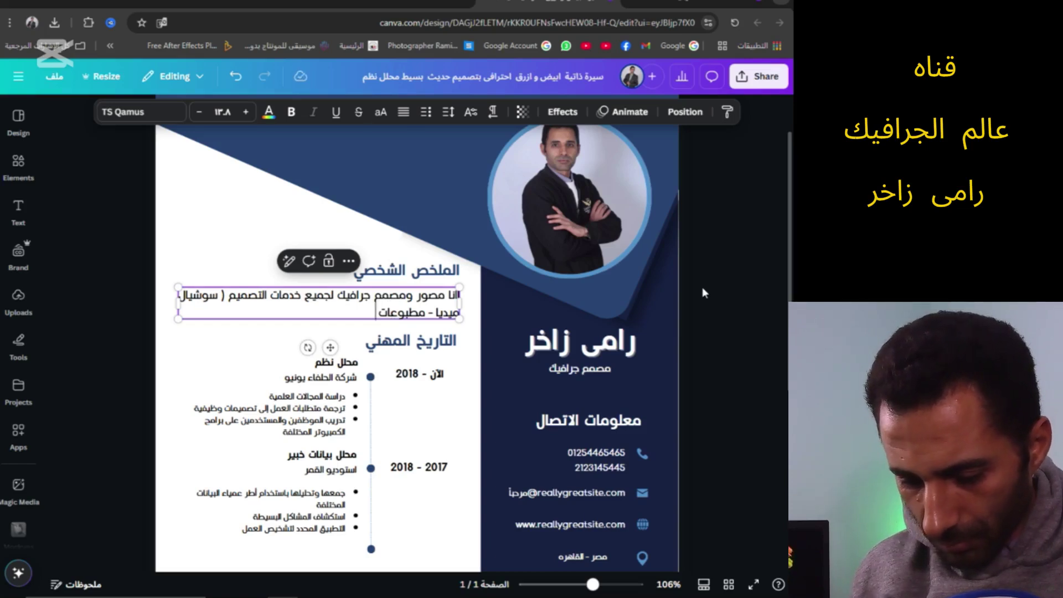
{"action": "type", "text": " وعمل"}
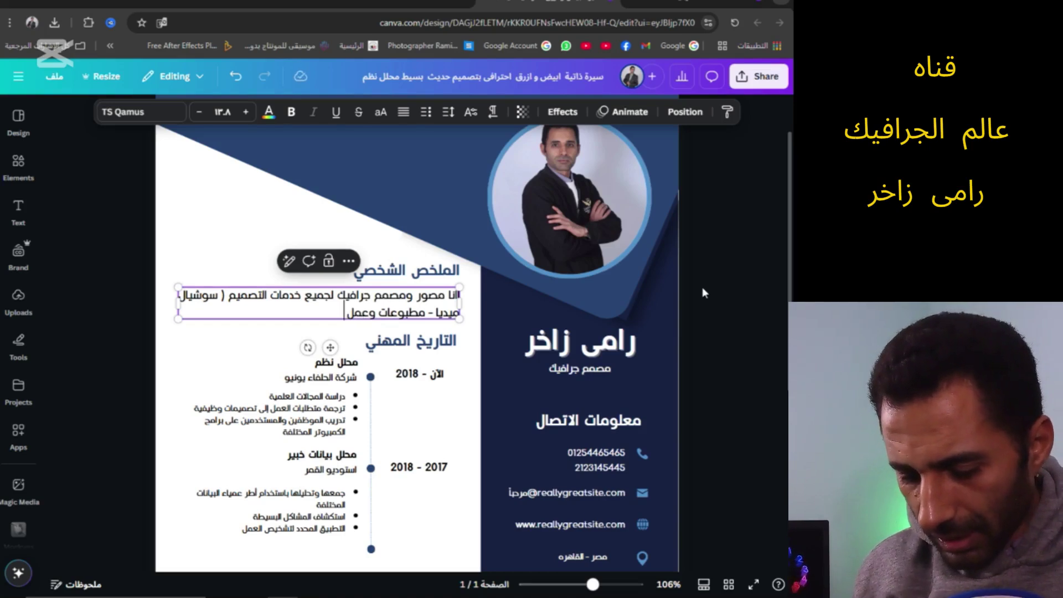
{"action": "type", "text": " فيديوهات"}
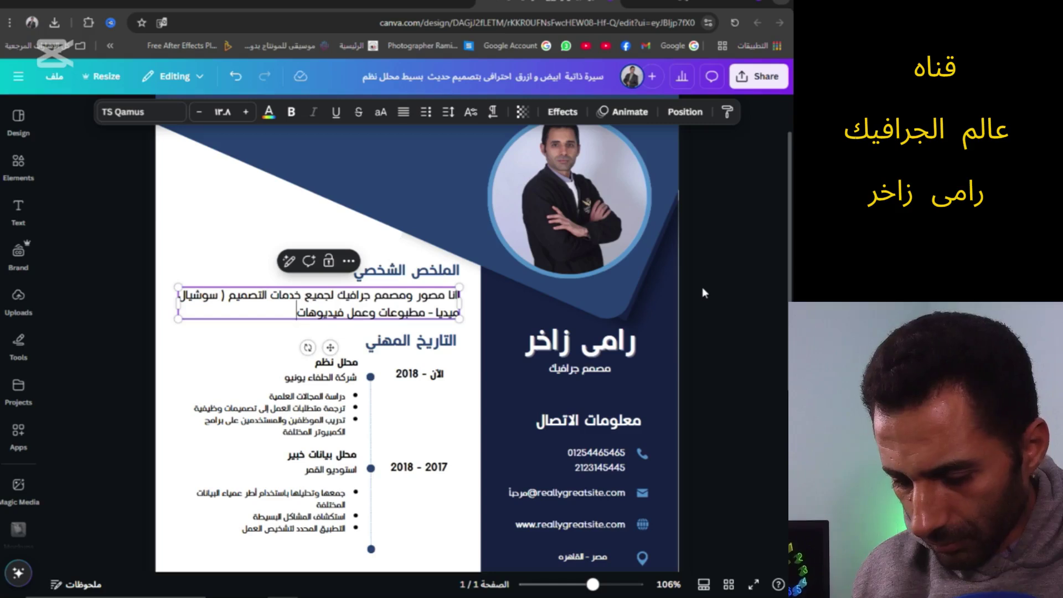
{"action": "type", "text": " موشن جرا"}
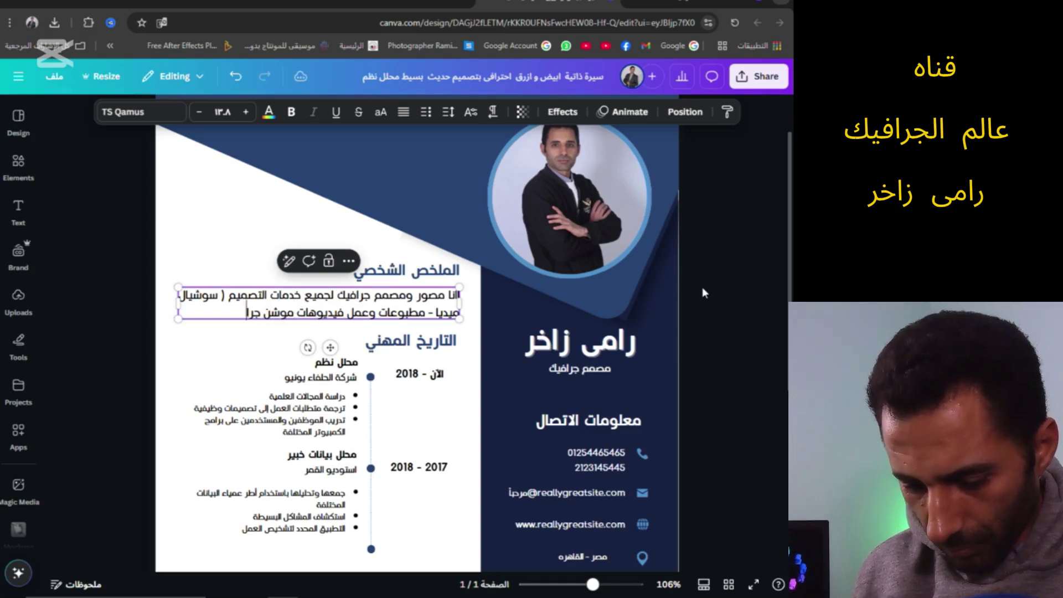
{"action": "type", "text": "فيك ومنت"}
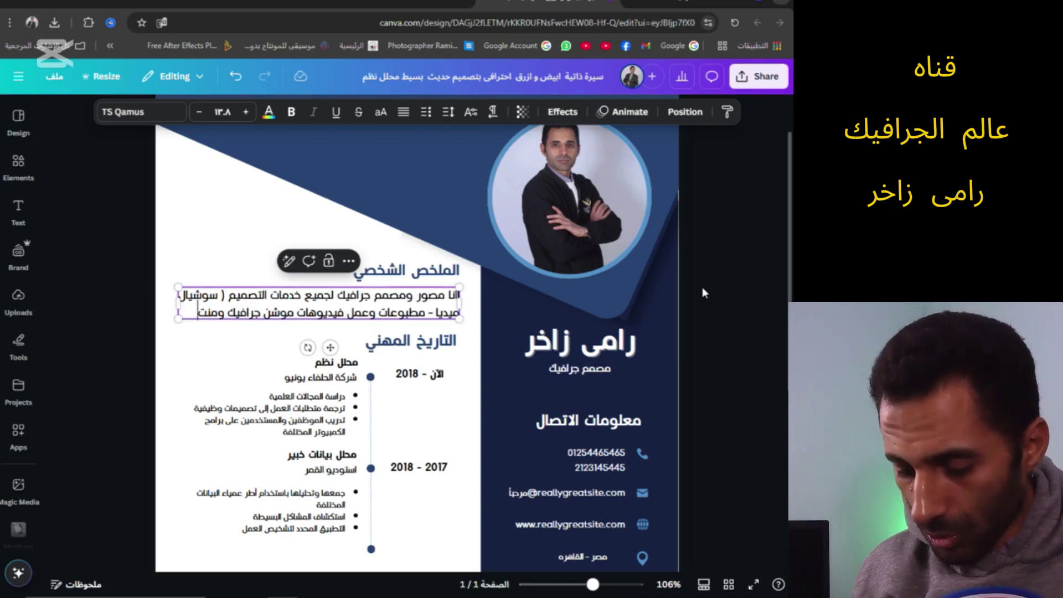
{"action": "type", "text": "اج"}
{"action": "key", "text": "BackSpace"}
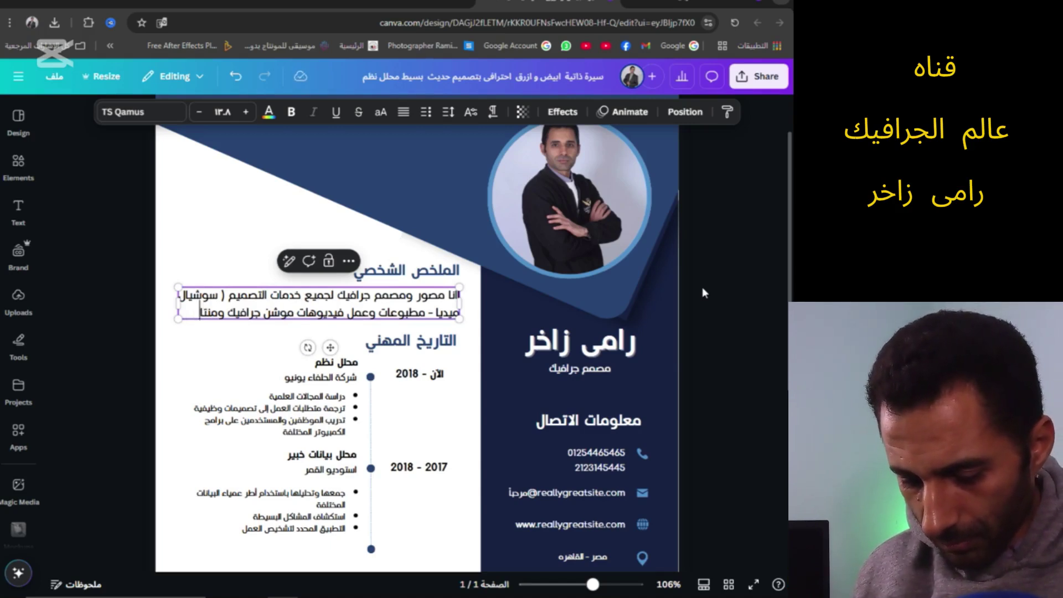
{"action": "type", "text": "نت"}
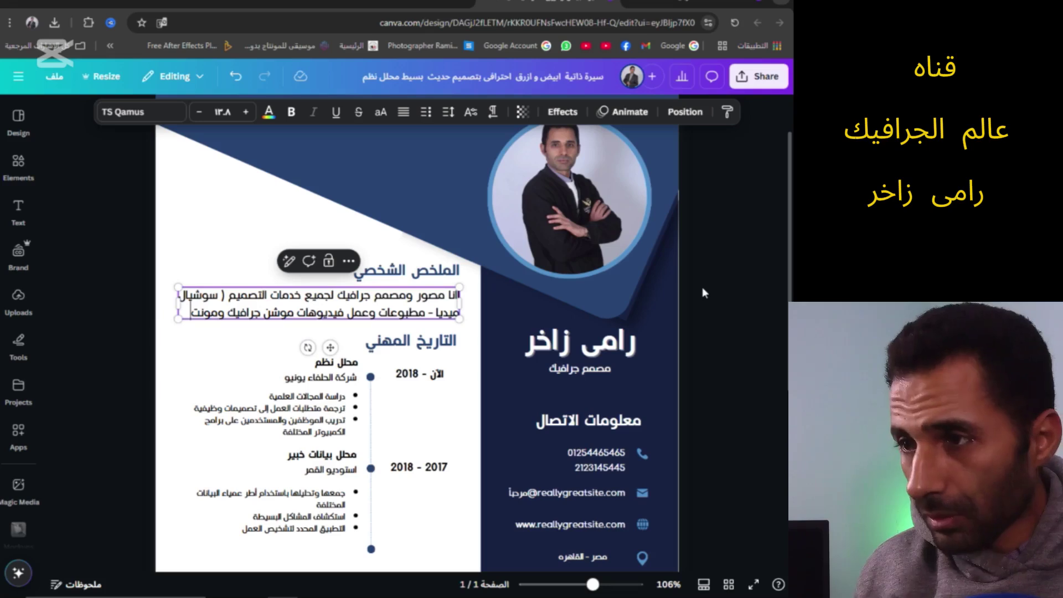
{"action": "type", "text": "اج ا"}
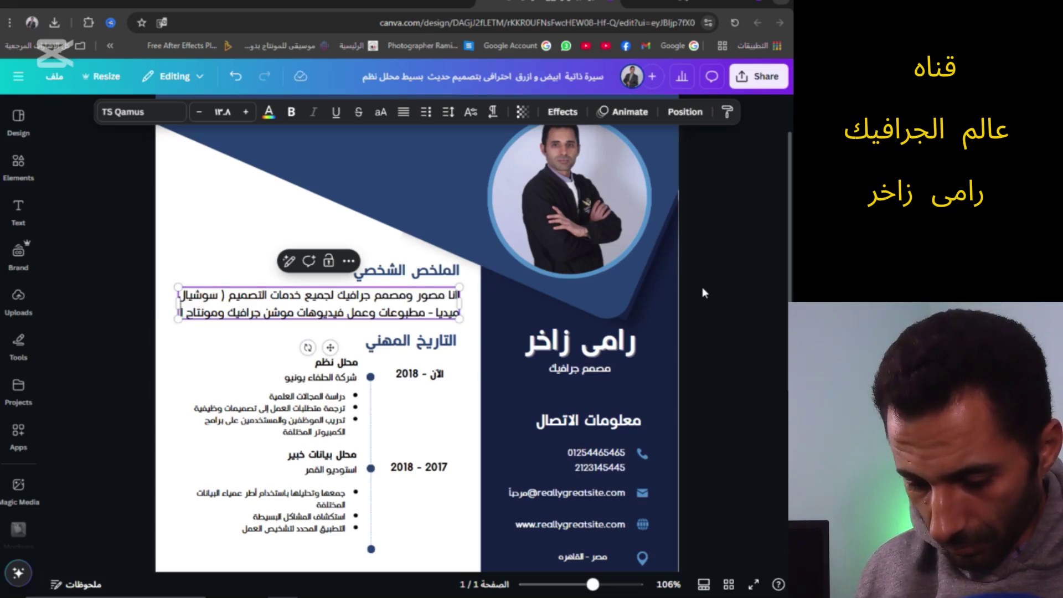
{"action": "type", "text": "لفيديو"}
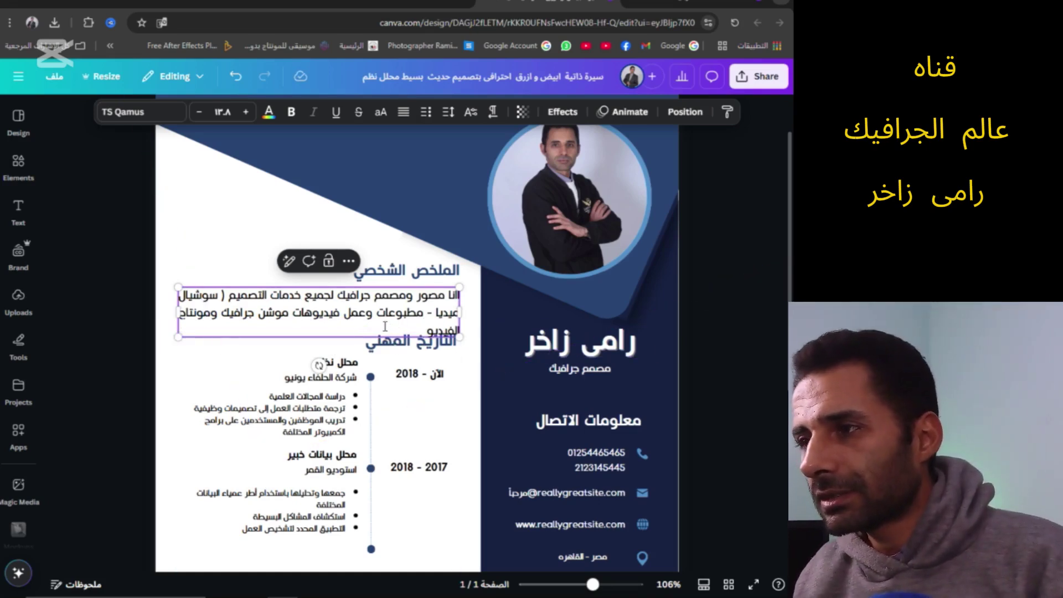
Change the first job's date from 'الآن - 2018' to 'الآن - 2010'
{"action": "left_click", "coordinate": [403, 277]}
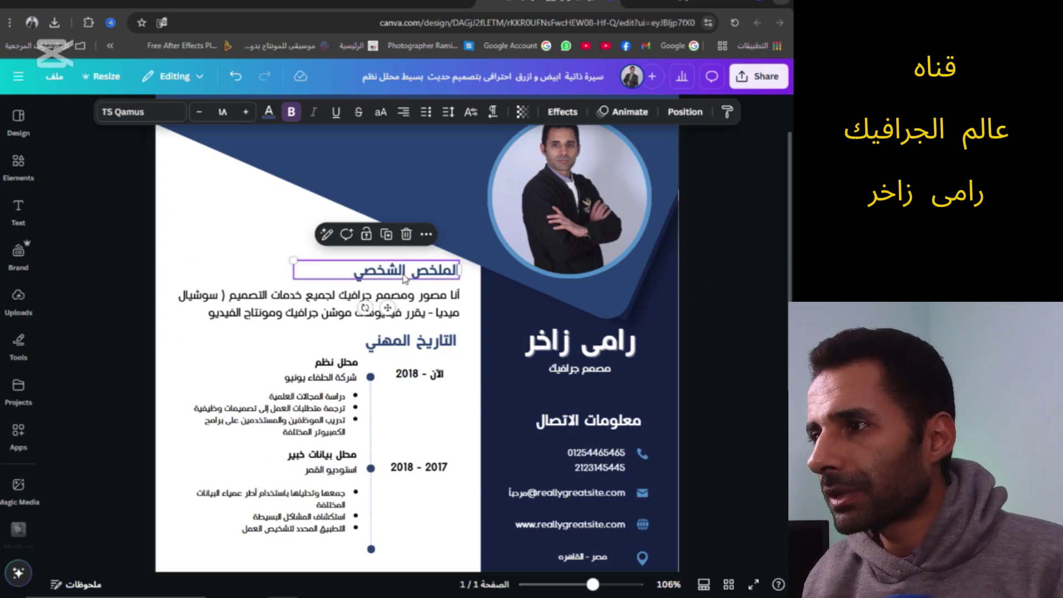
{"action": "left_click", "coordinate": [406, 278]}
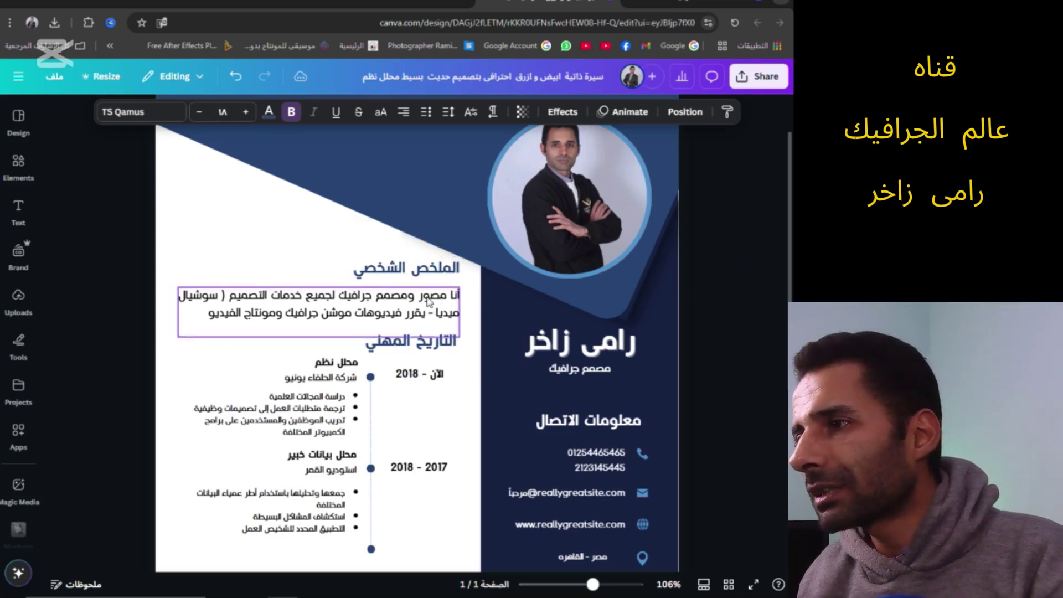
{"action": "left_click", "coordinate": [429, 302]}
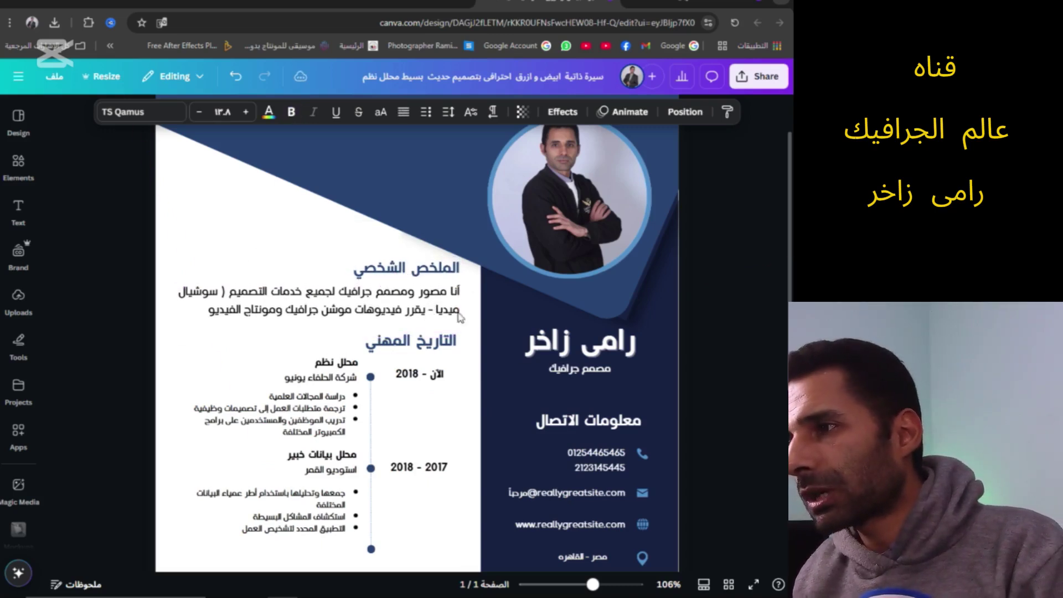
{"action": "left_click", "coordinate": [446, 349]}
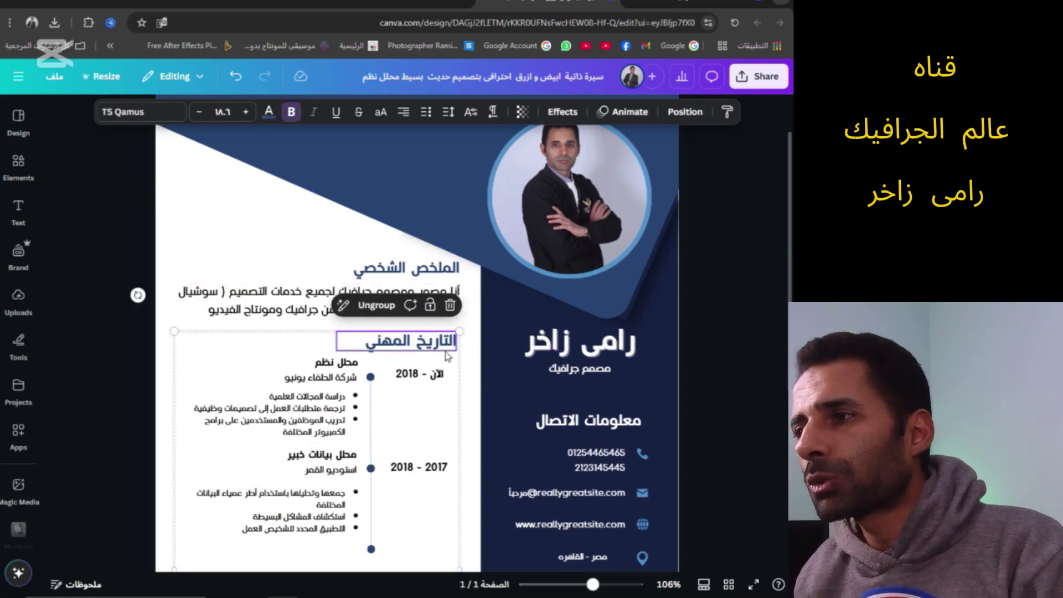
{"action": "left_click", "coordinate": [425, 360]}
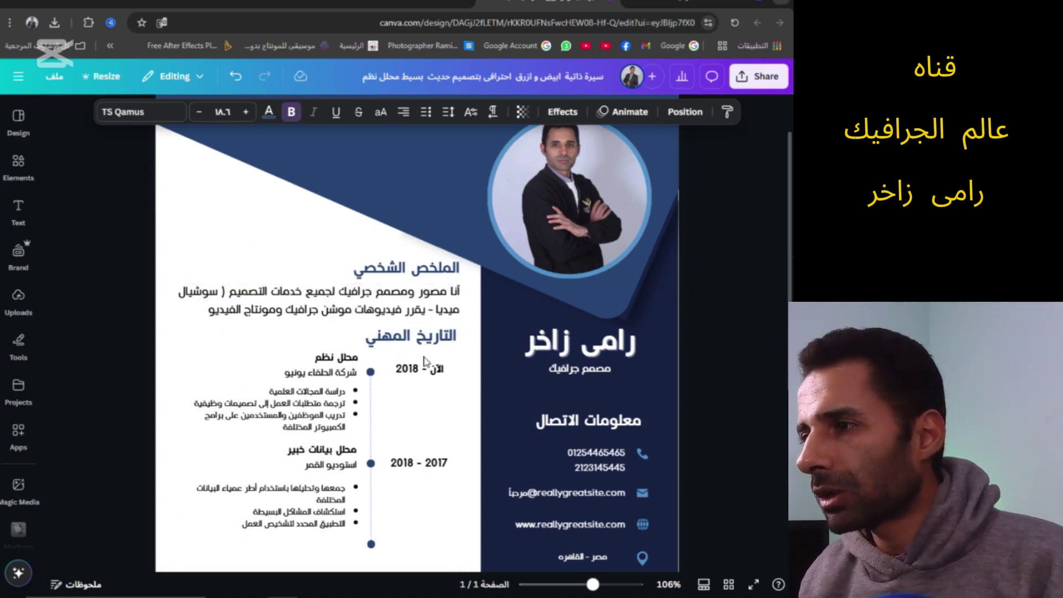
{"action": "left_click", "coordinate": [403, 349]}
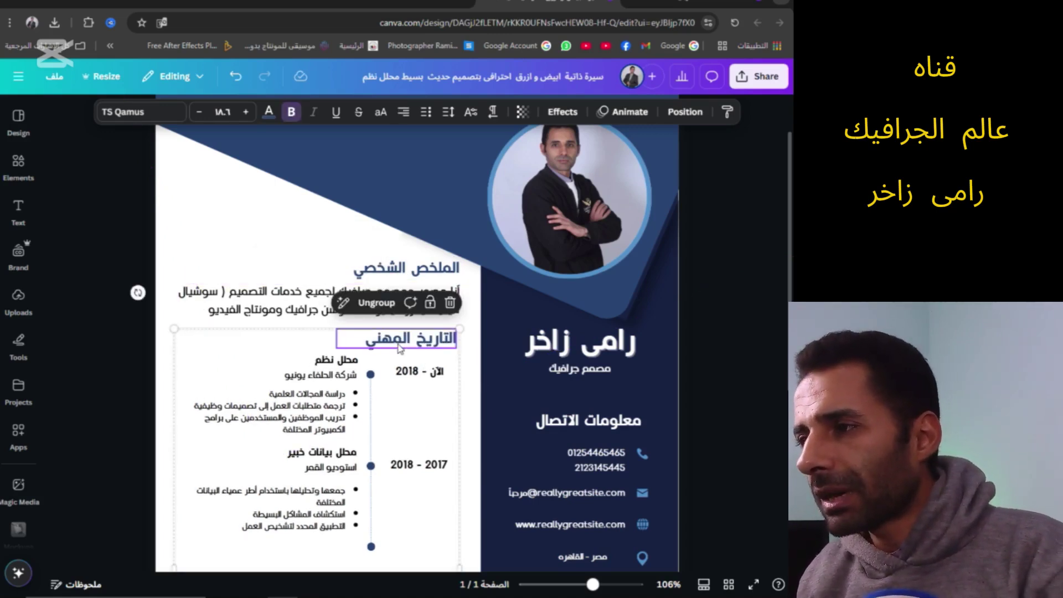
{"action": "left_click", "coordinate": [420, 375]}
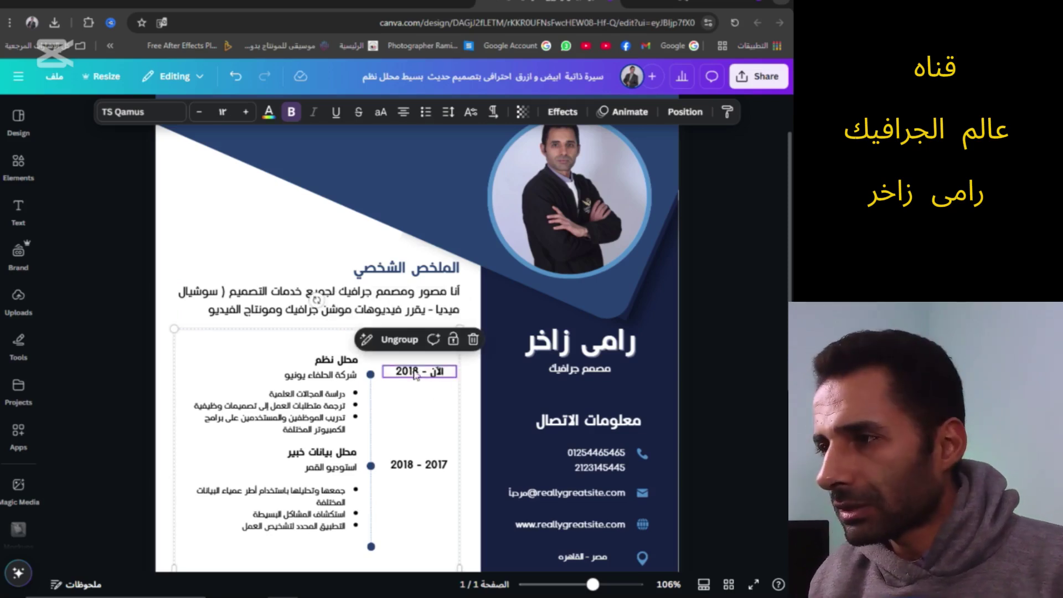
{"action": "double_click", "coordinate": [415, 378]}
{"action": "left_click_drag", "start_coordinate": [419, 379], "coordinate": [413, 380]}
{"action": "type", "text": "0"}
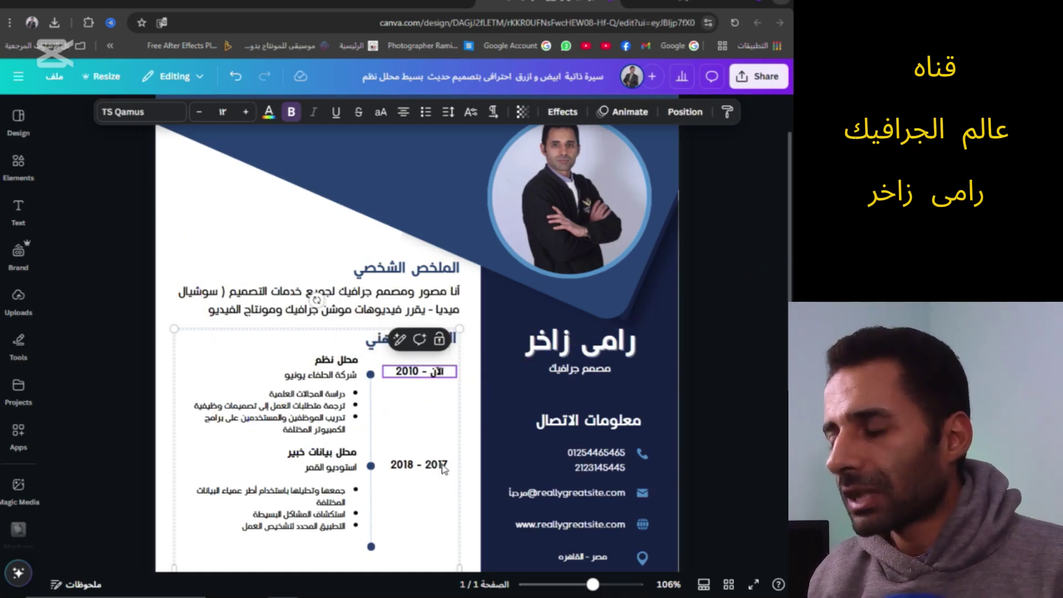
Place the cursor in the second job's 2017 date, then select the first job's company name
{"action": "left_click", "coordinate": [441, 469]}
{"action": "left_click", "coordinate": [443, 467]}
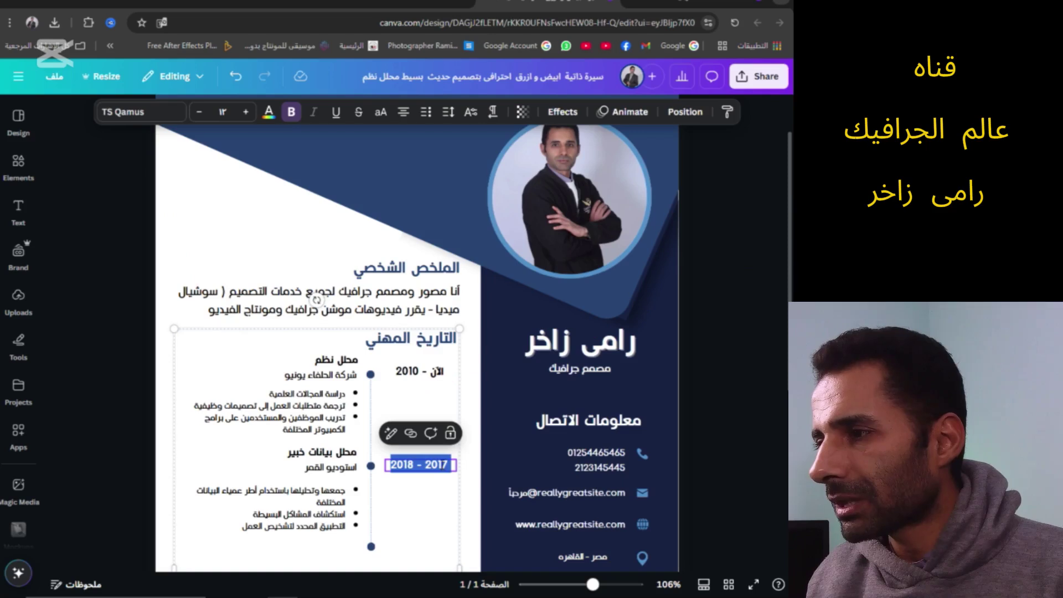
{"action": "left_click", "coordinate": [442, 464]}
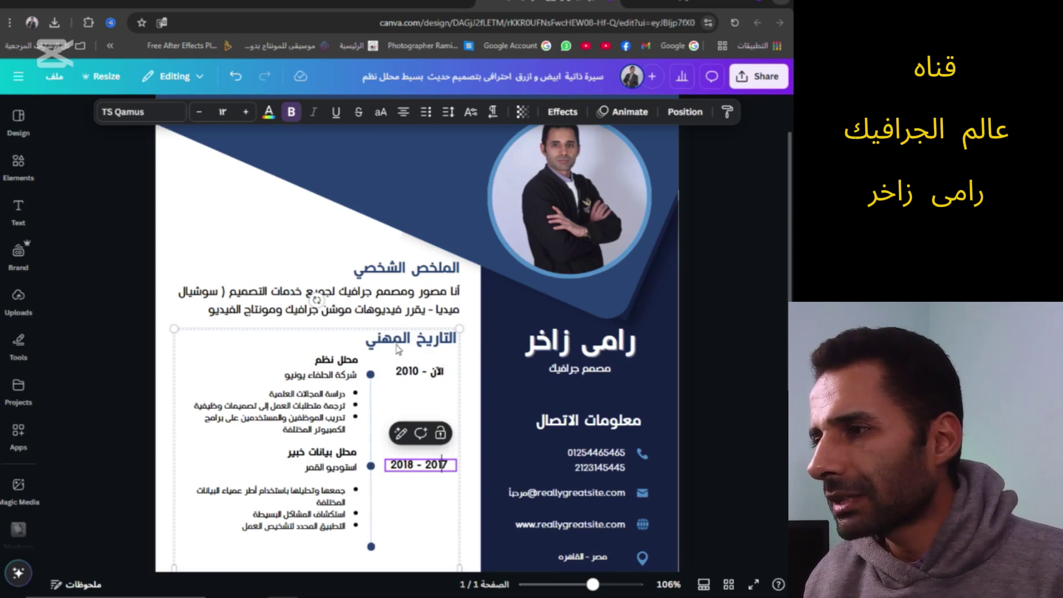
{"action": "left_click", "coordinate": [351, 379]}
Rename the company 'ستوديو تصوير جاص' with bullets 'للتصوير الفوتوغرافي' and 'العمل منذ اكثر من 15 عام'
{"action": "double_click", "coordinate": [333, 380]}
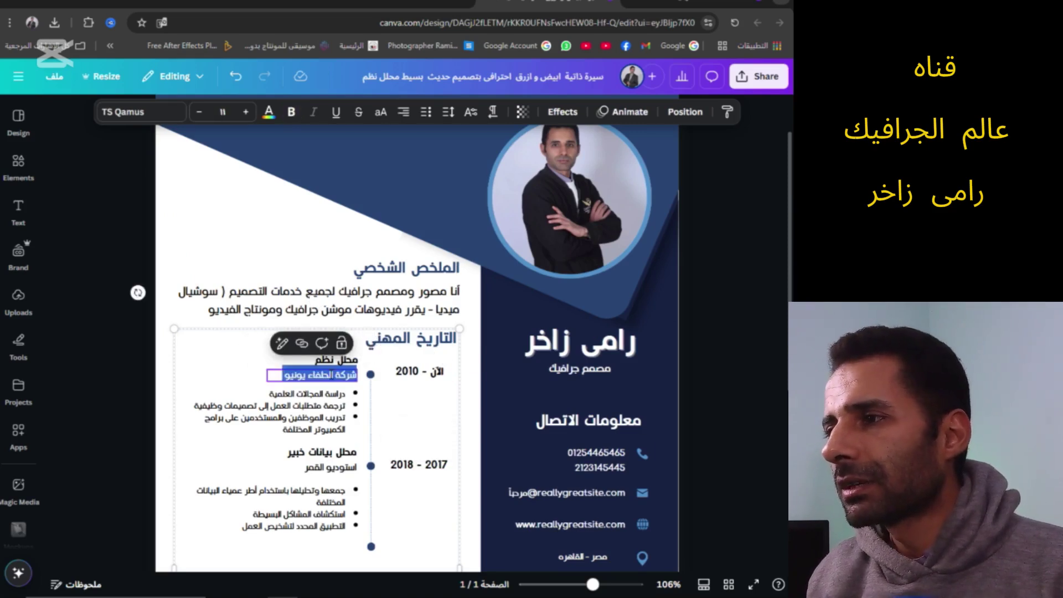
{"action": "type", "text": "ستوديو تصو"}
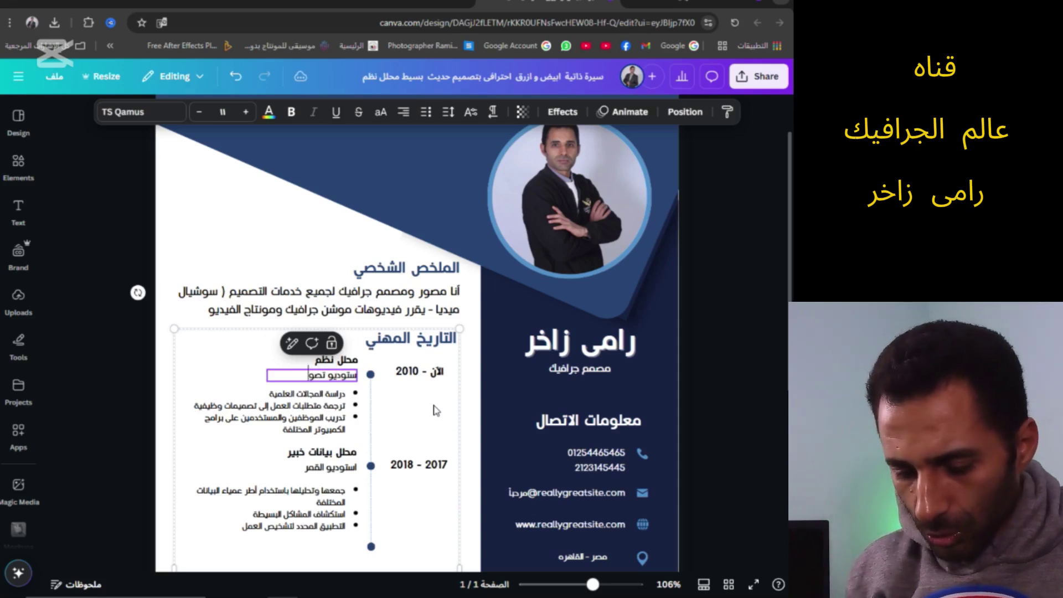
{"action": "type", "text": "ير جاص"}
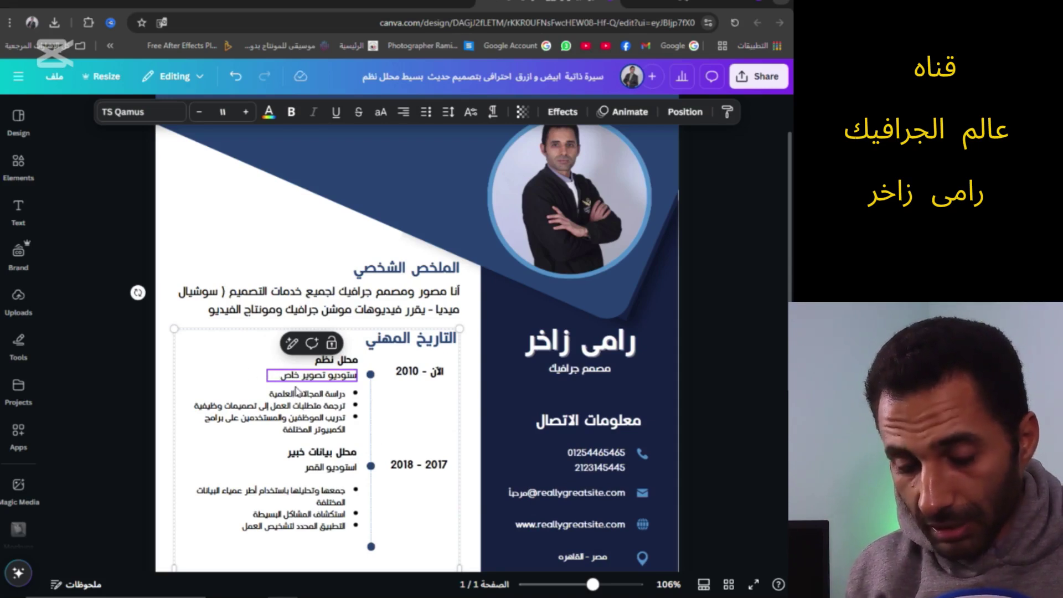
{"action": "left_click", "coordinate": [308, 403]}
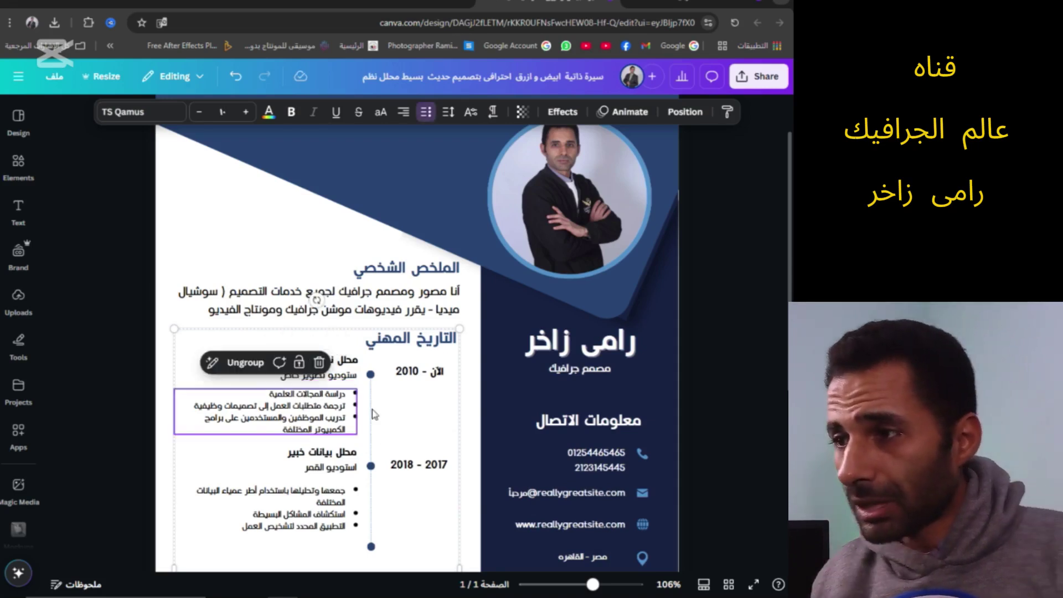
{"action": "double_click", "coordinate": [315, 407]}
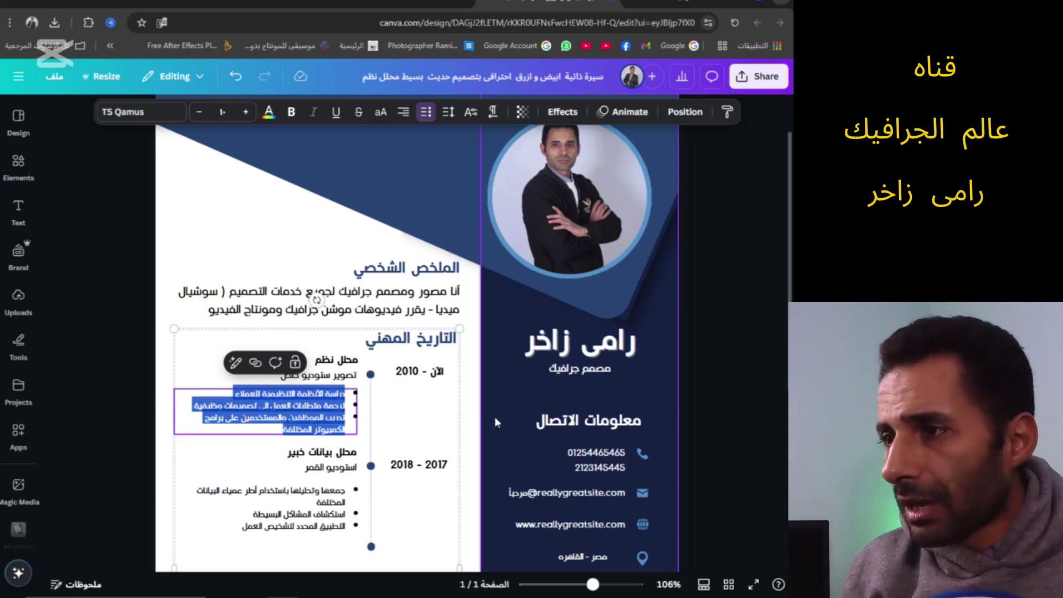
{"action": "type", "text": "للتصوير الفوتوغرافى"}
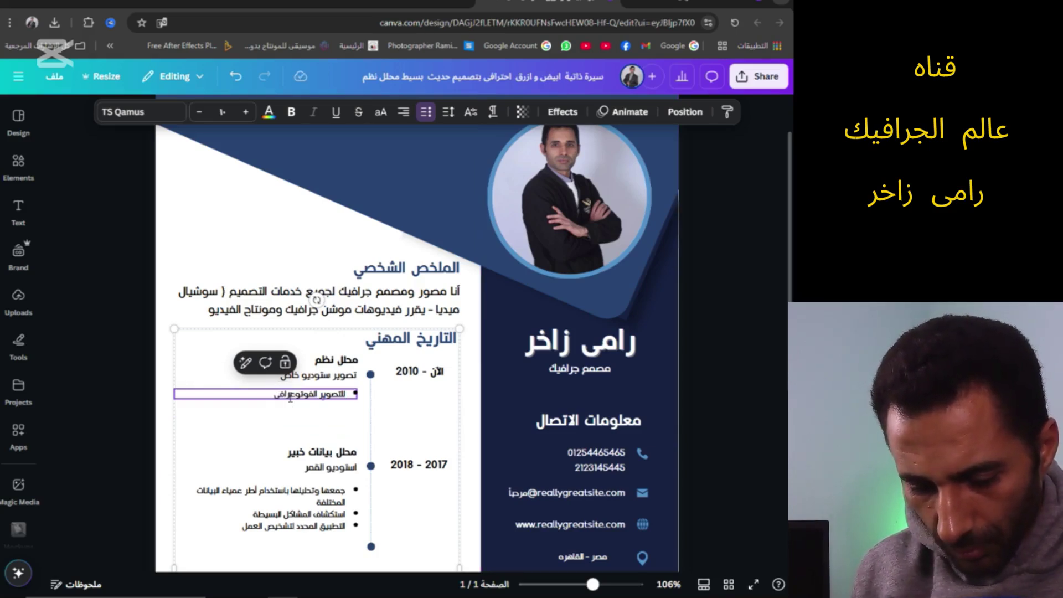
{"action": "left_click_drag", "start_coordinate": [295, 394], "coordinate": [288, 395]}
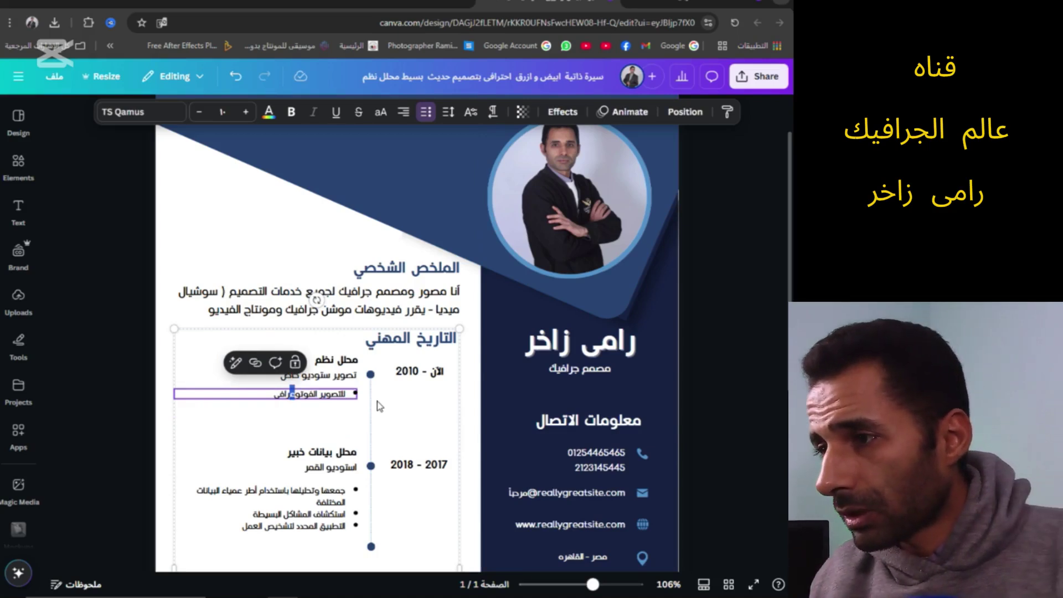
{"action": "key", "text": "Left"}
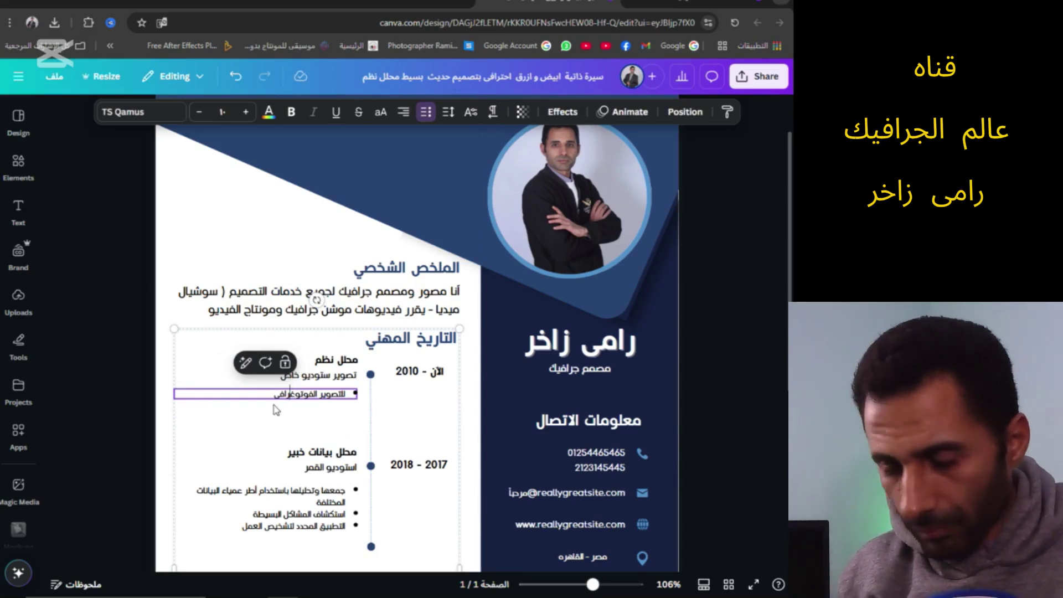
{"action": "key", "text": "Return"}
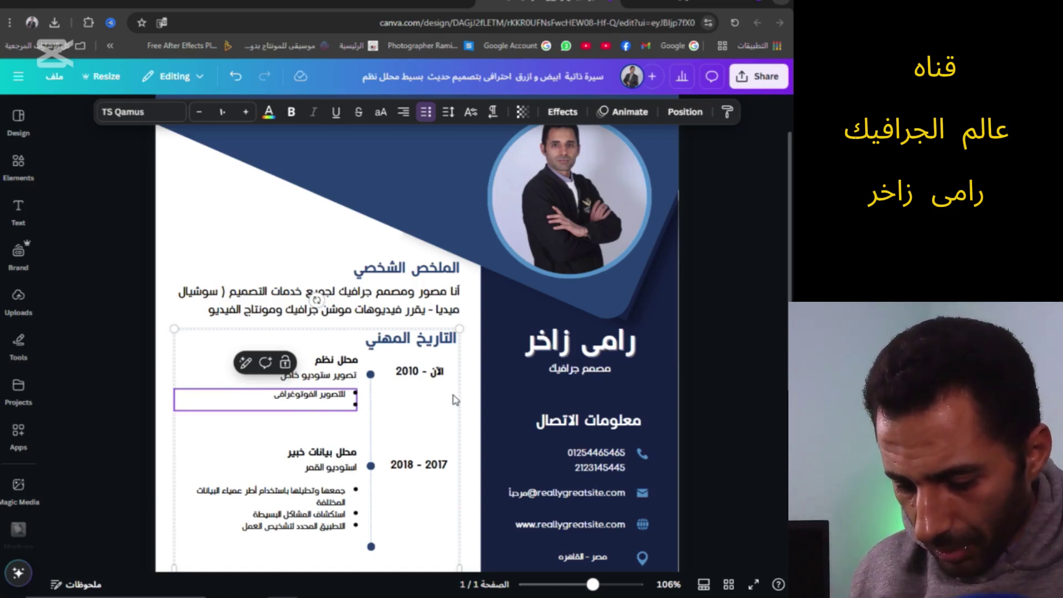
{"action": "type", "text": "العمل منذ"}
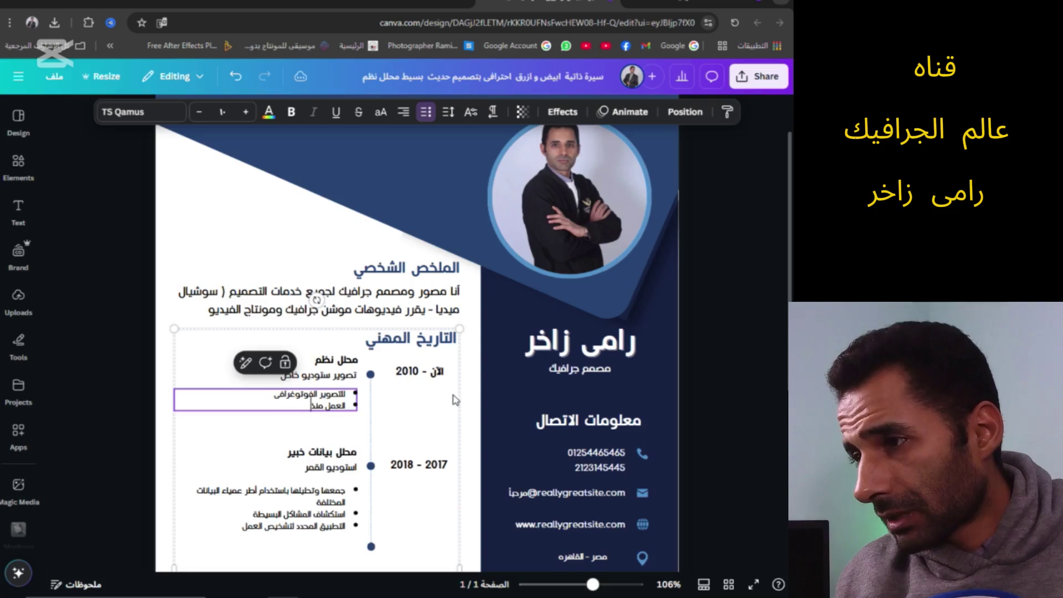
{"action": "type", "text": "اكثر من"}
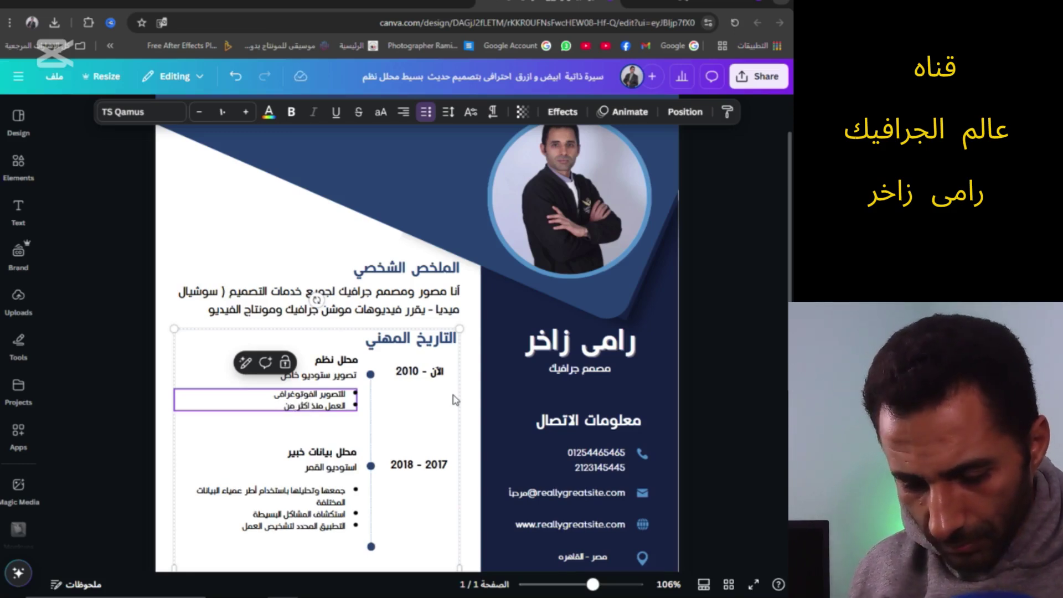
{"action": "type", "text": " 15 عام"}
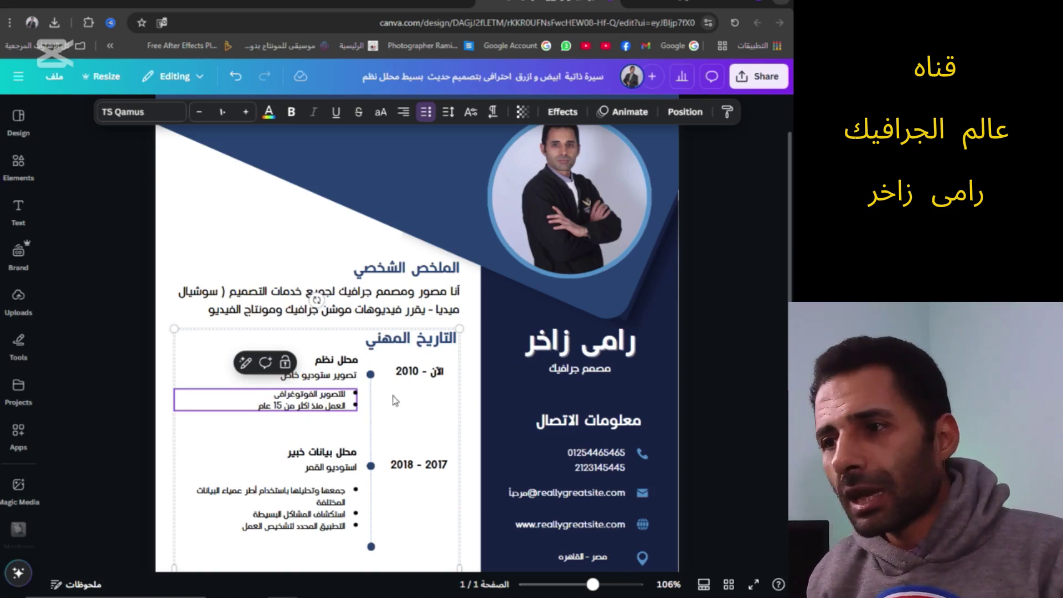
{"action": "left_click", "coordinate": [334, 362]}
Type 'مصمم جرافيك' over the first job title 'محلل نظم'
{"action": "double_click", "coordinate": [327, 361]}
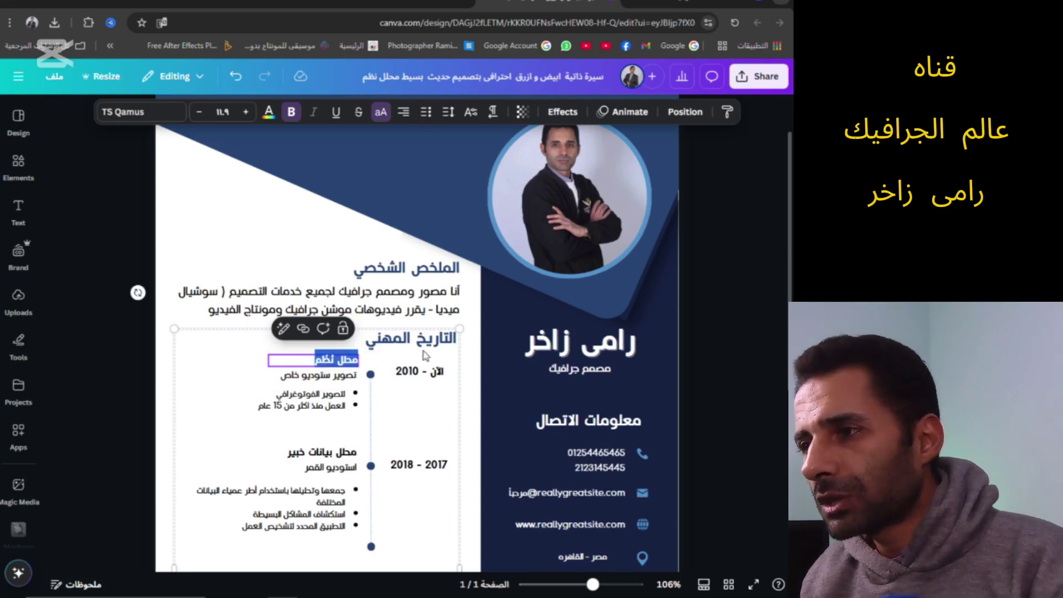
{"action": "type", "text": "مصمم ج"}
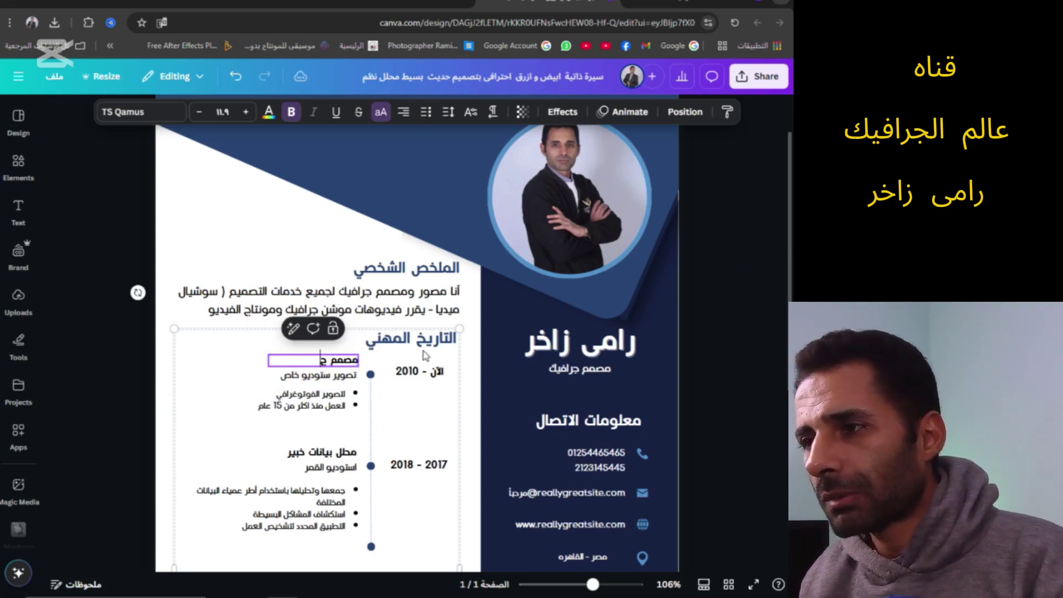
{"action": "type", "text": "رافيك"}
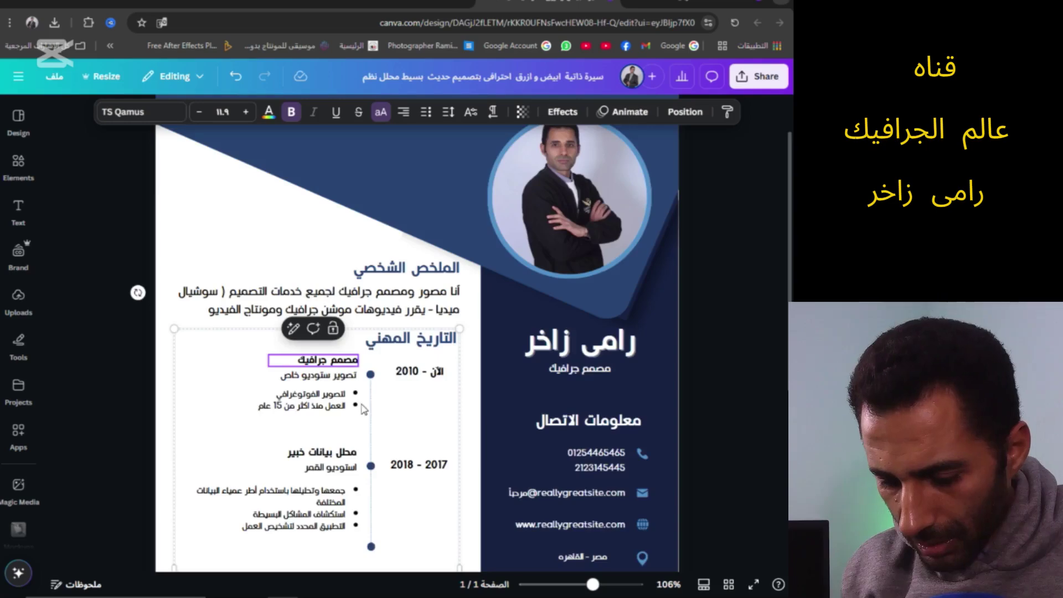
{"action": "scroll", "coordinate": [464, 376], "scroll_direction": "down", "scroll_amount": 2}
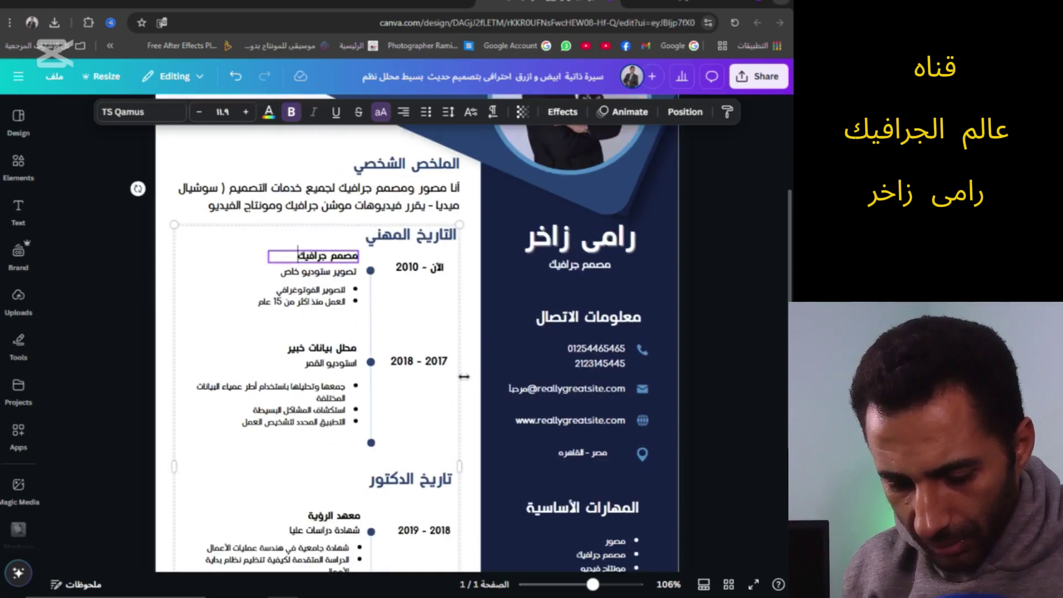
Retitle the second entry 'الكورسات' and change its subtitle line to 'تصميم جرافيك'
{"action": "left_click", "coordinate": [340, 367]}
{"action": "double_click", "coordinate": [341, 364]}
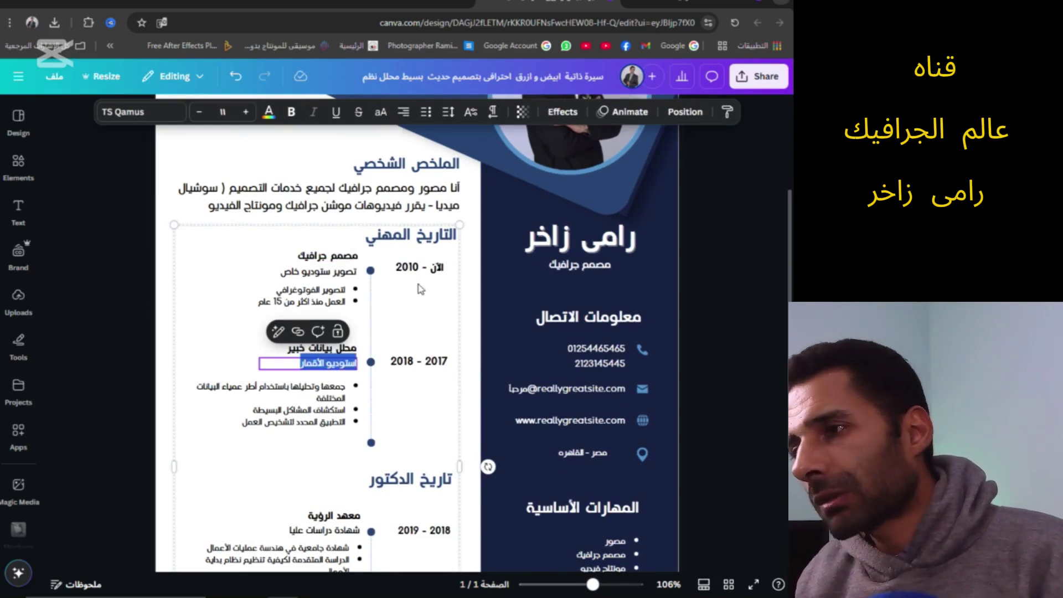
{"action": "triple_click", "coordinate": [336, 349]}
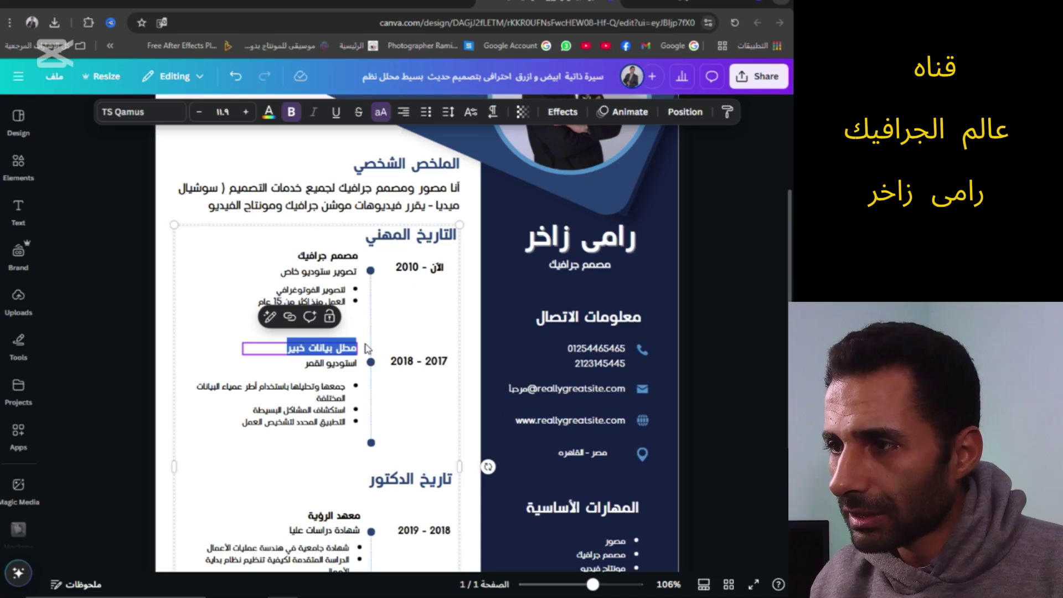
{"action": "type", "text": "الكورسات"}
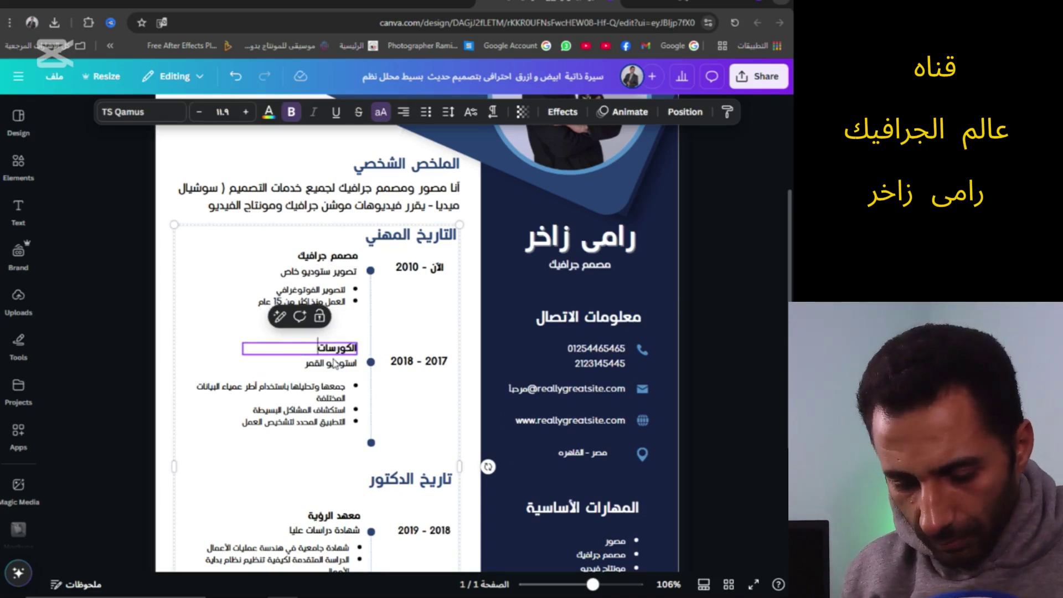
{"action": "left_click", "coordinate": [338, 364]}
{"action": "double_click", "coordinate": [338, 364]}
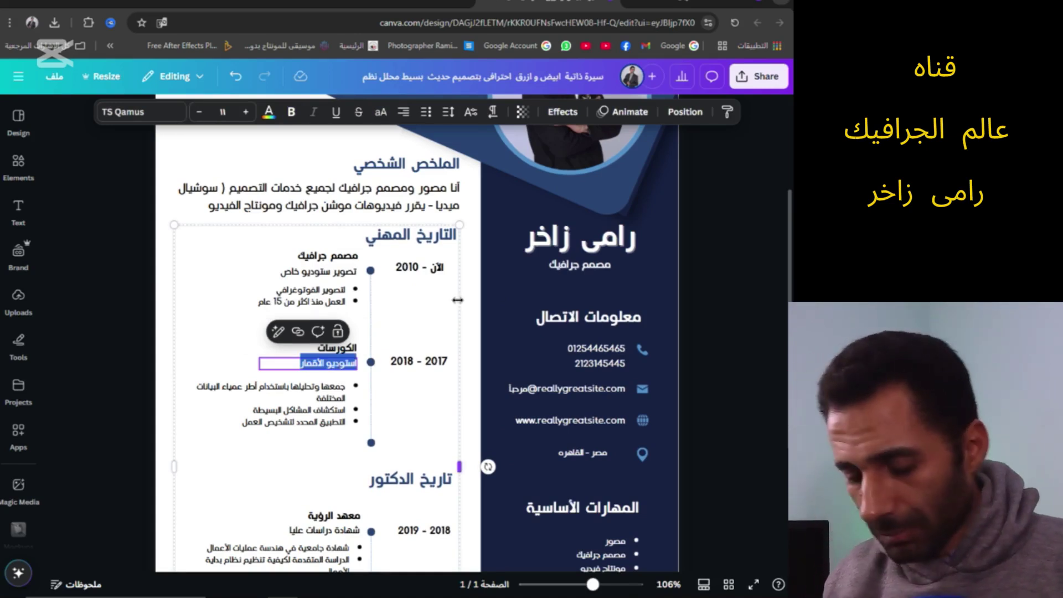
{"action": "type", "text": "جرافيك ديزين"}
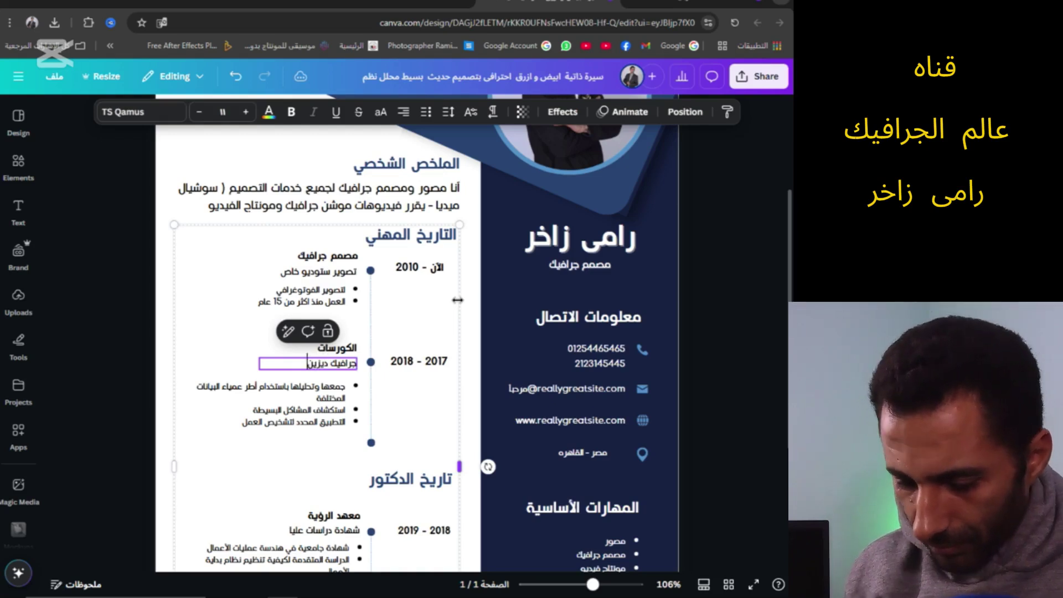
Replace its bullets with المركز الثقافي الروسى, كورسات من الانترنت and كورسات تعليميه خاصه
{"action": "left_click", "coordinate": [336, 391]}
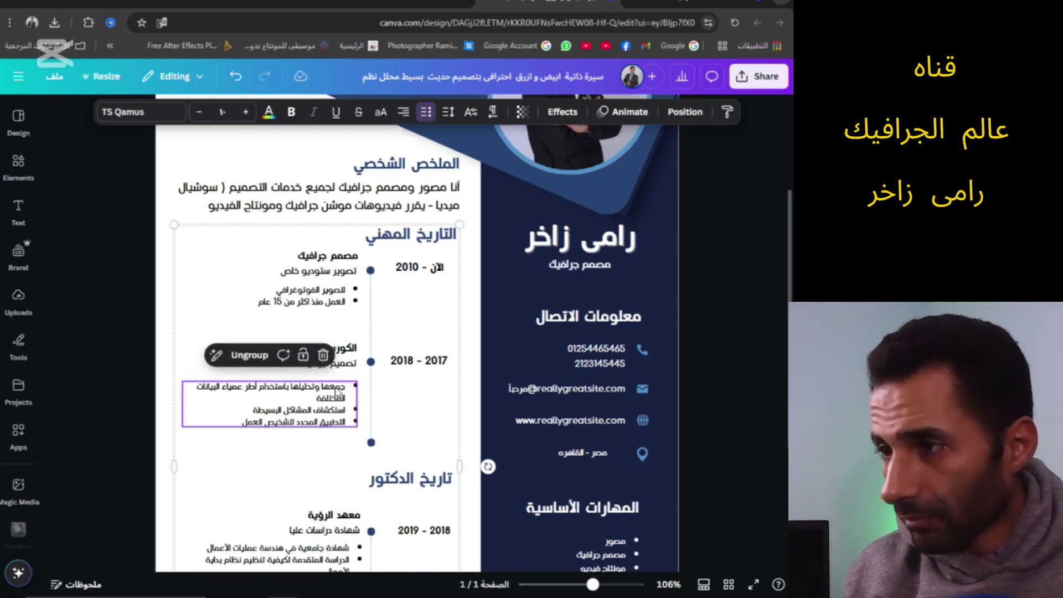
{"action": "triple_click", "coordinate": [337, 391]}
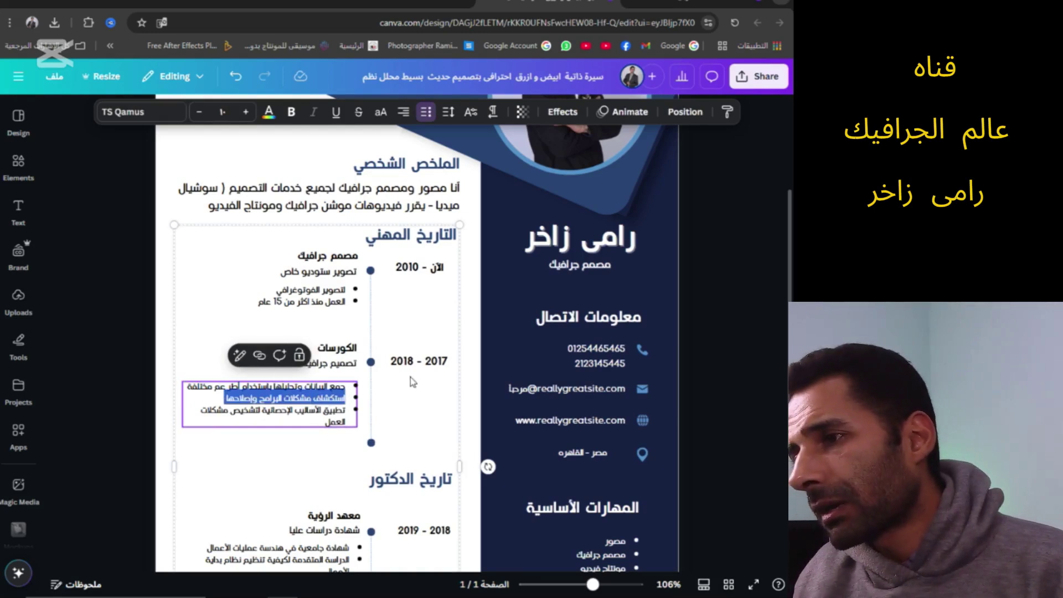
{"action": "key", "text": "ctrl+a"}
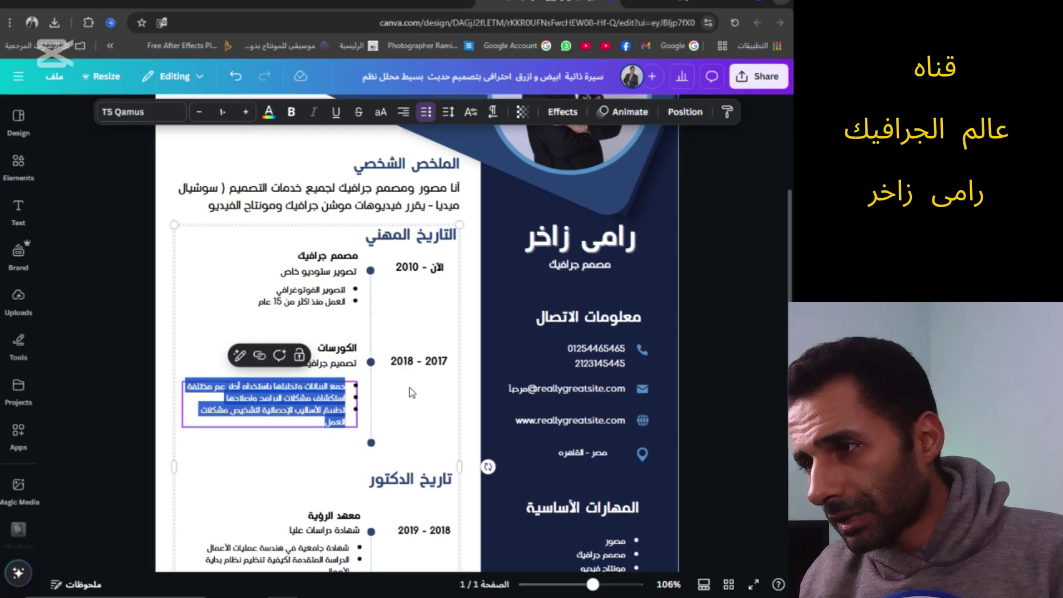
{"action": "type", "text": "المركز الثقافى الروسى"}
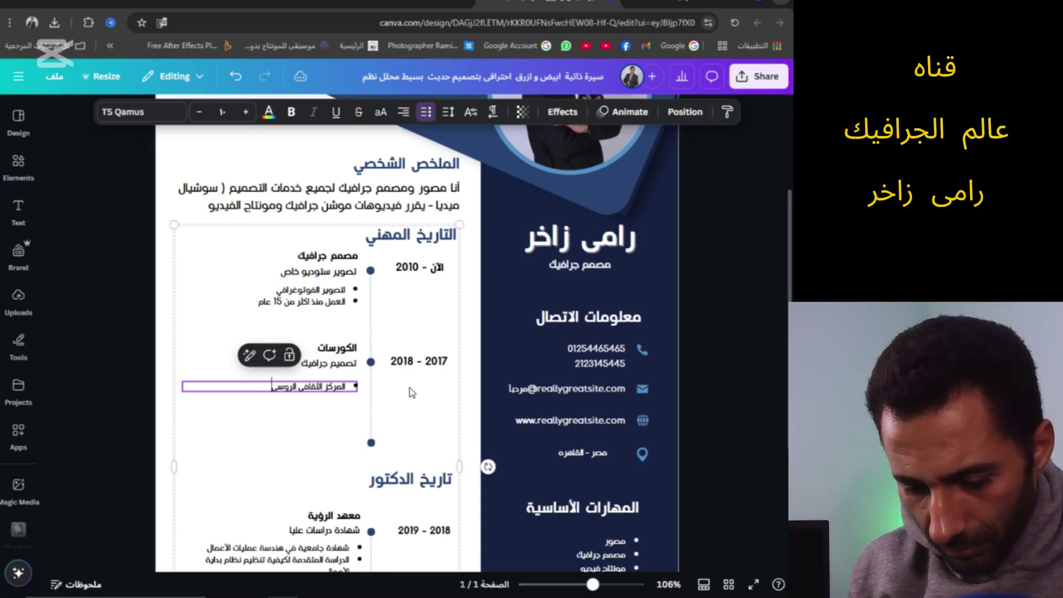
{"action": "key", "text": "Return"}
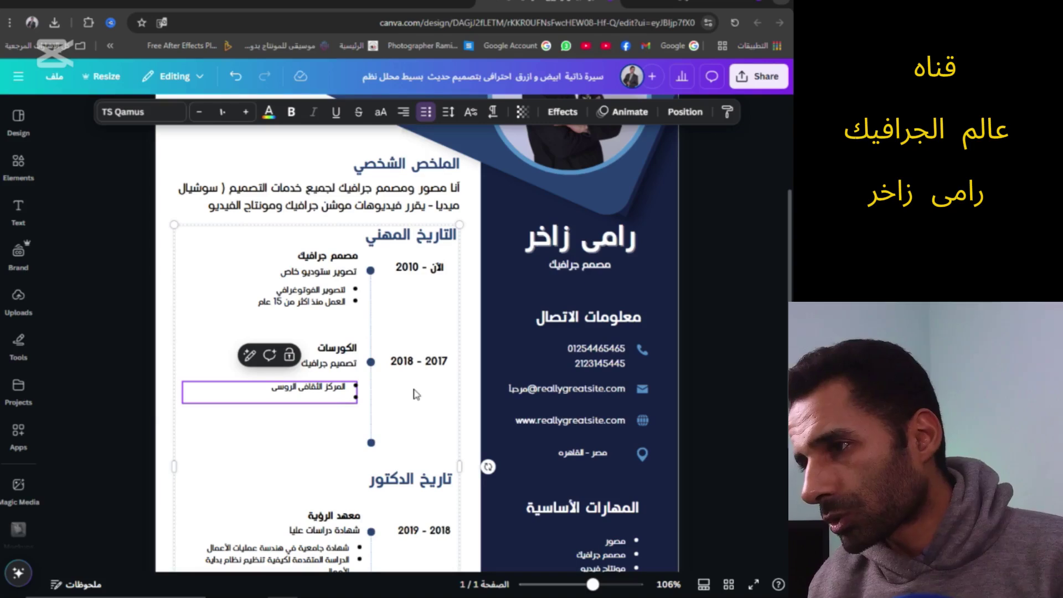
{"action": "type", "text": "كورسات من الانترنت"}
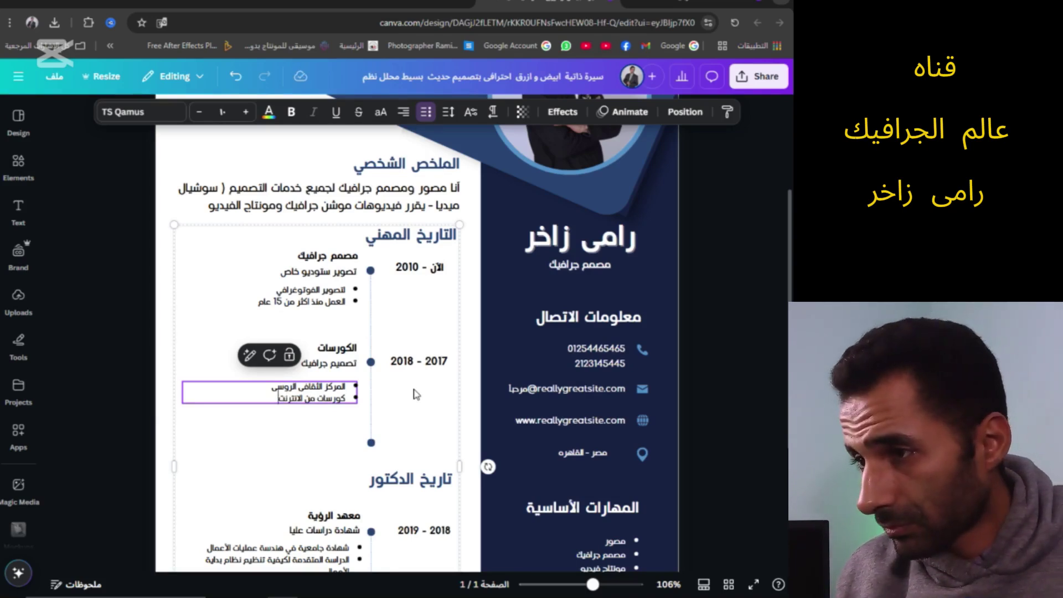
{"action": "key", "text": "Return"}
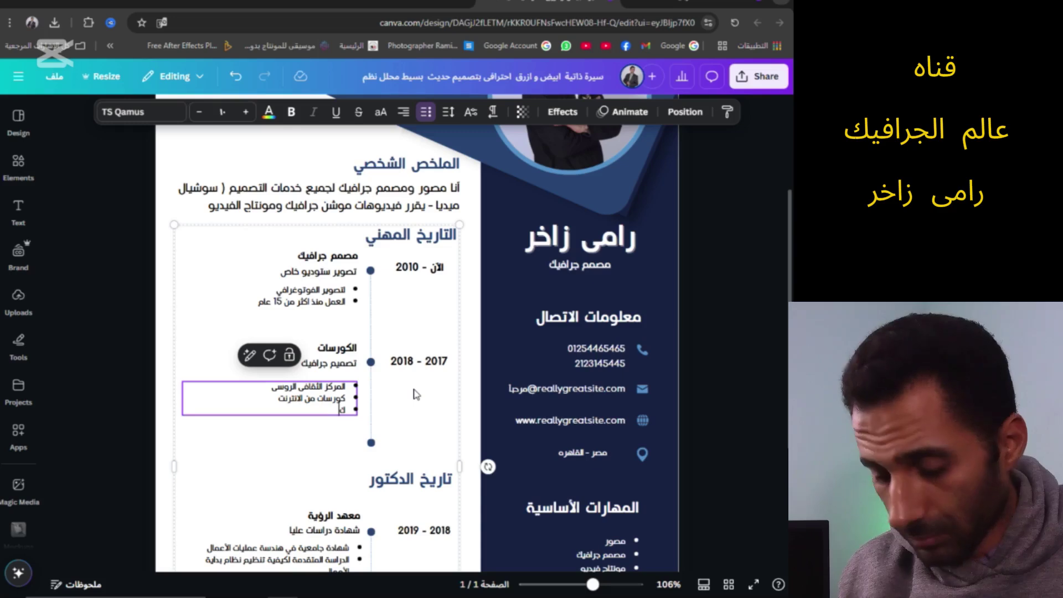
{"action": "type", "text": "كورسات تعليميه خاص"}
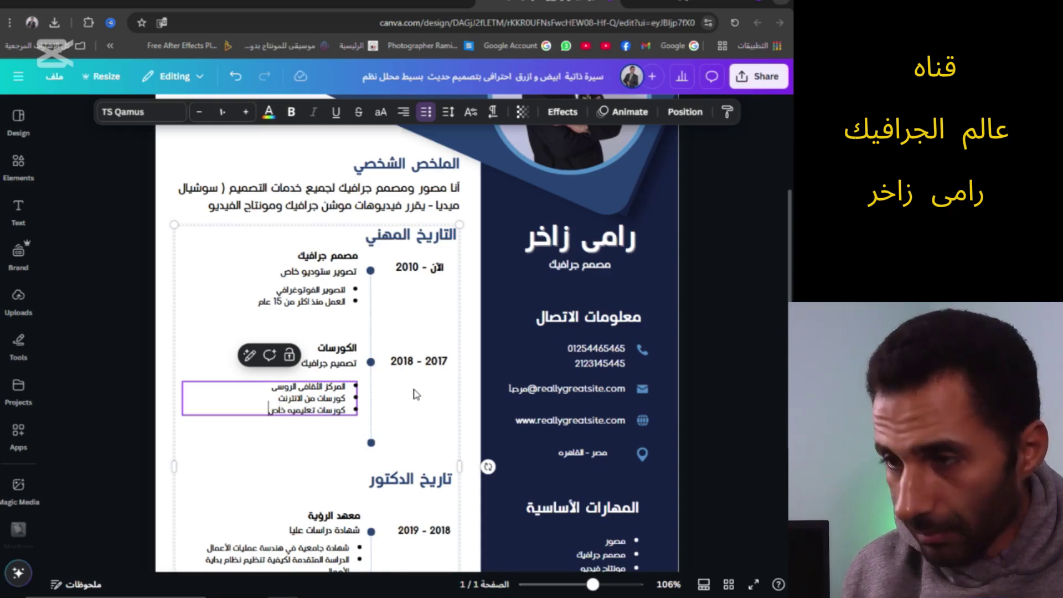
{"action": "key", "text": "Return"}
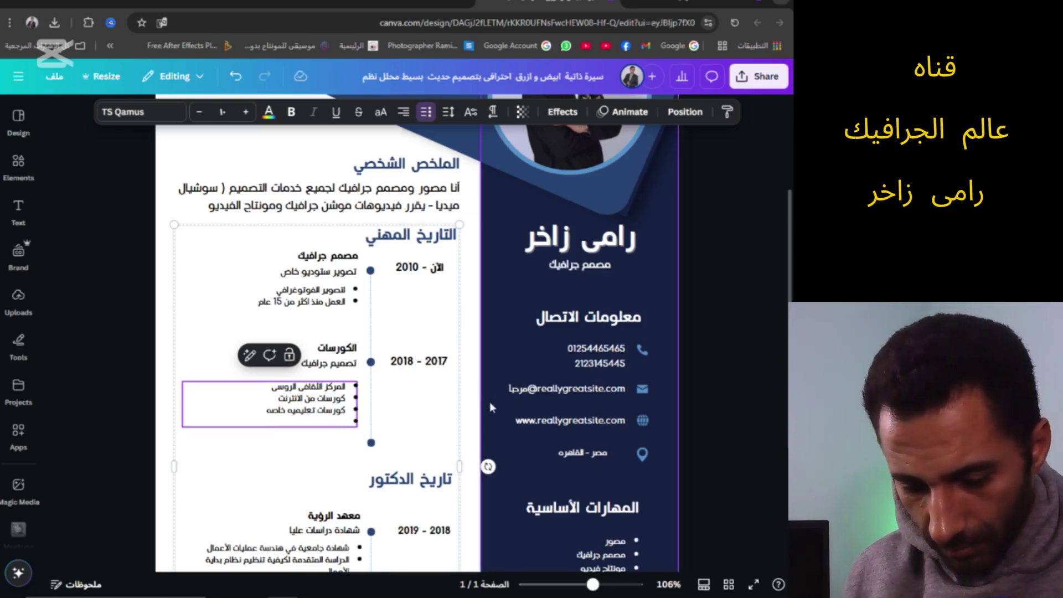
{"action": "key", "text": "BackSpace"}
{"action": "scroll", "coordinate": [379, 404], "scroll_direction": "down", "scroll_amount": 2}
Rename the section heading to 'اللغات' and make its first entry 'اللغة العربية'
{"action": "scroll", "coordinate": [379, 404], "scroll_direction": "down", "scroll_amount": 3}
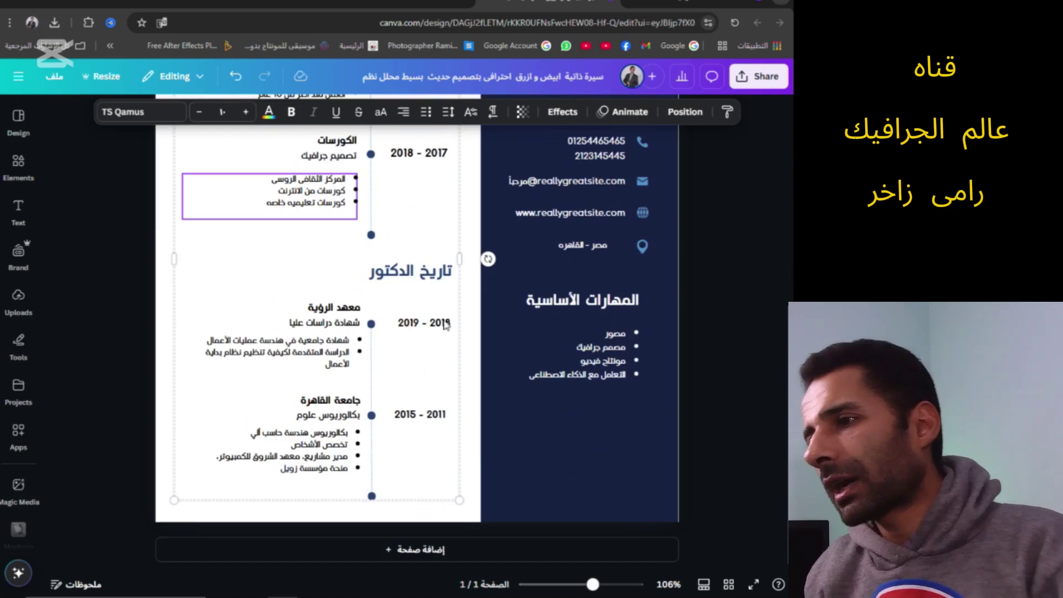
{"action": "left_click", "coordinate": [416, 269]}
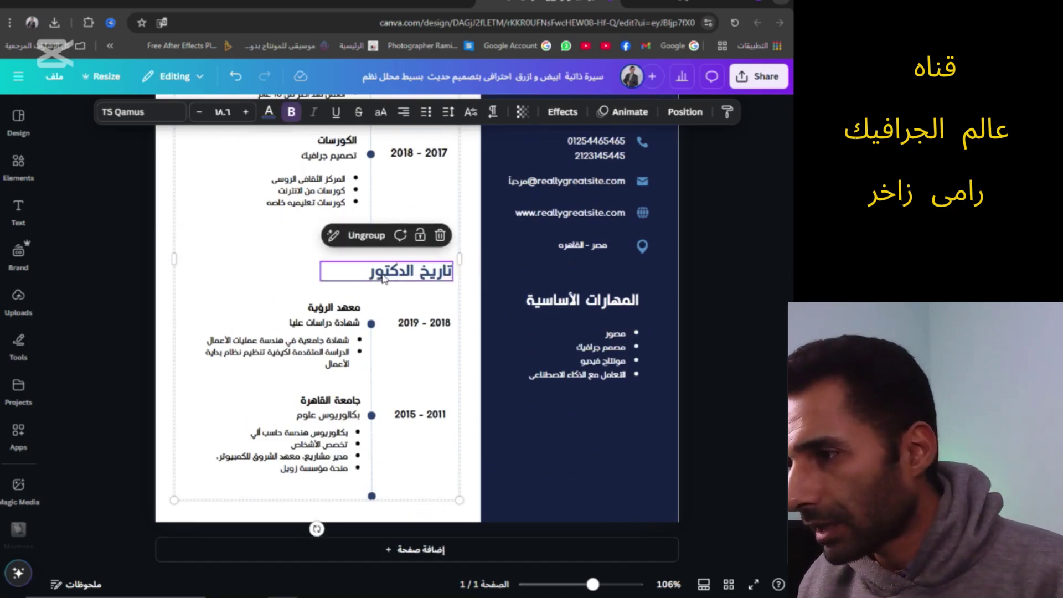
{"action": "key", "text": "ctrl+z"}
{"action": "key", "text": "ctrl+z"}
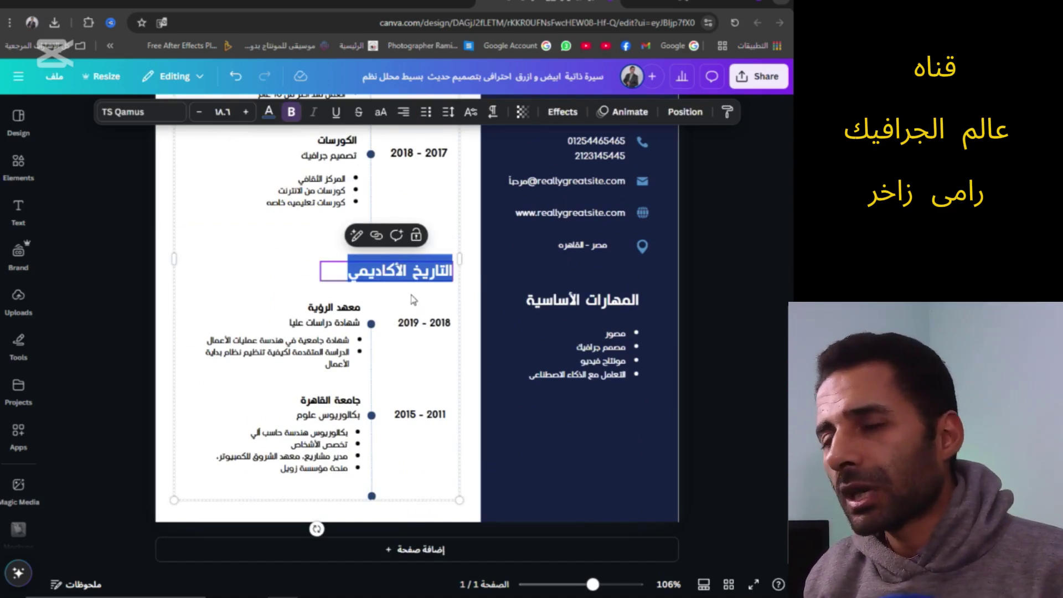
{"action": "type", "text": "اللغات"}
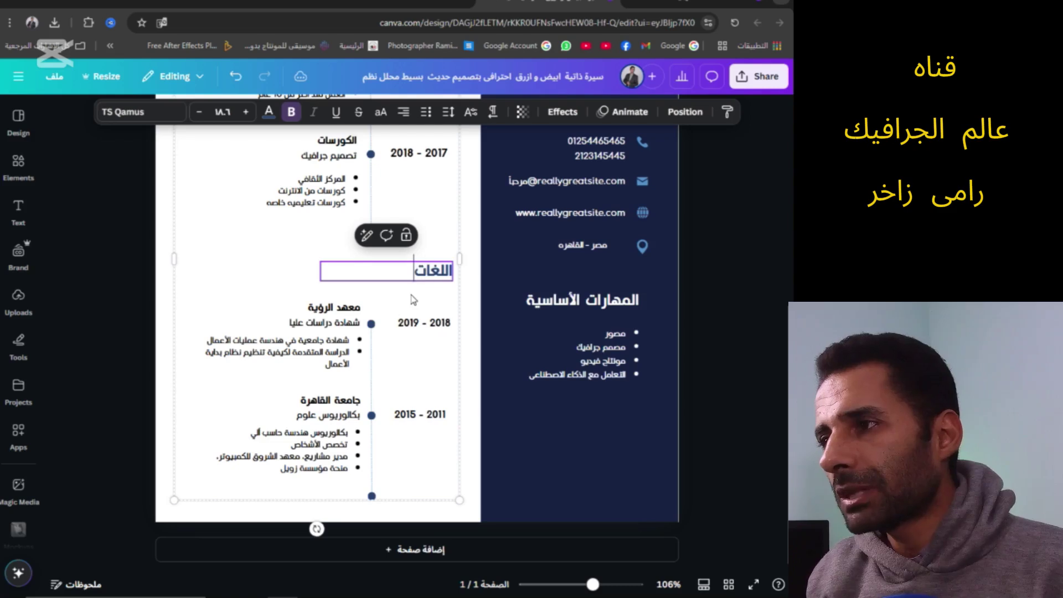
{"action": "double_click", "coordinate": [365, 305]}
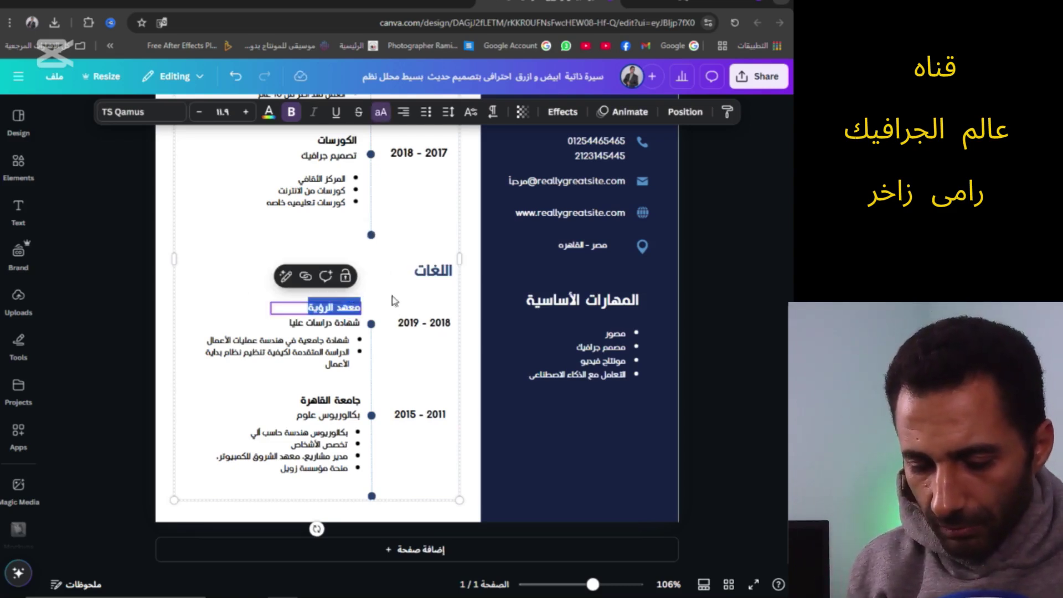
{"action": "key", "text": "BackSpace"}
{"action": "type", "text": "ال"}
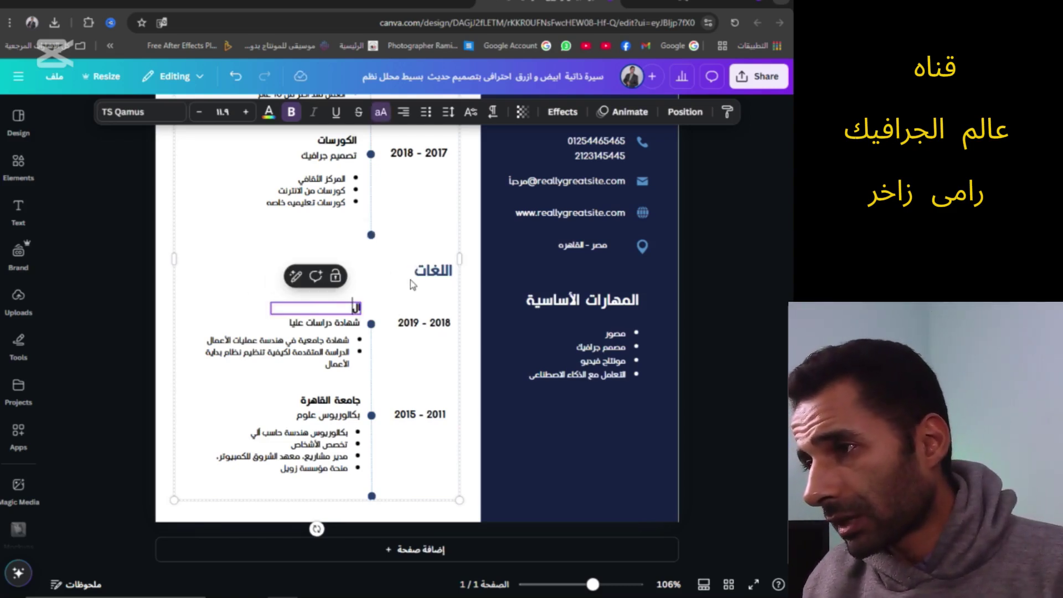
{"action": "type", "text": "لغة"}
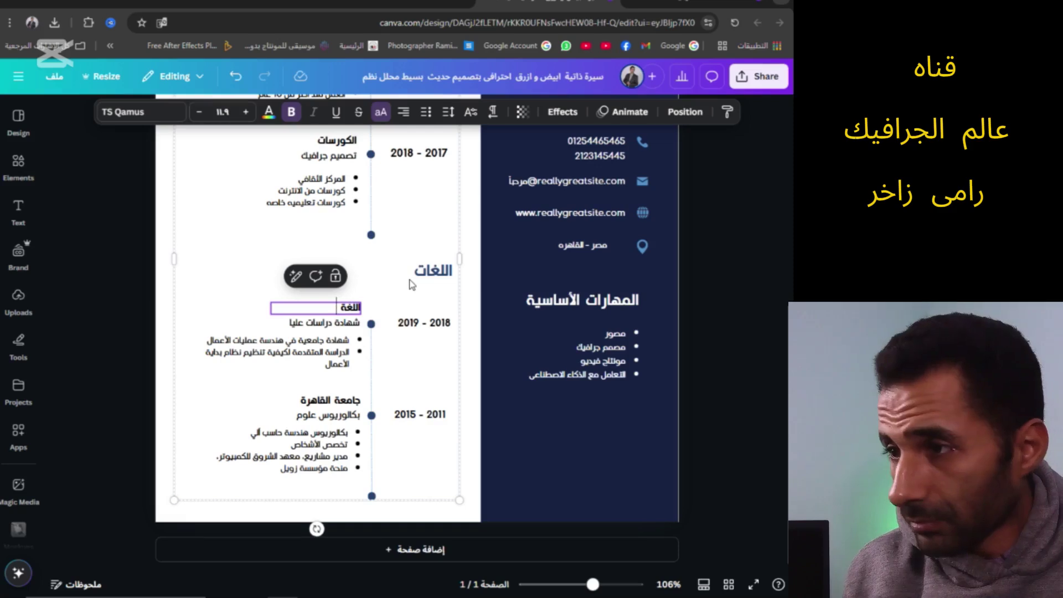
{"action": "type", "text": "العربيه"}
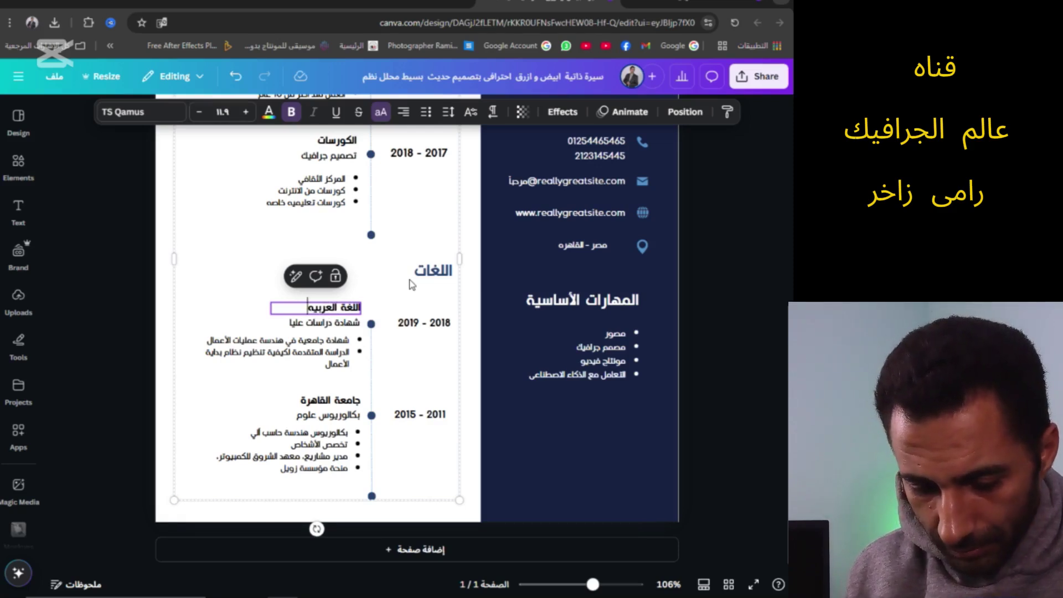
Set the Arabic entry's level to 'اللغة الام', deleting its bullet list and 2019 - 2018 date
{"action": "triple_click", "coordinate": [341, 327]}
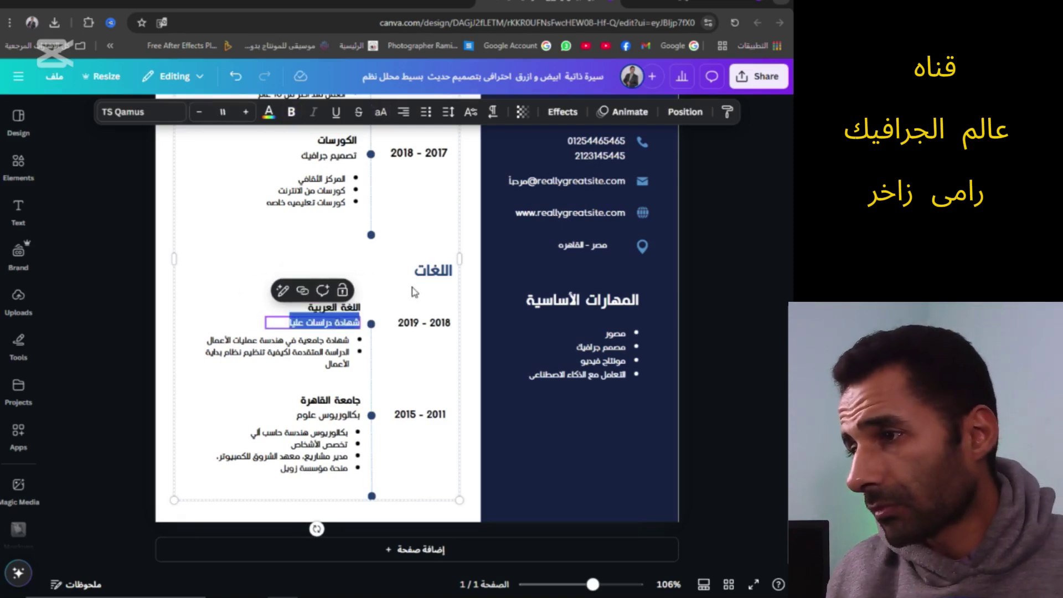
{"action": "type", "text": "اللغة الام"}
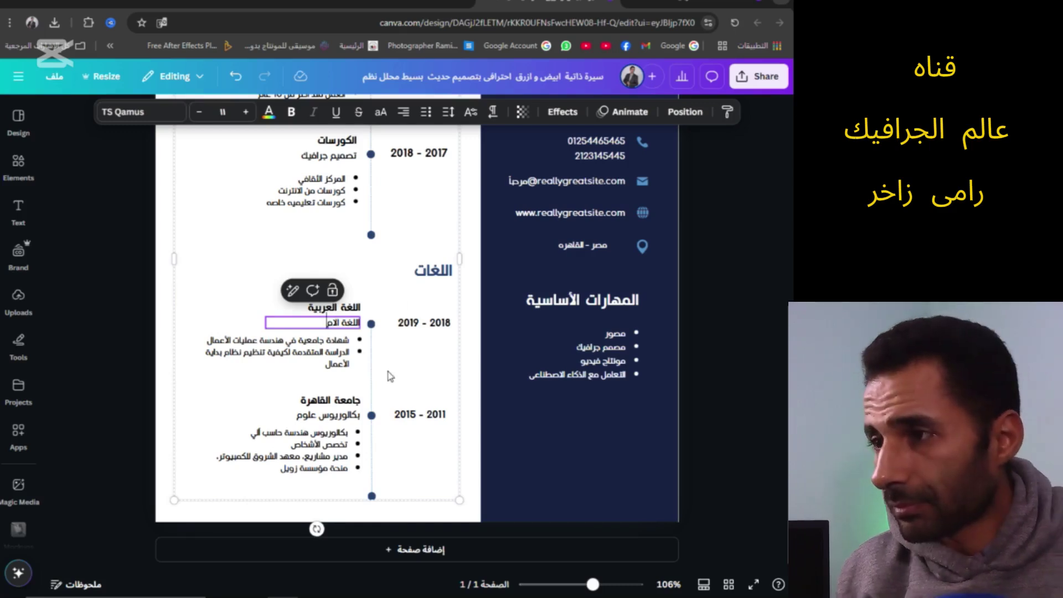
{"action": "left_click", "coordinate": [358, 353]}
{"action": "key", "text": "Delete"}
{"action": "left_click", "coordinate": [424, 323]}
{"action": "key", "text": "Delete"}
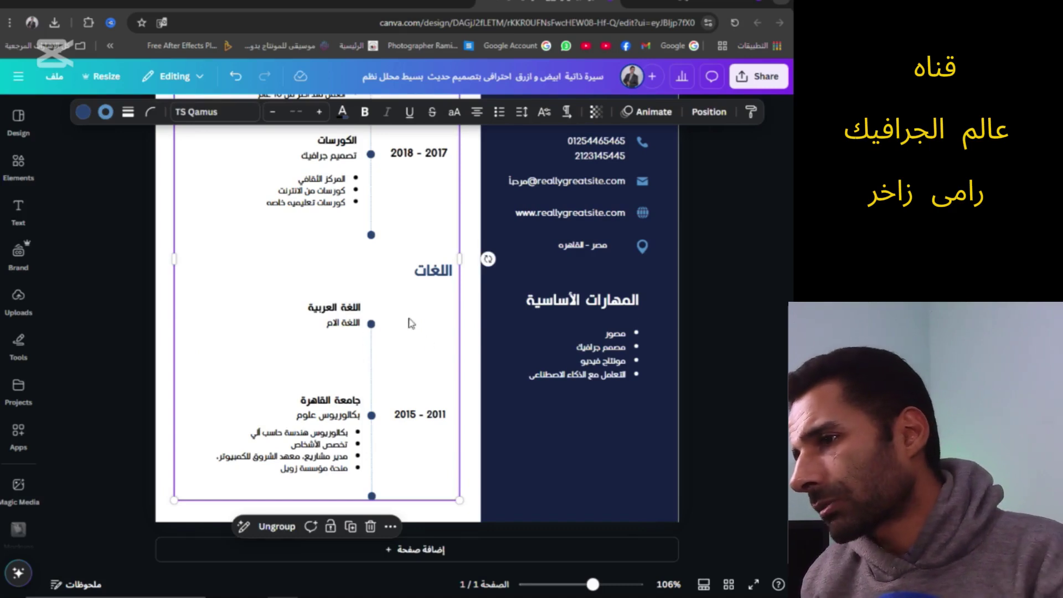
Turn the next entry into 'اللغة الانجليزية' with the level 'مستوى جيد جدا'
{"action": "double_click", "coordinate": [331, 400]}
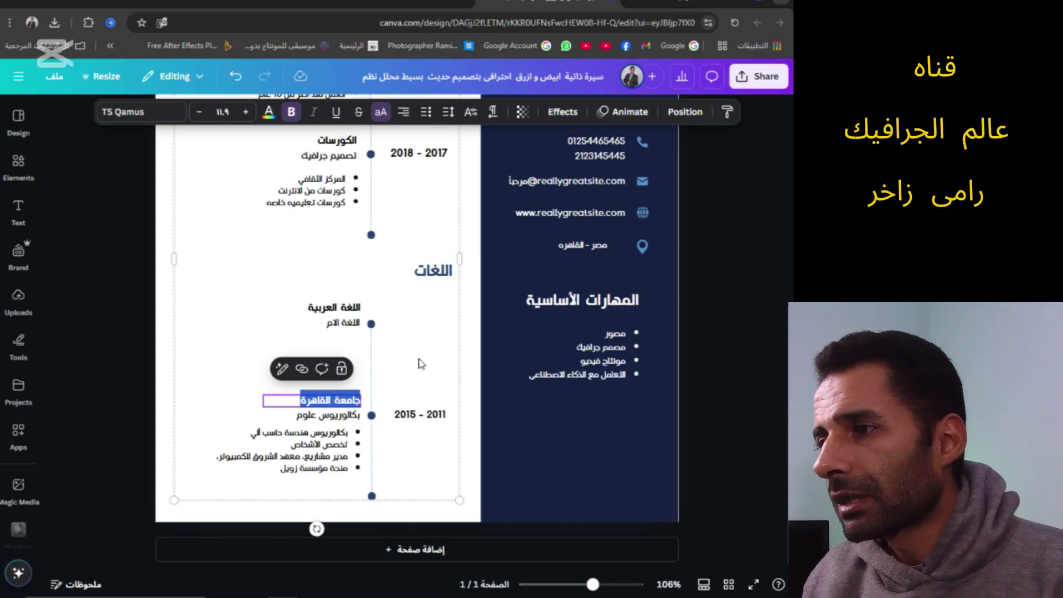
{"action": "type", "text": "اللغة"}
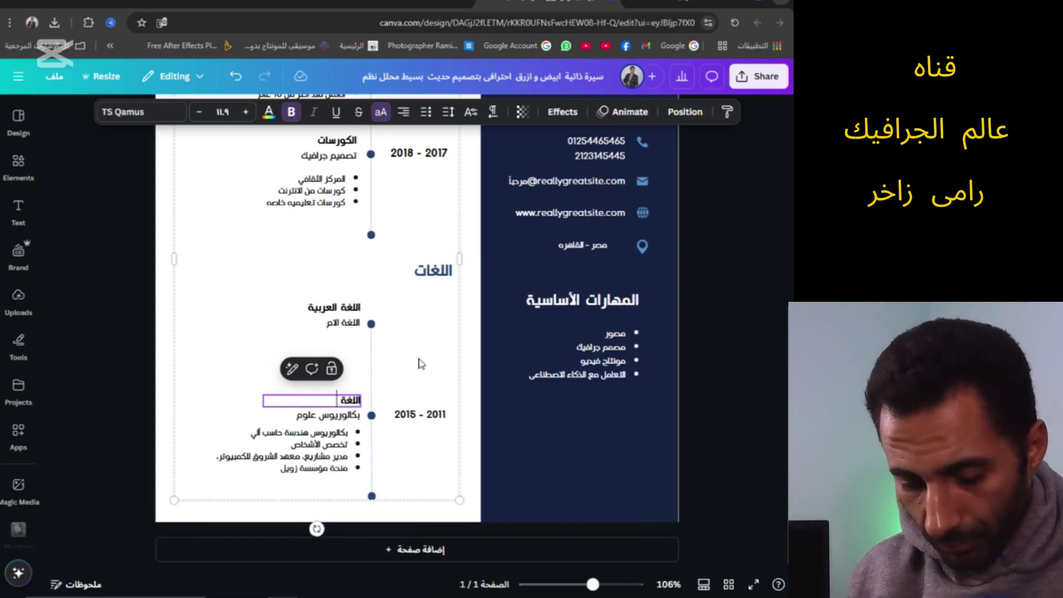
{"action": "type", "text": " الانجل"}
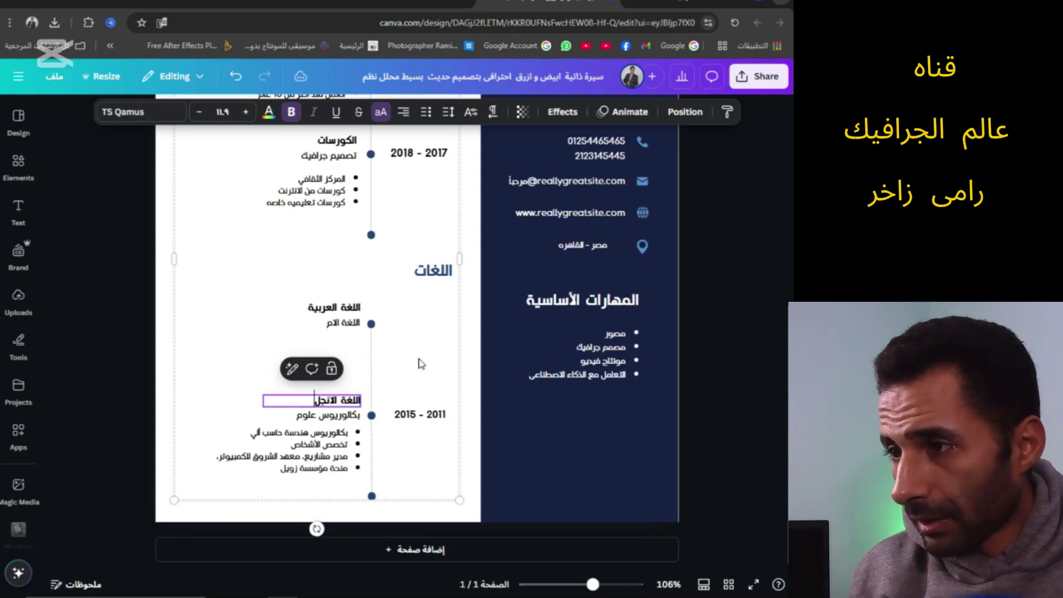
{"action": "type", "text": "يزية"}
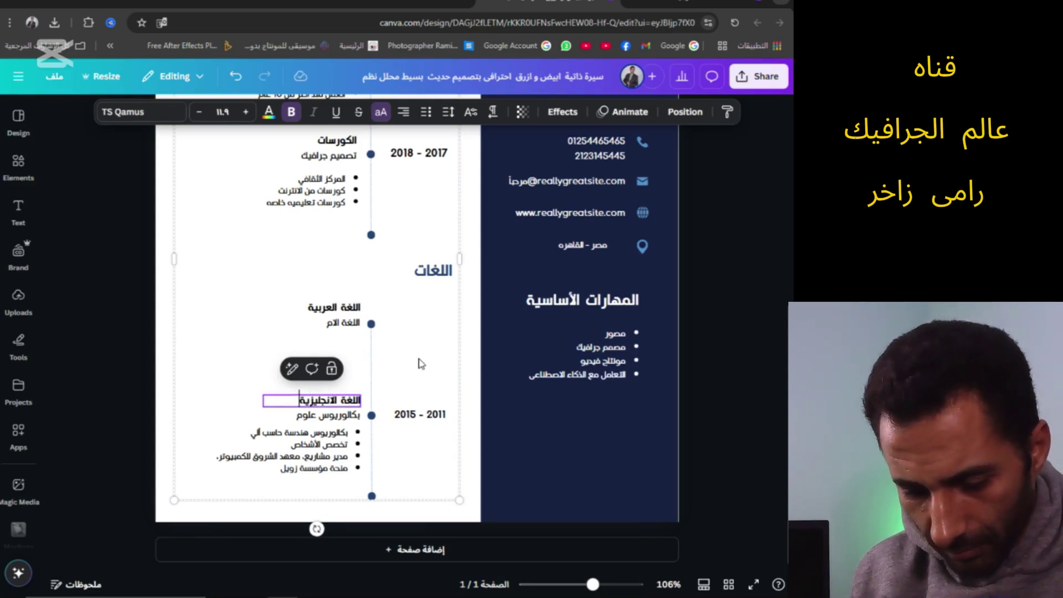
{"action": "key", "text": "Down"}
{"action": "key", "text": "shift+Home"}
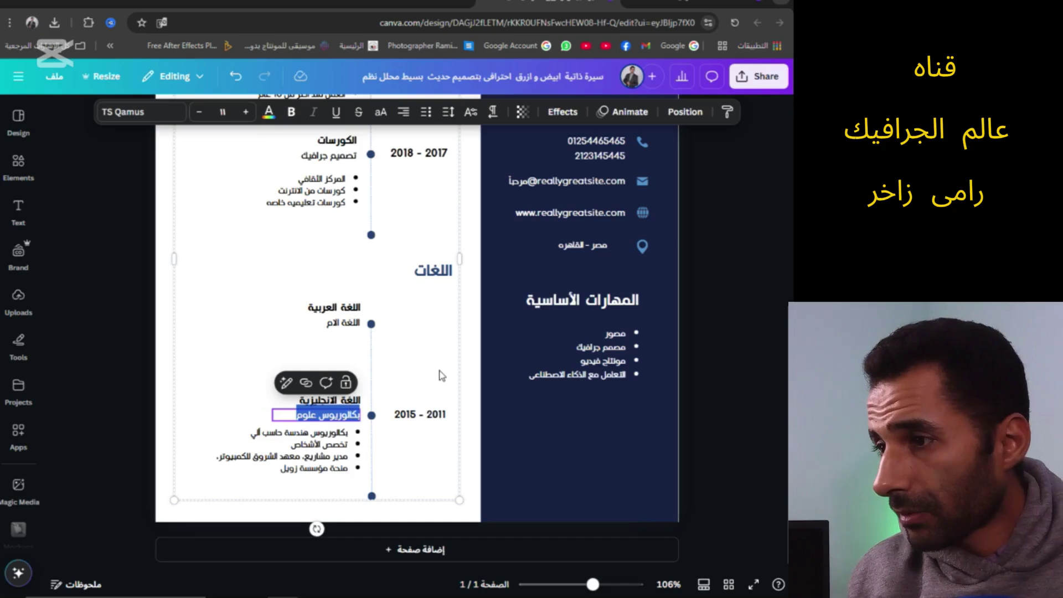
{"action": "key", "text": "BackSpace"}
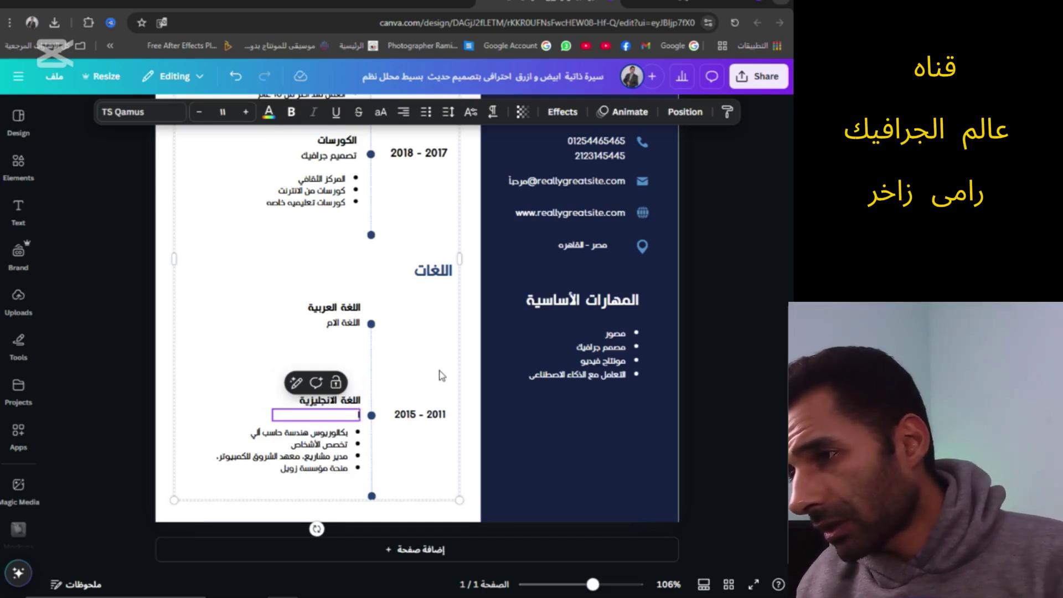
{"action": "type", "text": "مس"}
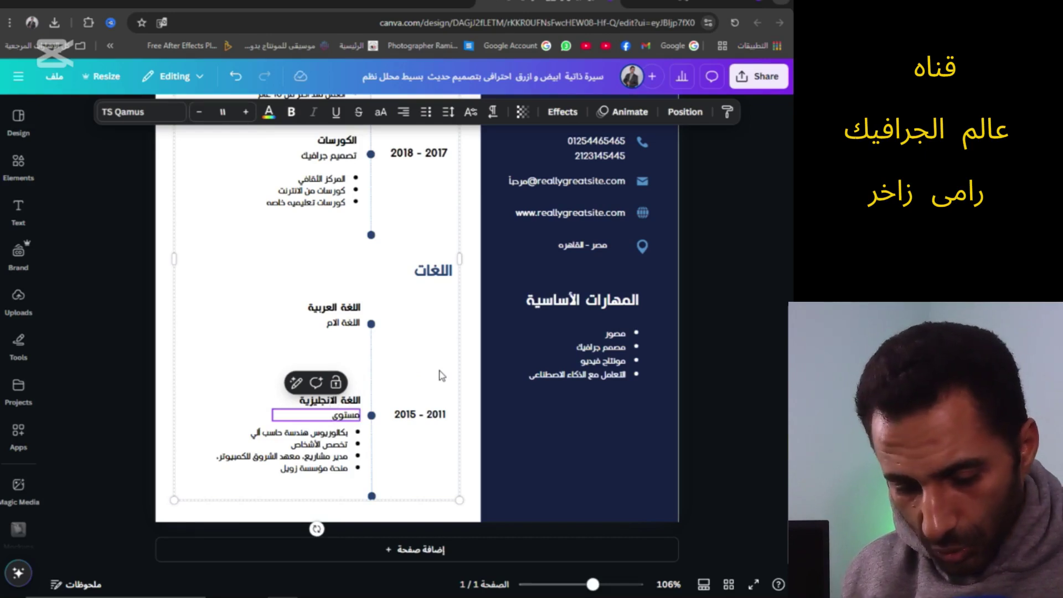
{"action": "type", "text": "توى جيد جدا"}
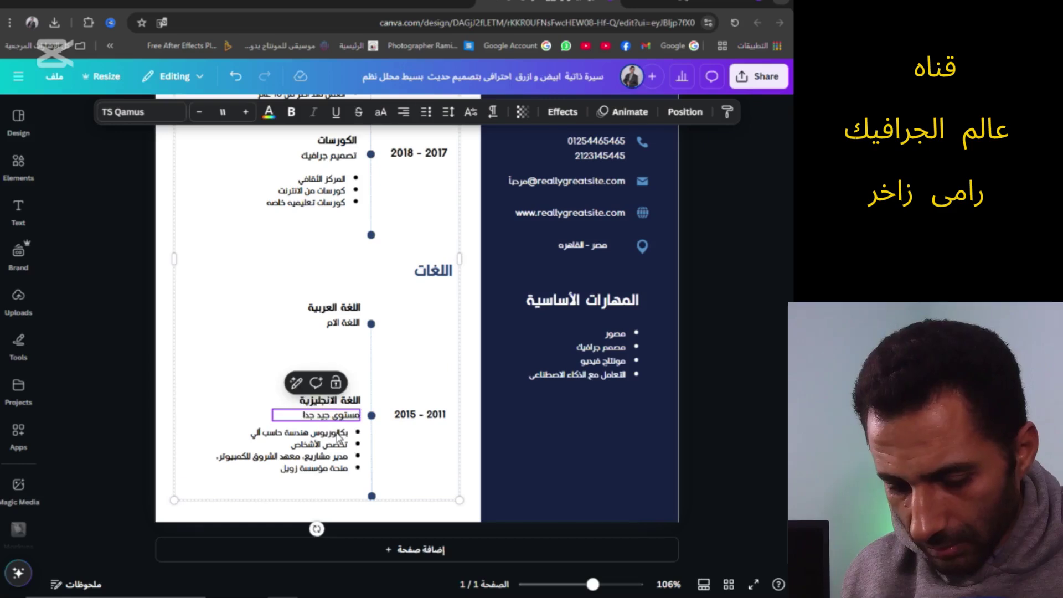
Delete all four leftover bullets under the English entry, including the degree and scholarship lines
{"action": "left_click", "coordinate": [338, 438]}
{"action": "triple_click", "coordinate": [335, 434]}
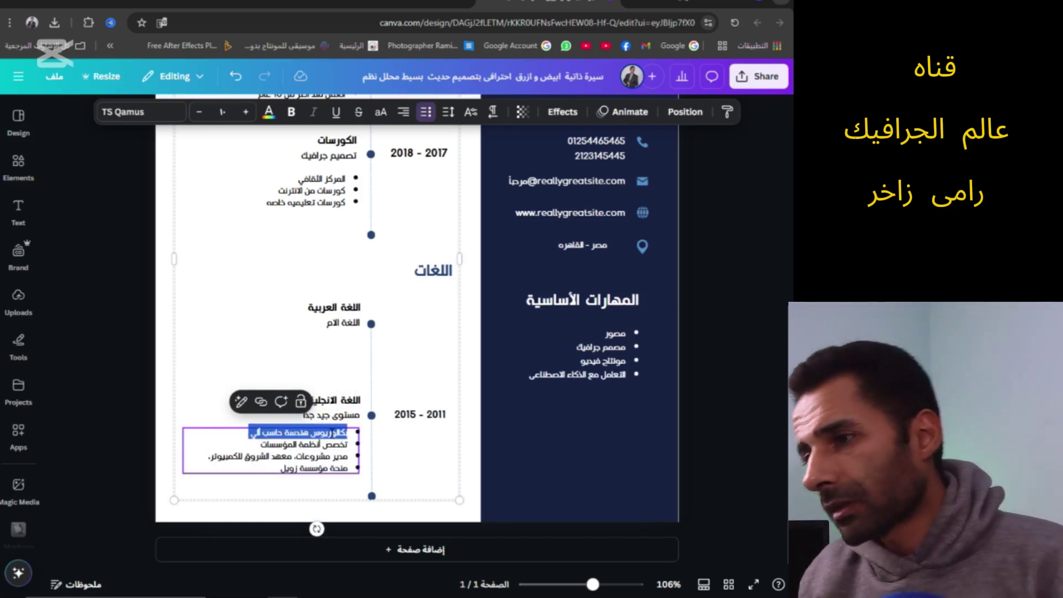
{"action": "key", "text": "BackSpace"}
{"action": "triple_click", "coordinate": [335, 444]}
{"action": "key", "text": "BackSpace"}
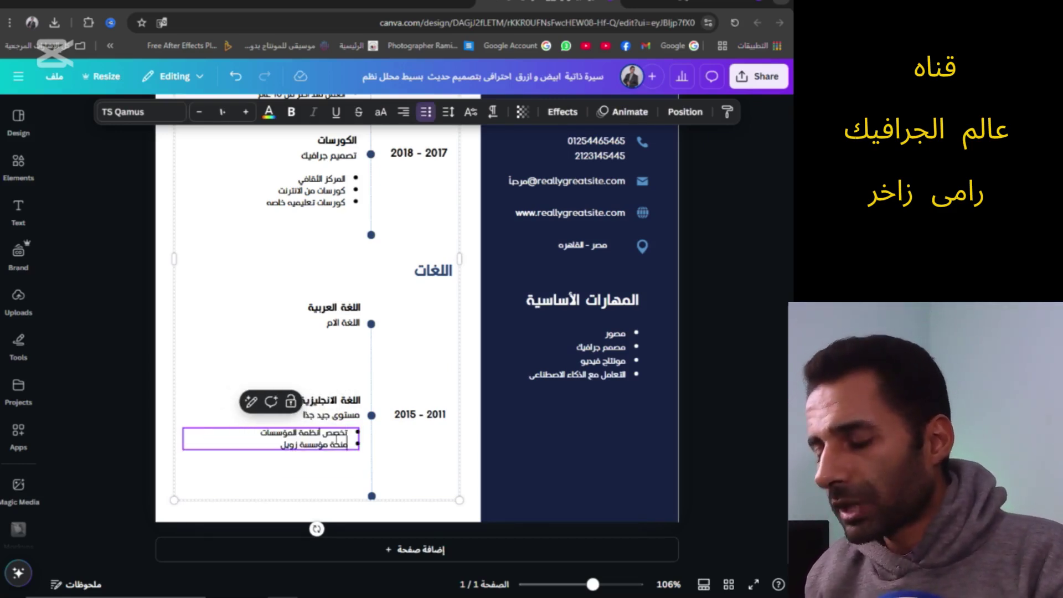
{"action": "triple_click", "coordinate": [334, 433]}
{"action": "key", "text": "BackSpace"}
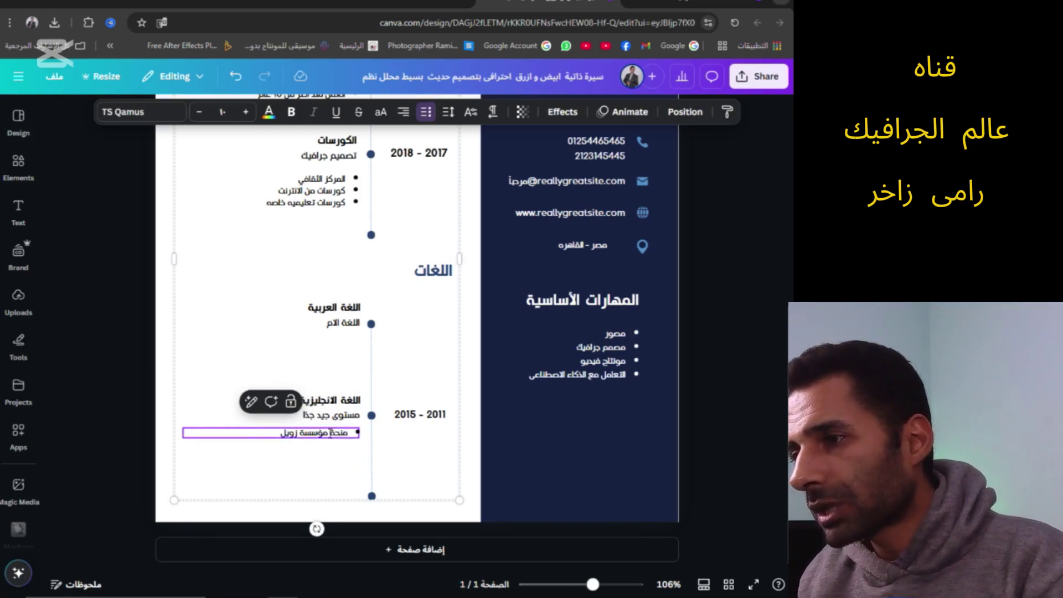
{"action": "triple_click", "coordinate": [330, 432]}
{"action": "key", "text": "BackSpace"}
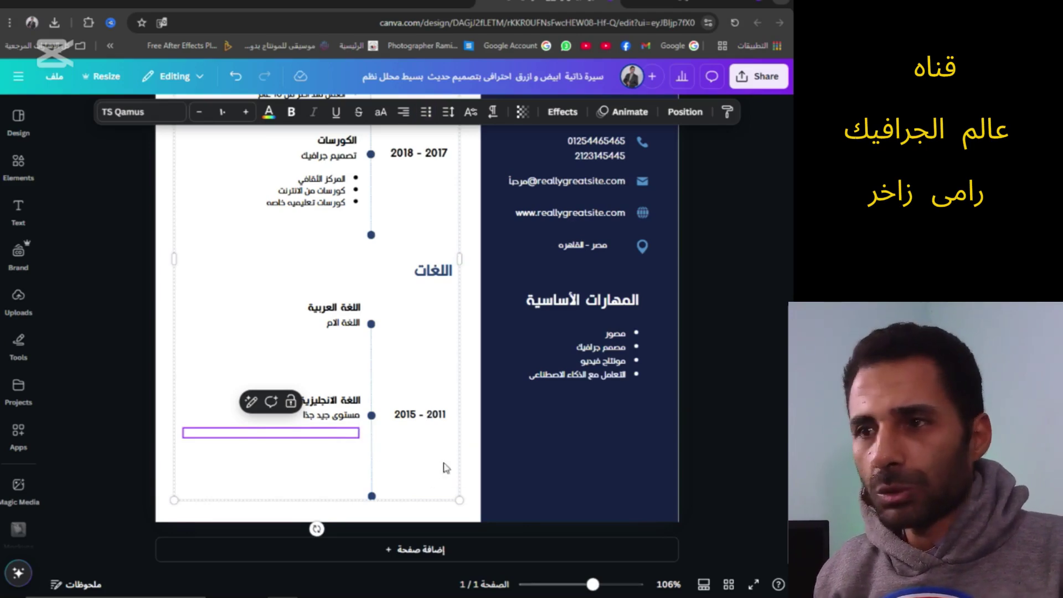
{"action": "scroll", "coordinate": [566, 377], "scroll_direction": "up", "scroll_amount": 7}
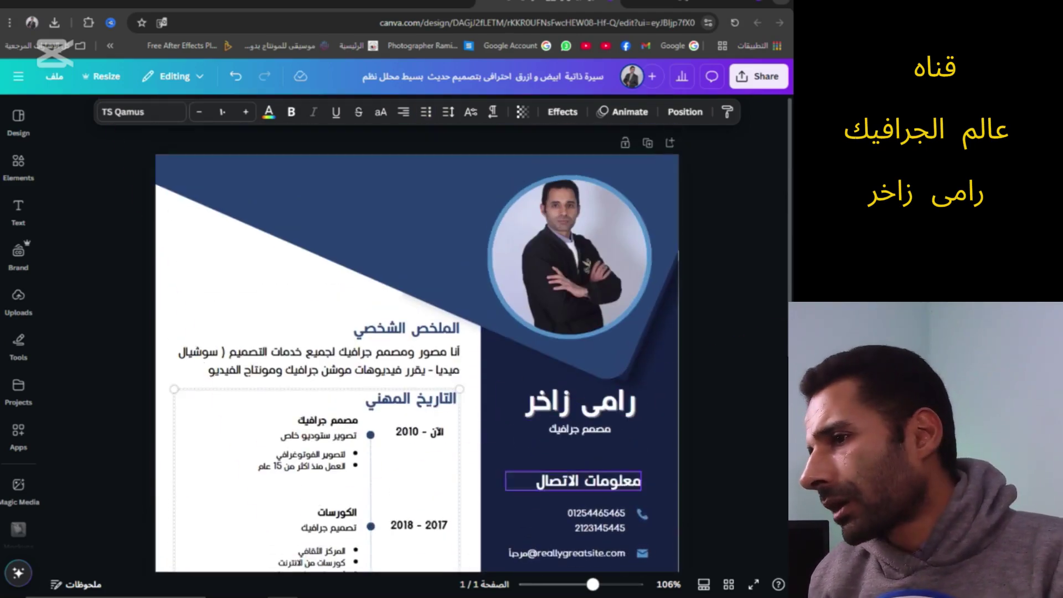
Download the CV as a PDF Standard file and minimize the browser to the desktop
{"action": "scroll", "coordinate": [516, 385], "scroll_direction": "down", "scroll_amount": 4}
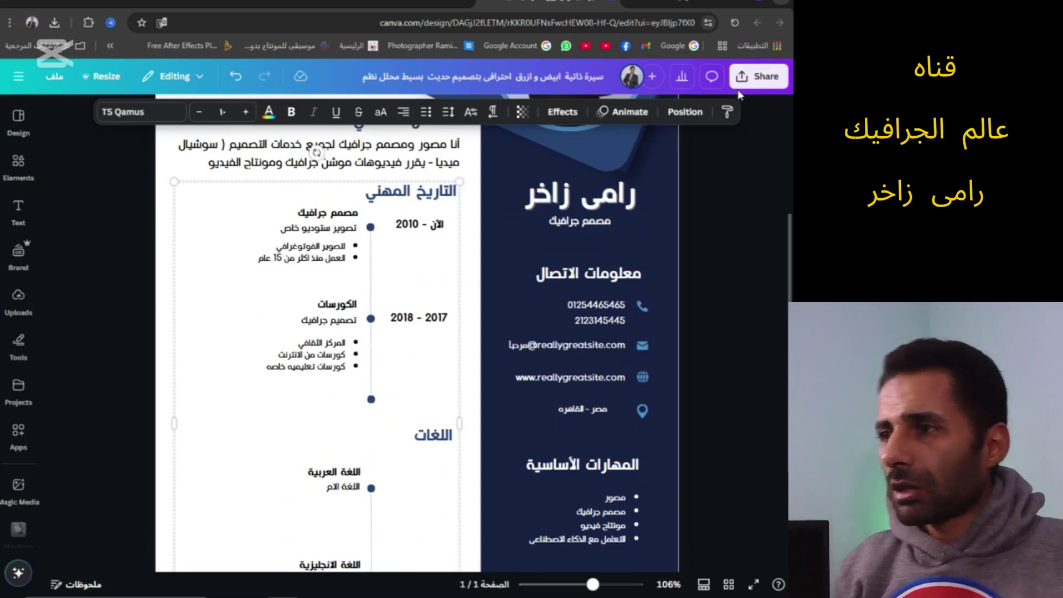
{"action": "left_click", "coordinate": [759, 78]}
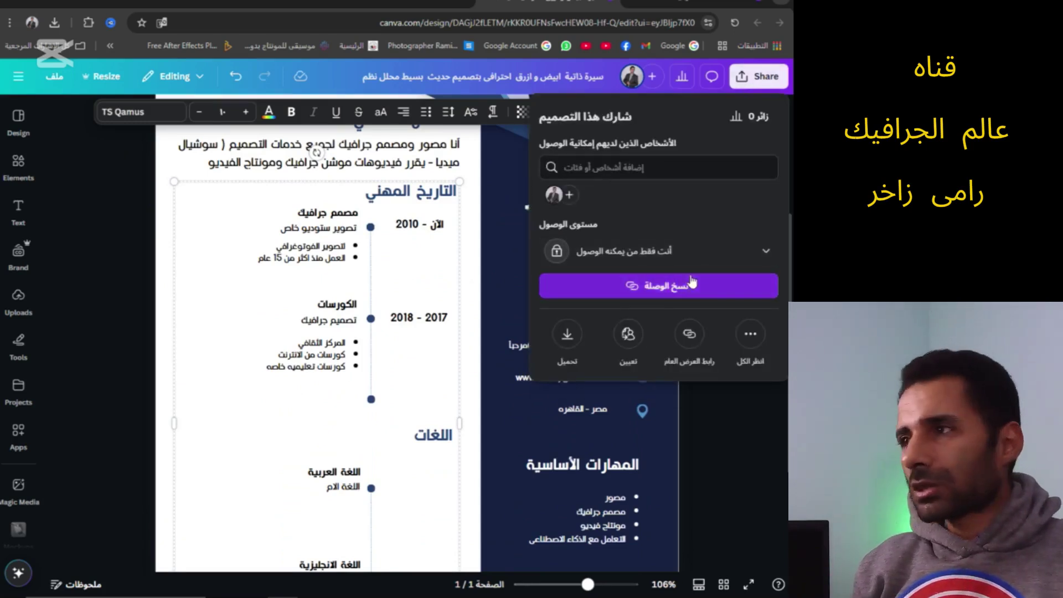
{"action": "left_click", "coordinate": [568, 335]}
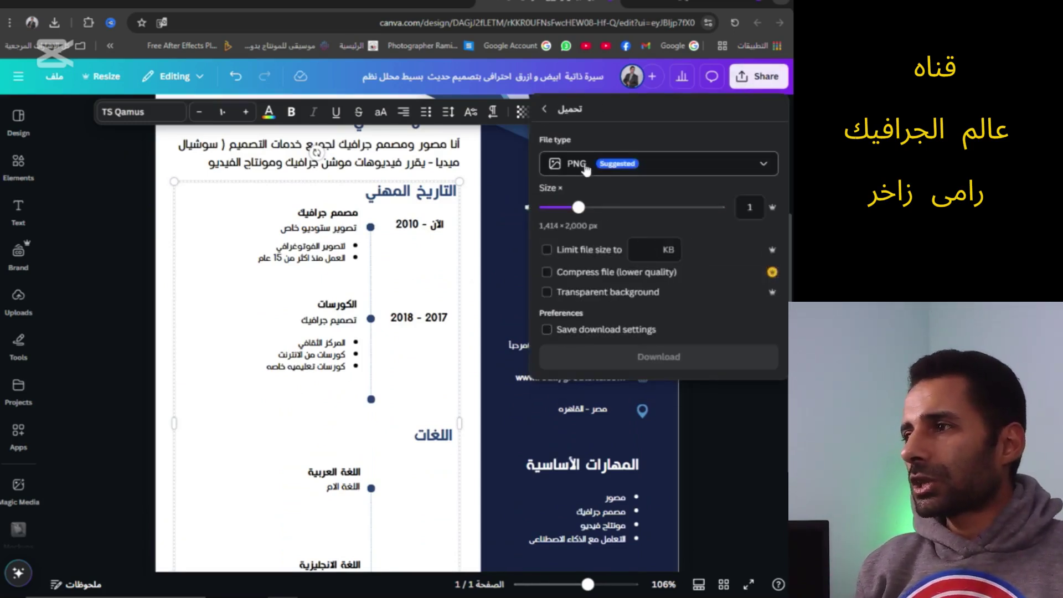
{"action": "left_click", "coordinate": [674, 166]}
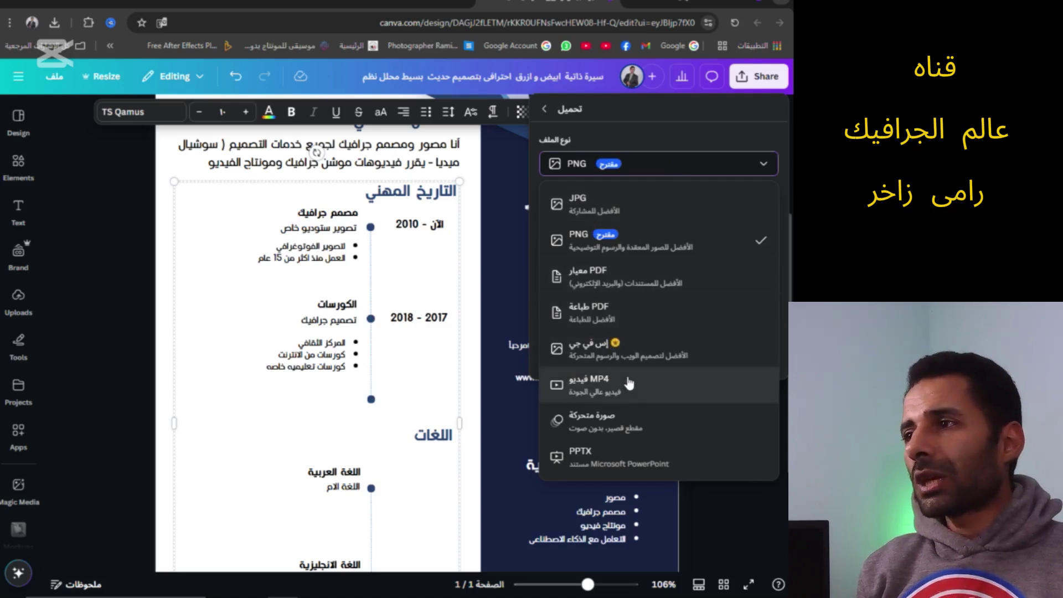
{"action": "left_click", "coordinate": [604, 280]}
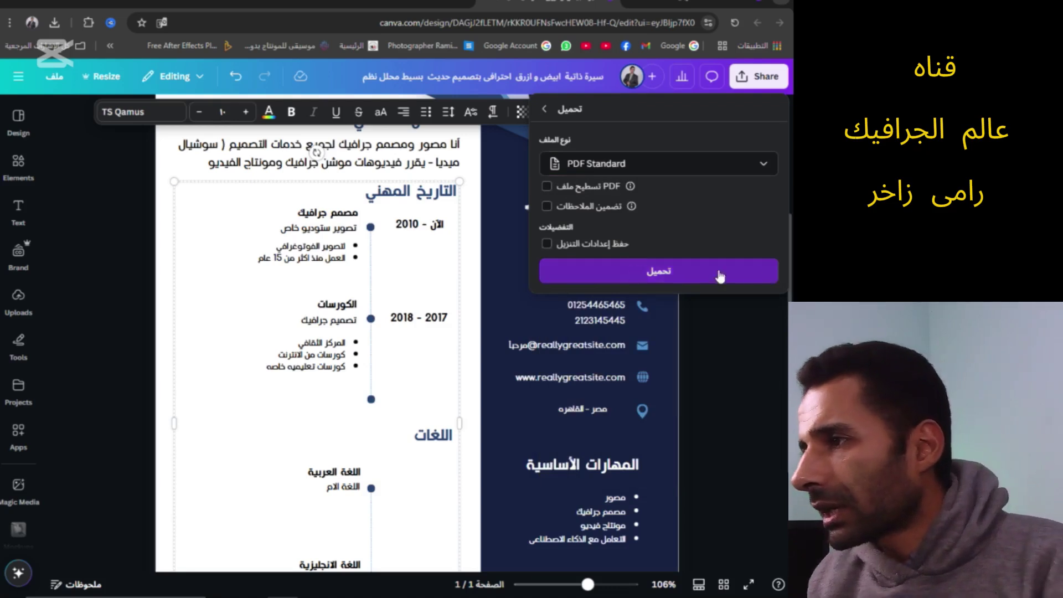
{"action": "left_click", "coordinate": [685, 271]}
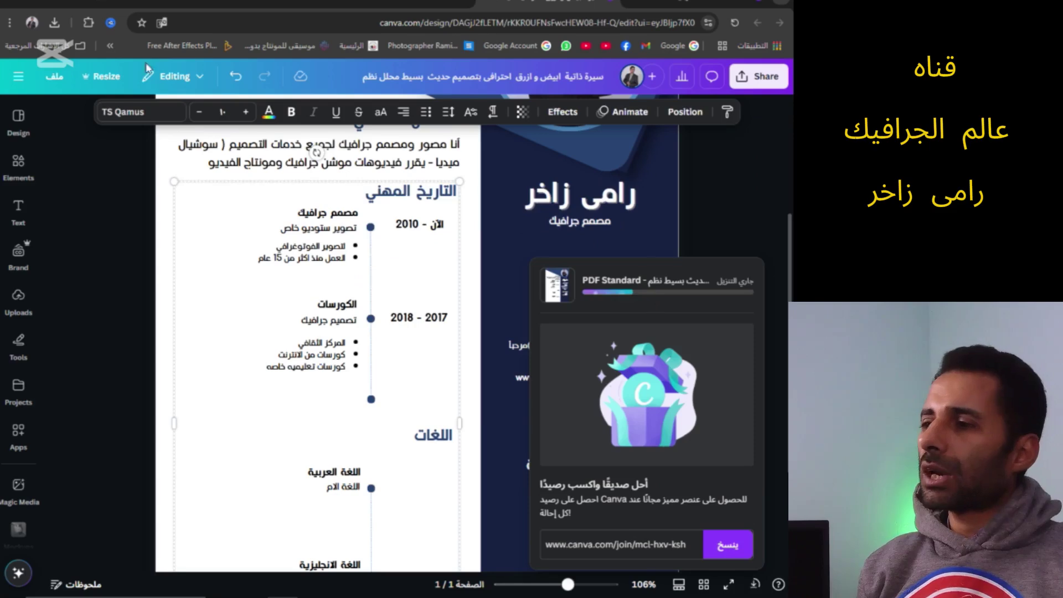
{"action": "key", "text": "super+d"}
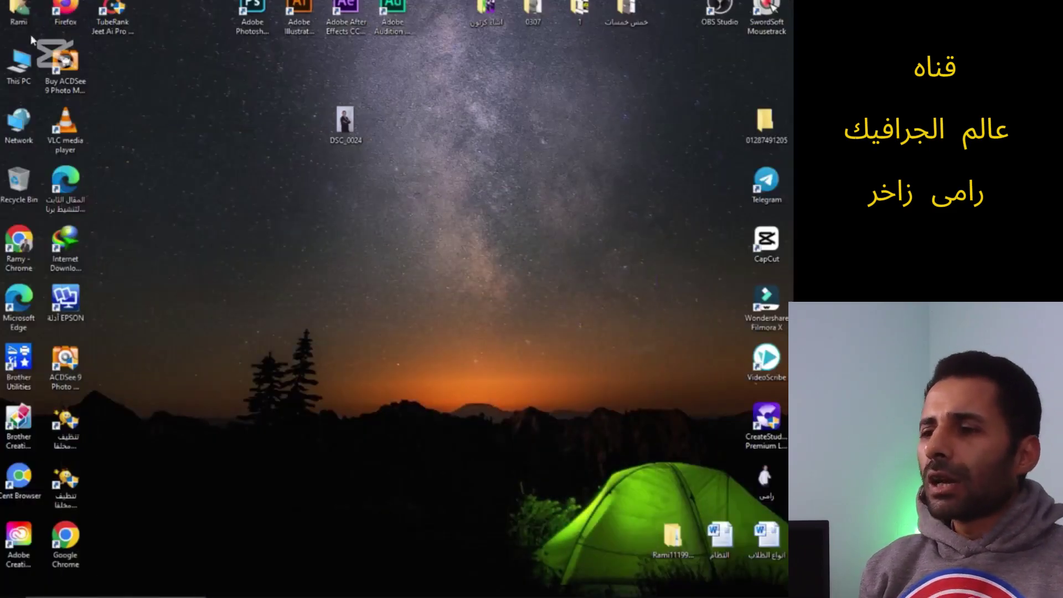
From the home folder's Downloads, drag the CV PDF onto Chrome to open it
{"action": "double_click", "coordinate": [19, 14]}
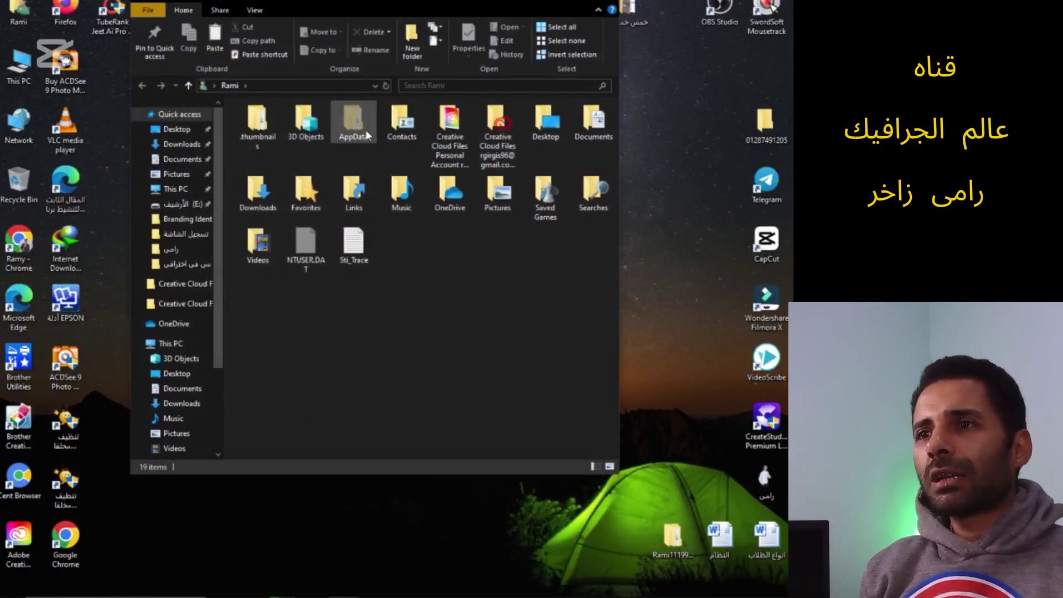
{"action": "double_click", "coordinate": [250, 194]}
{"action": "left_click_drag", "start_coordinate": [263, 147], "coordinate": [252, 1]}
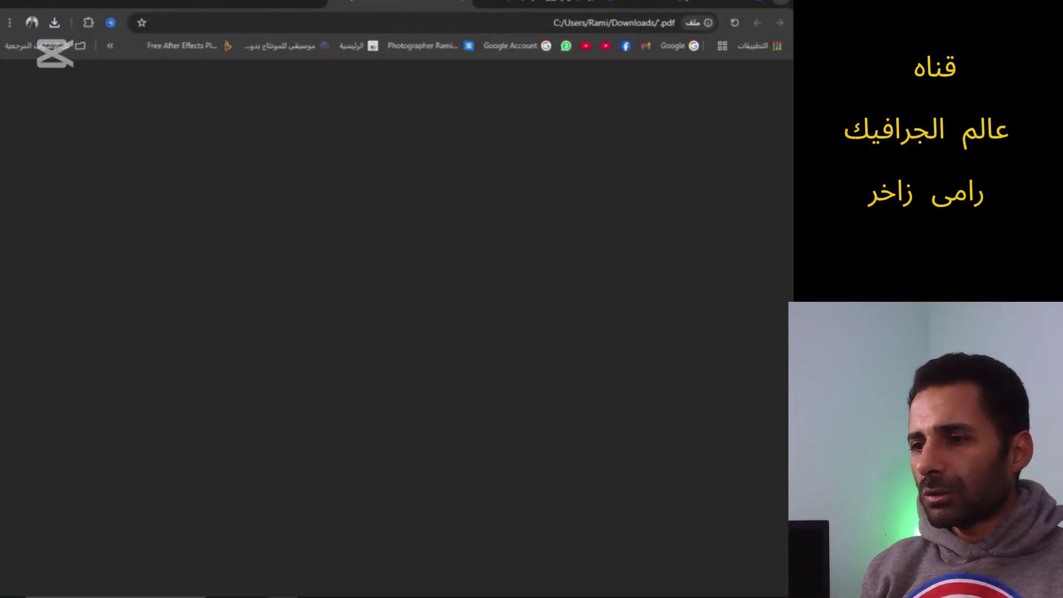
{"action": "scroll", "coordinate": [409, 290], "scroll_direction": "down", "scroll_amount": 3}
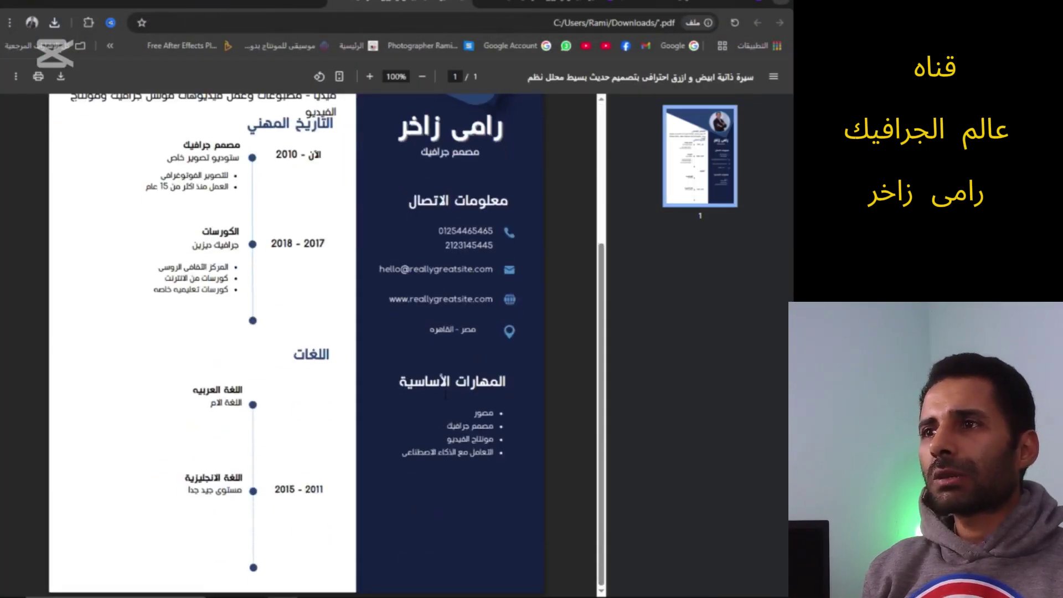
{"action": "scroll", "coordinate": [408, 290], "scroll_direction": "up", "scroll_amount": 3}
{"action": "scroll", "coordinate": [437, 388], "scroll_direction": "down", "scroll_amount": 3}
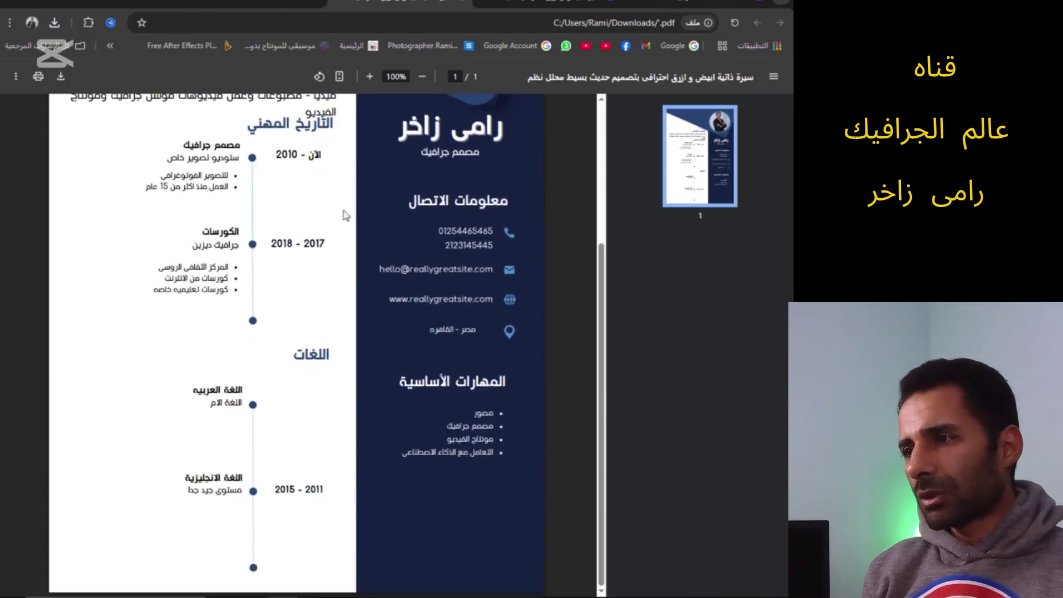
{"action": "scroll", "coordinate": [364, 239], "scroll_direction": "up", "scroll_amount": 3}
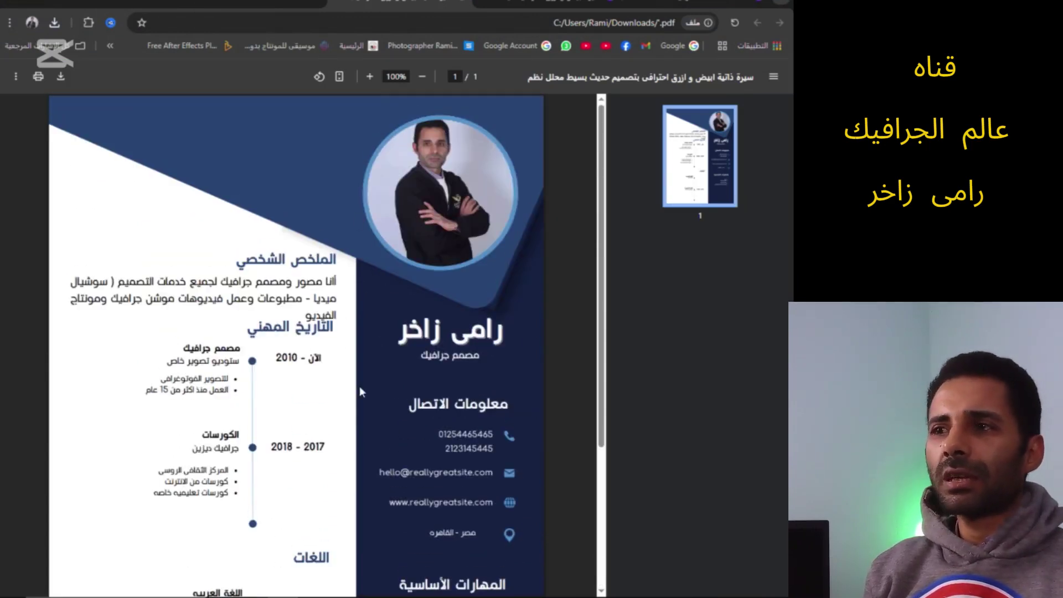
{"action": "scroll", "coordinate": [360, 391], "scroll_direction": "down", "scroll_amount": 3}
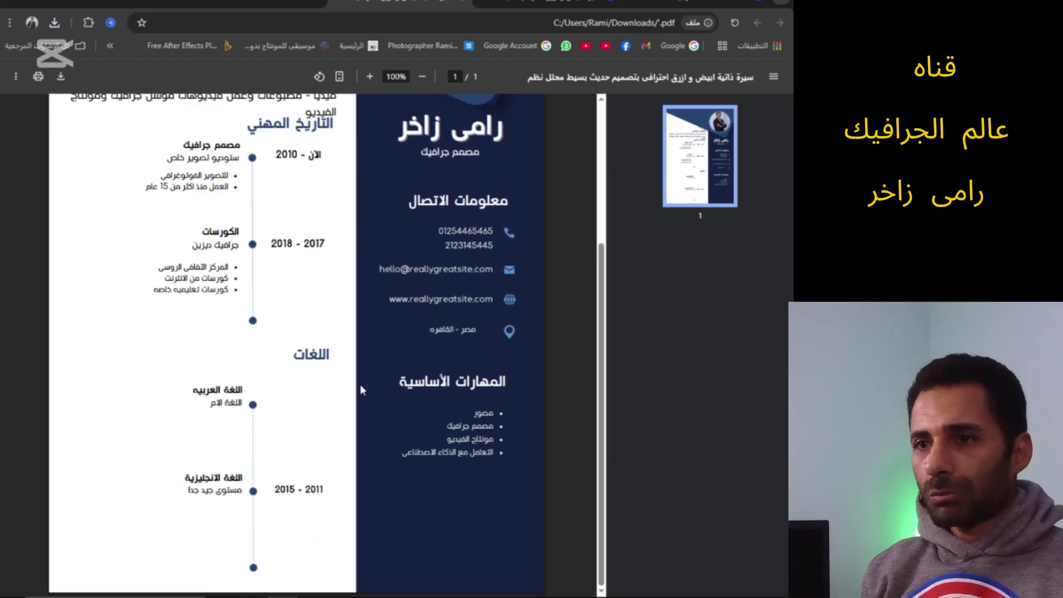
{"action": "scroll", "coordinate": [360, 390], "scroll_direction": "up", "scroll_amount": 3}
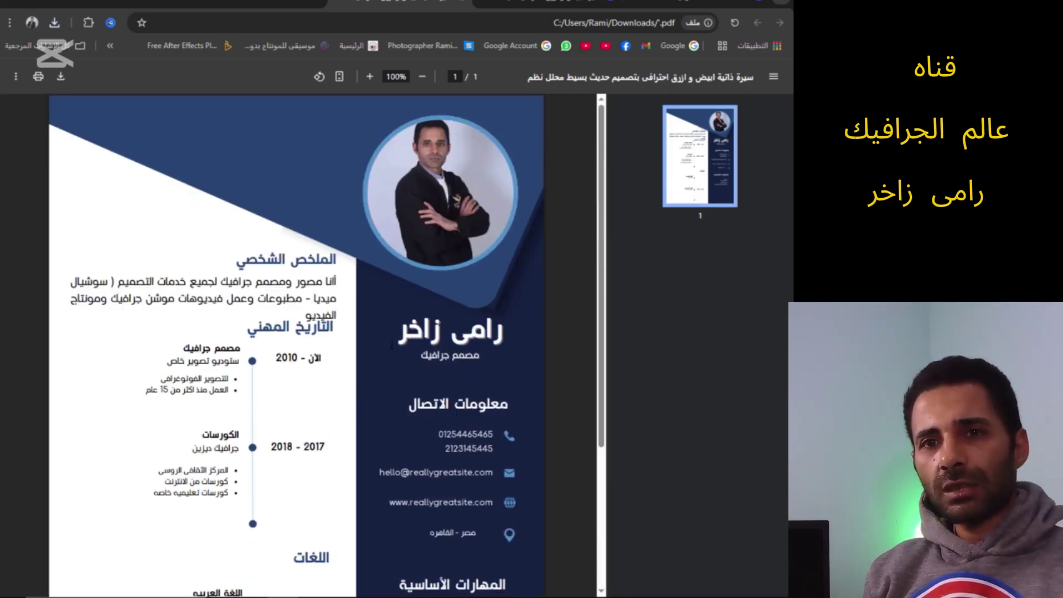
{"action": "scroll", "coordinate": [391, 360], "scroll_direction": "down", "scroll_amount": 3}
{"action": "scroll", "coordinate": [392, 345], "scroll_direction": "up", "scroll_amount": 3}
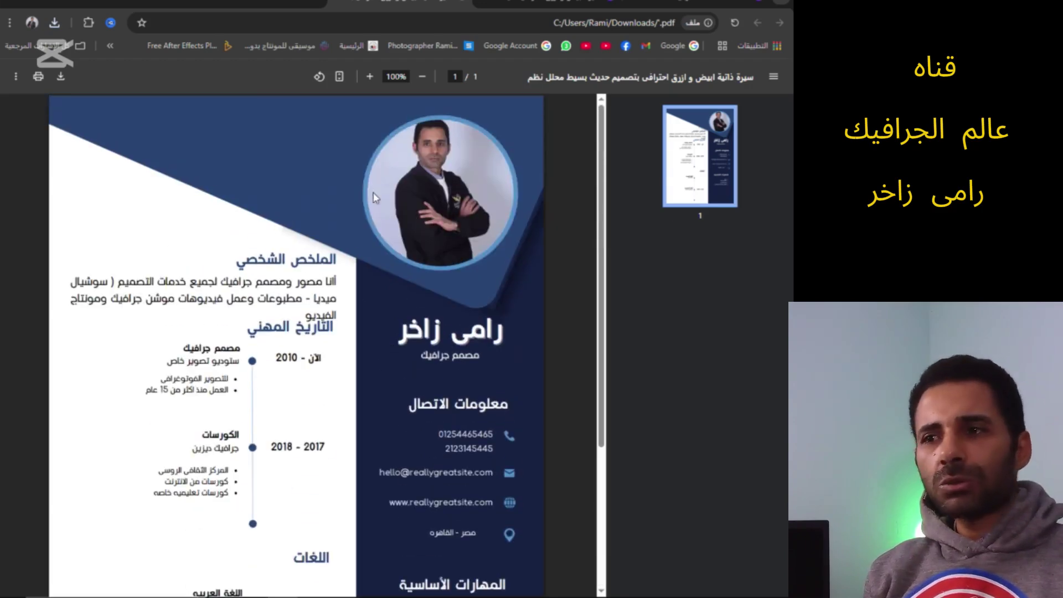
Back in Canva, dismiss the download notice and select the diagonal band behind the photo
{"action": "left_click", "coordinate": [336, 3]}
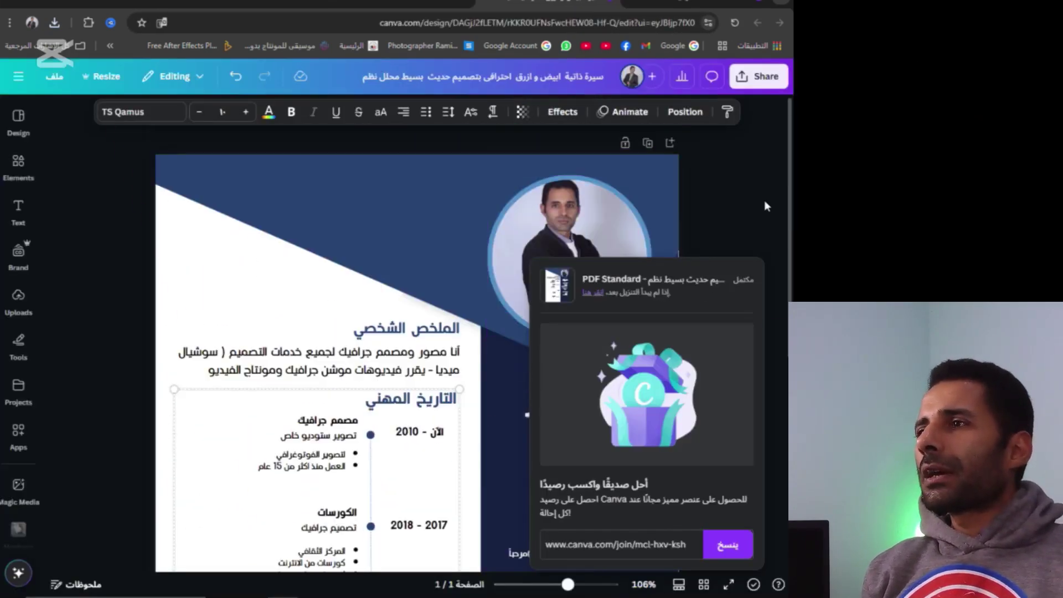
{"action": "left_click", "coordinate": [764, 203]}
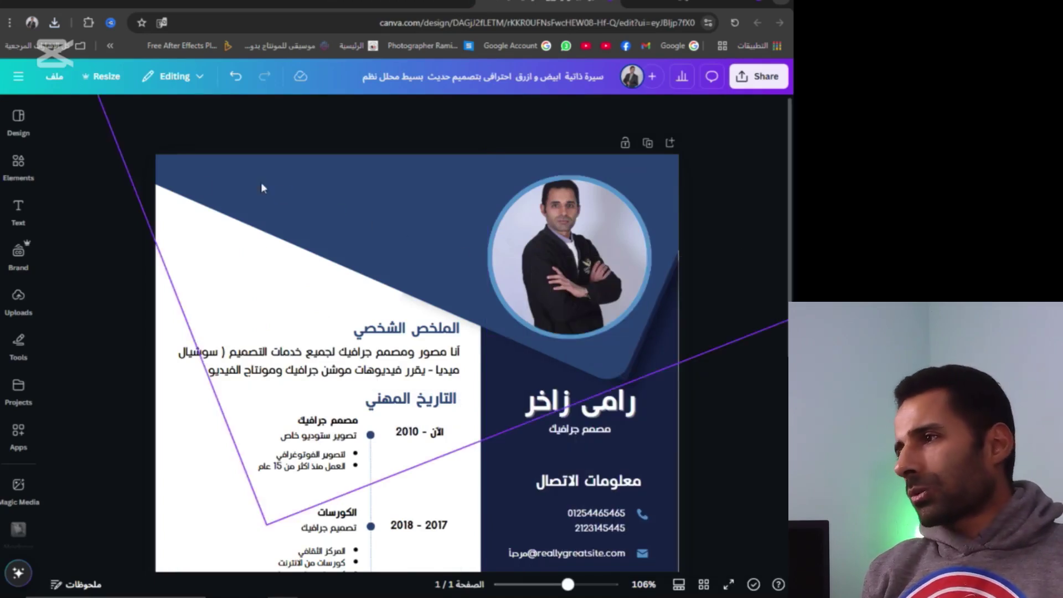
{"action": "left_click", "coordinate": [288, 213]}
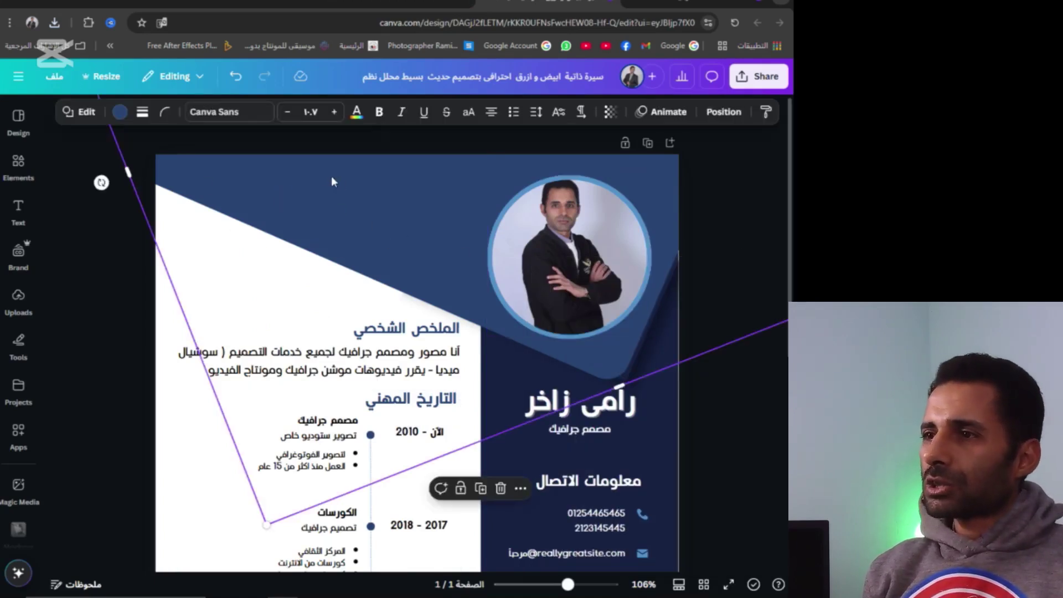
{"action": "left_click", "coordinate": [135, 256]}
{"action": "left_click", "coordinate": [274, 195]}
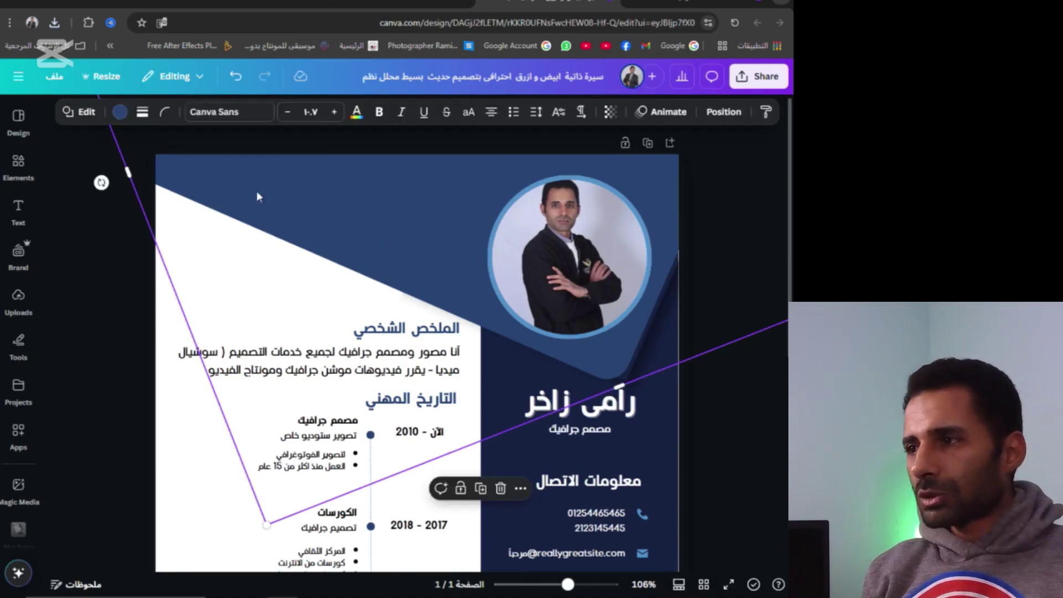
After trying coral and red, fill the band with lavender from the photo's Image Colors
{"action": "left_click", "coordinate": [121, 113]}
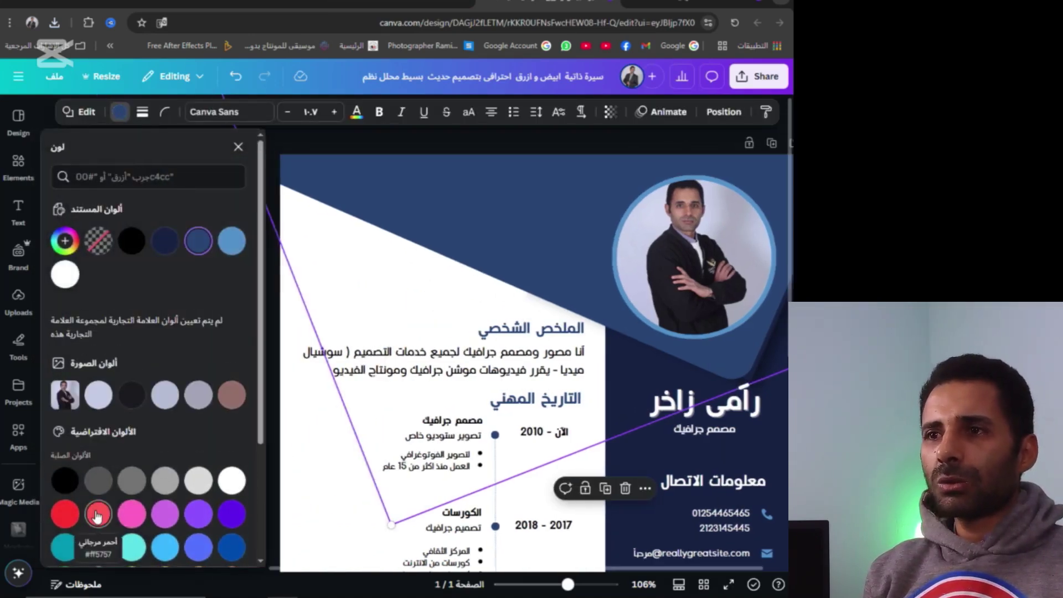
{"action": "left_click", "coordinate": [97, 515]}
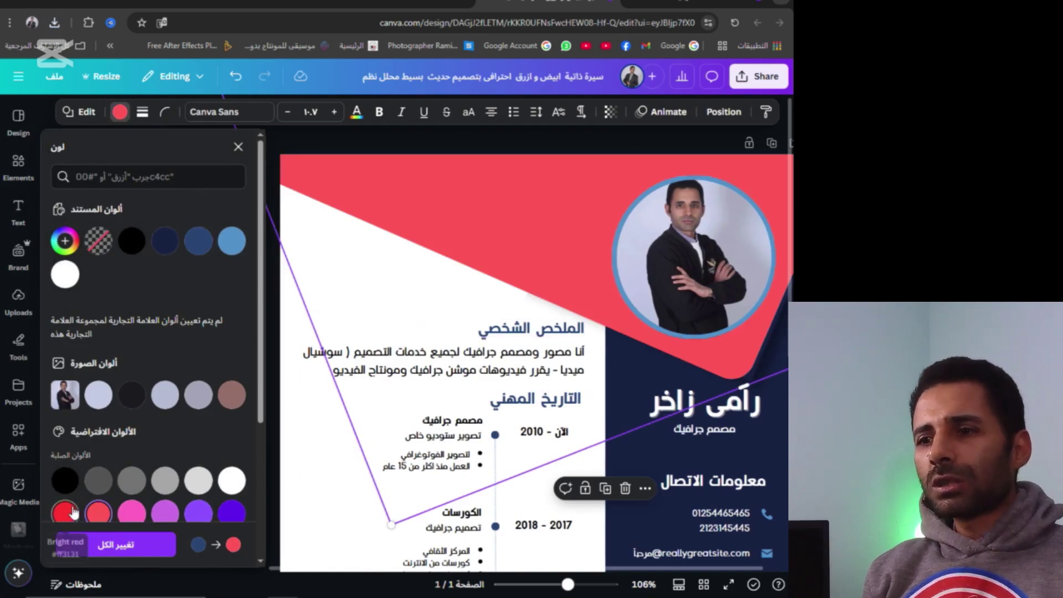
{"action": "left_click", "coordinate": [65, 513]}
{"action": "left_click", "coordinate": [99, 394]}
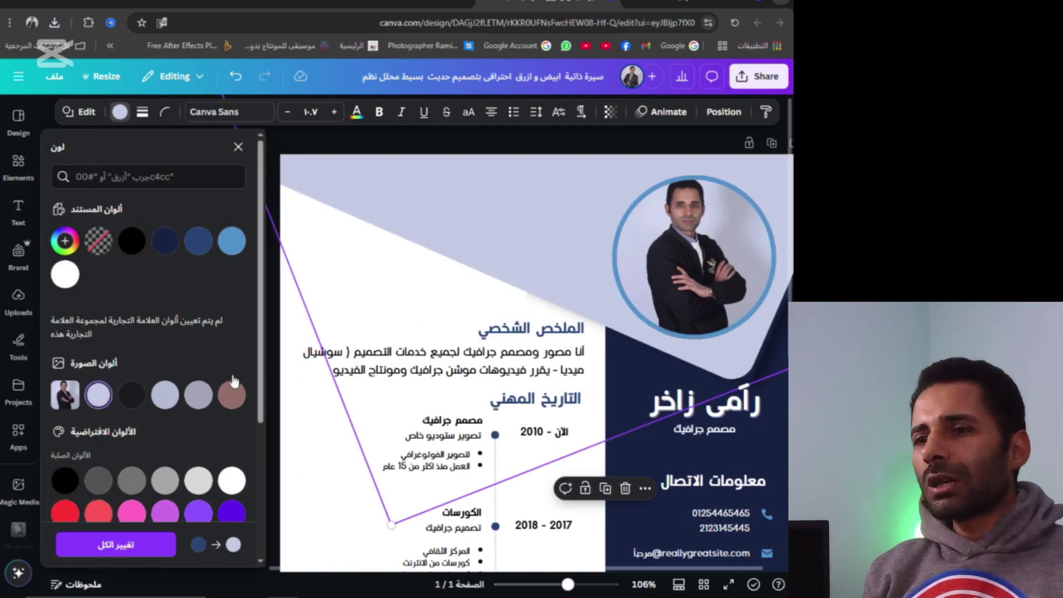
{"action": "scroll", "coordinate": [503, 320], "scroll_direction": "down", "scroll_amount": 2}
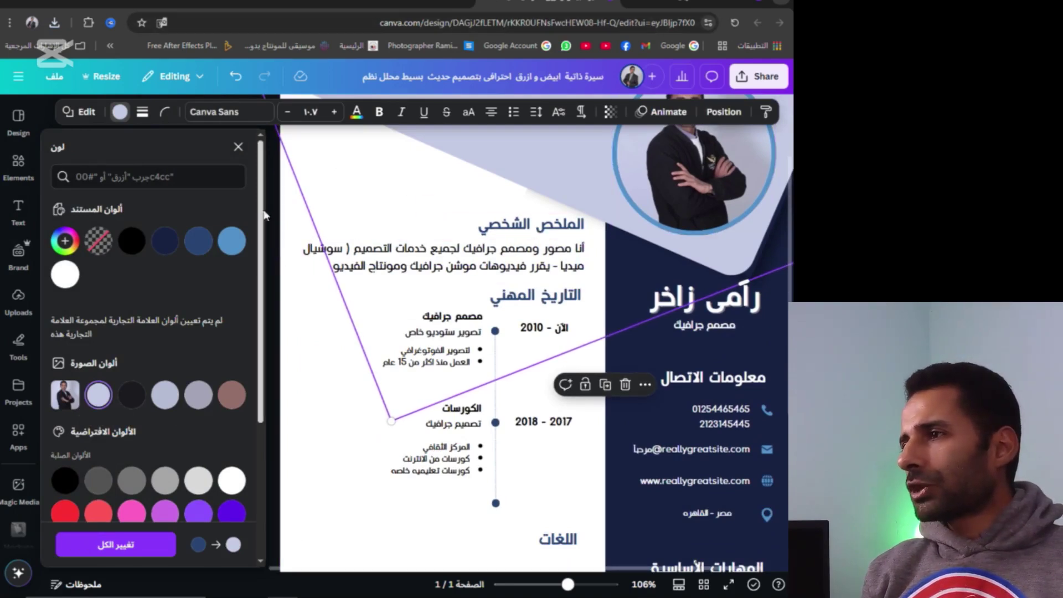
{"action": "left_click", "coordinate": [268, 366]}
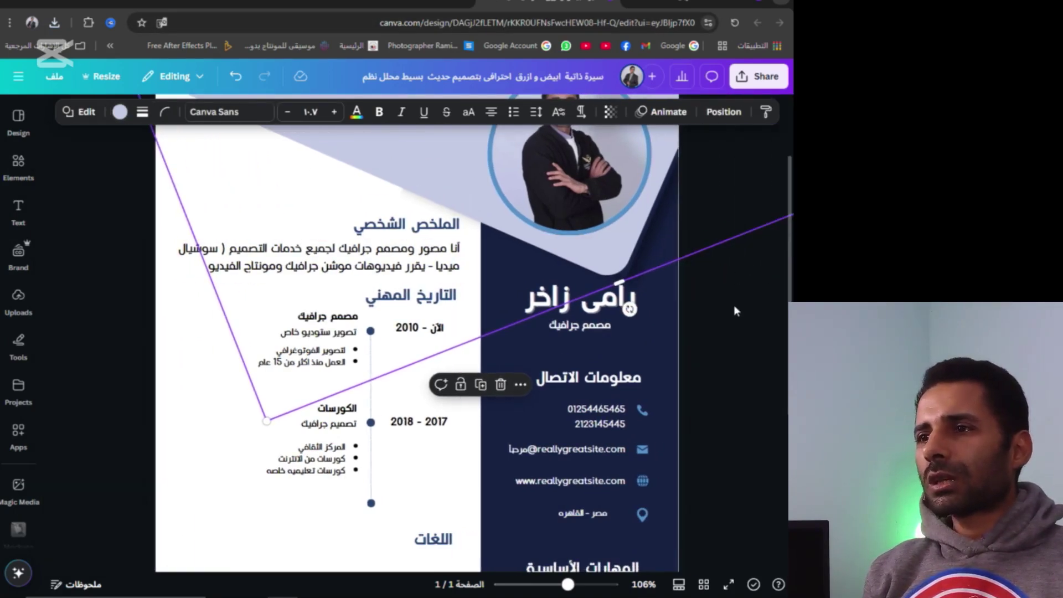
{"action": "key", "text": "Delete"}
{"action": "scroll", "coordinate": [727, 316], "scroll_direction": "up", "scroll_amount": 2}
{"action": "scroll", "coordinate": [635, 355], "scroll_direction": "down", "scroll_amount": 2}
{"action": "scroll", "coordinate": [712, 326], "scroll_direction": "down", "scroll_amount": 6}
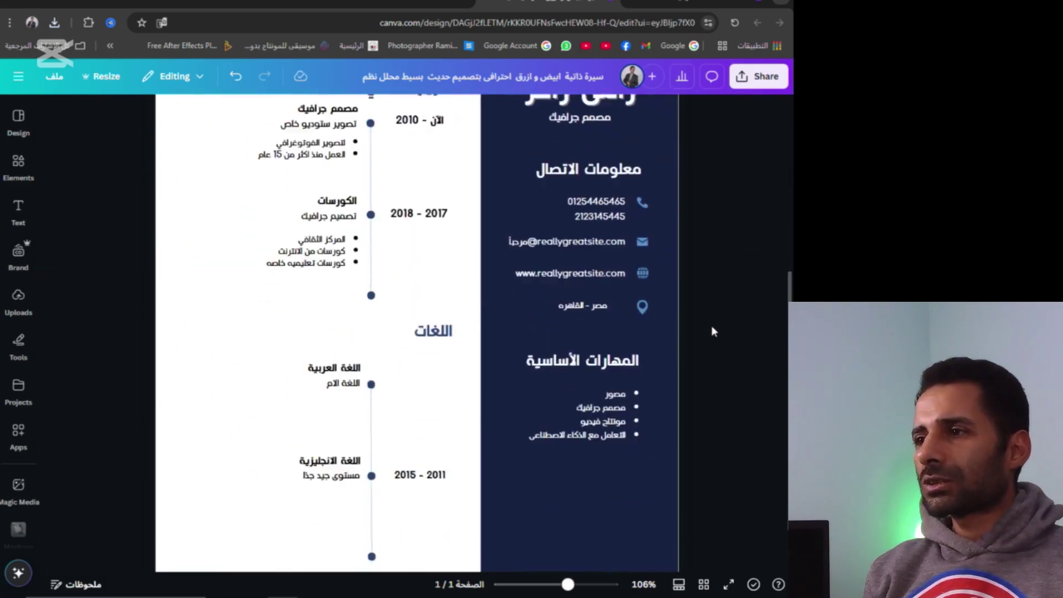
{"action": "scroll", "coordinate": [664, 315], "scroll_direction": "up", "scroll_amount": 5}
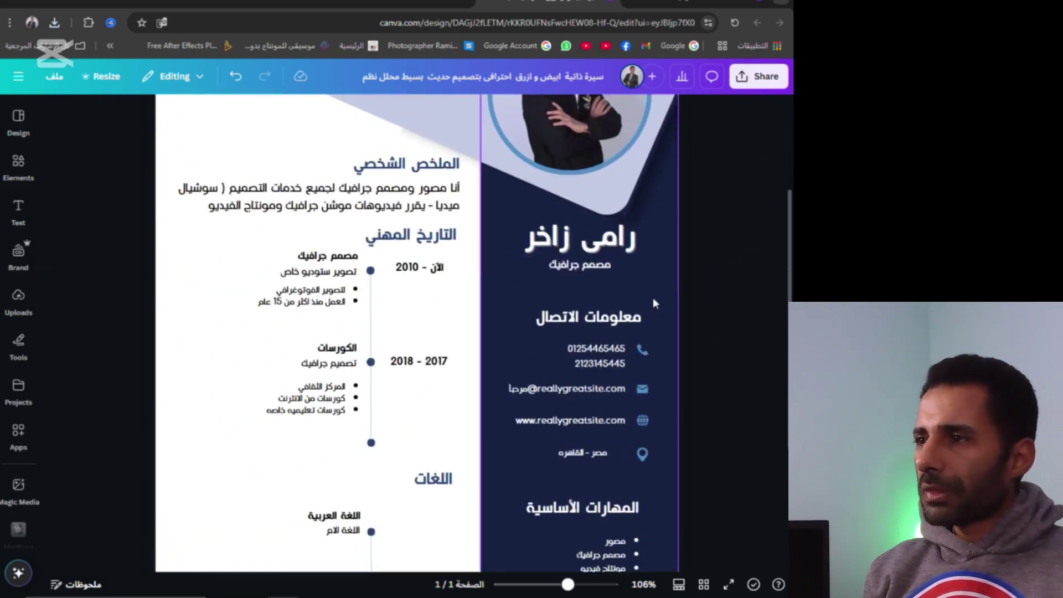